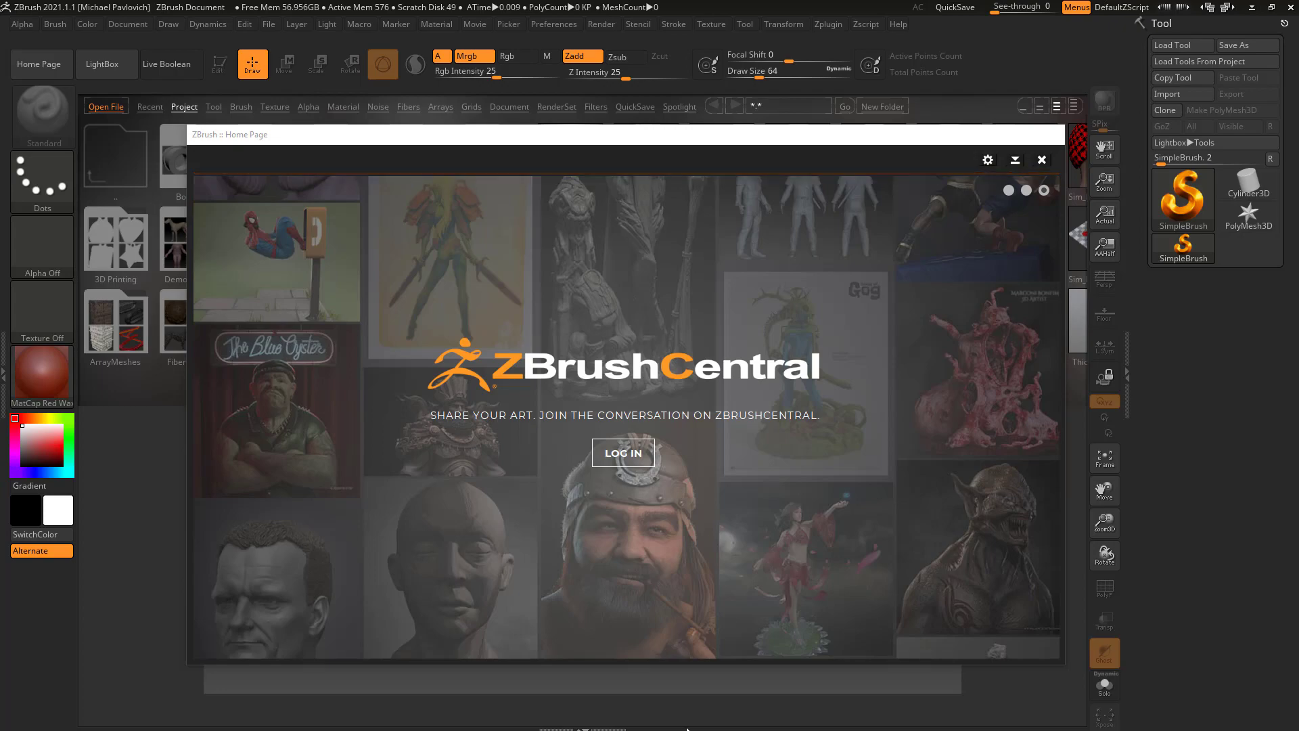
# Bring the browser with the ArtStation portfolio over ZBrush, then move it up and widen it.
pyautogui.hotkey('alt', 'Tab')
pyautogui.scroll(-3, 560, 459)
pyautogui.scroll(-1, 561, 459)
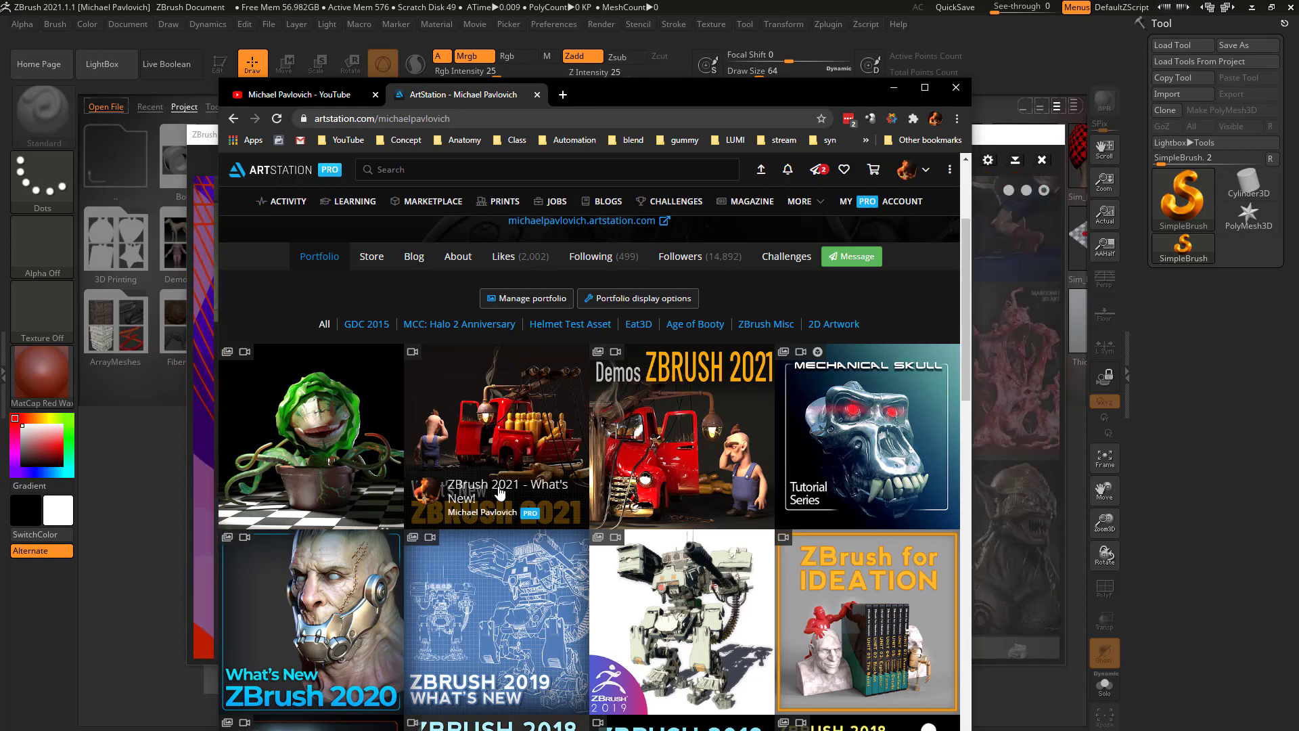
pyautogui.moveTo(466, 94); pyautogui.dragTo(418, 56)
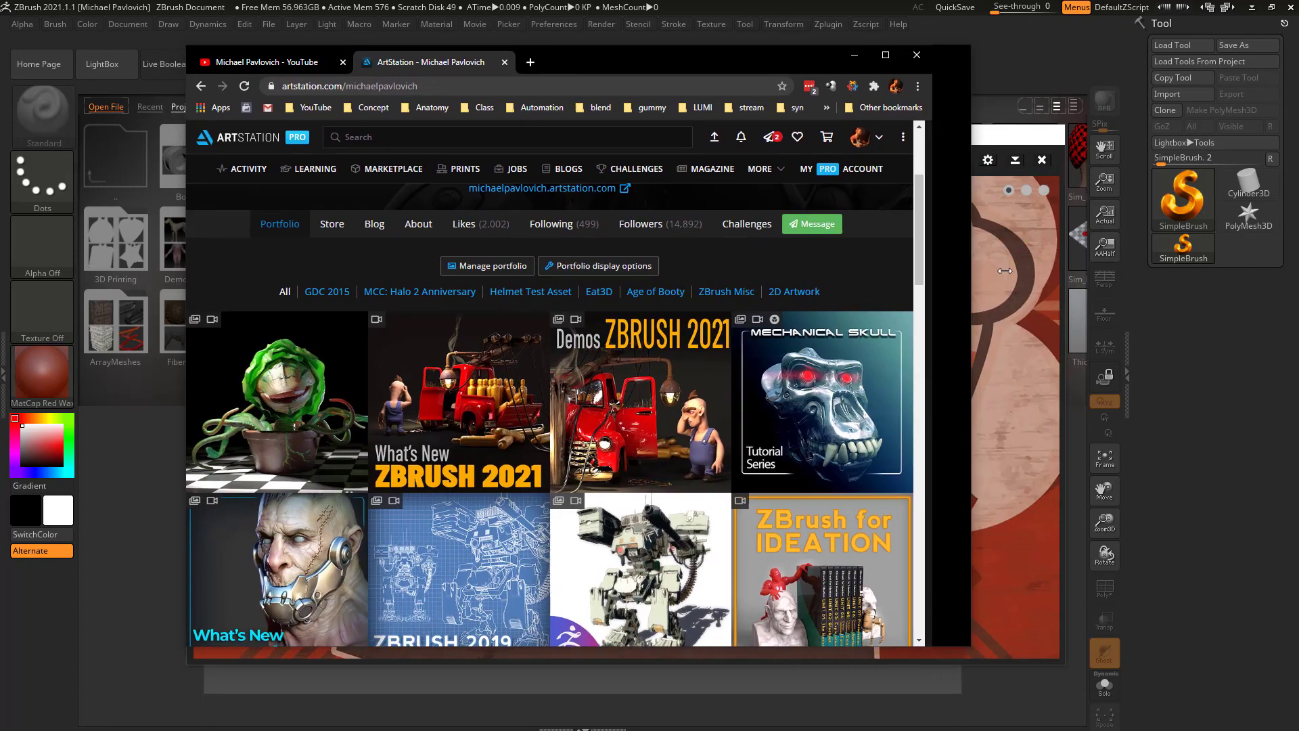
pyautogui.moveTo(928, 352); pyautogui.dragTo(1123, 352)
pyautogui.scroll(-2, 782, 328)
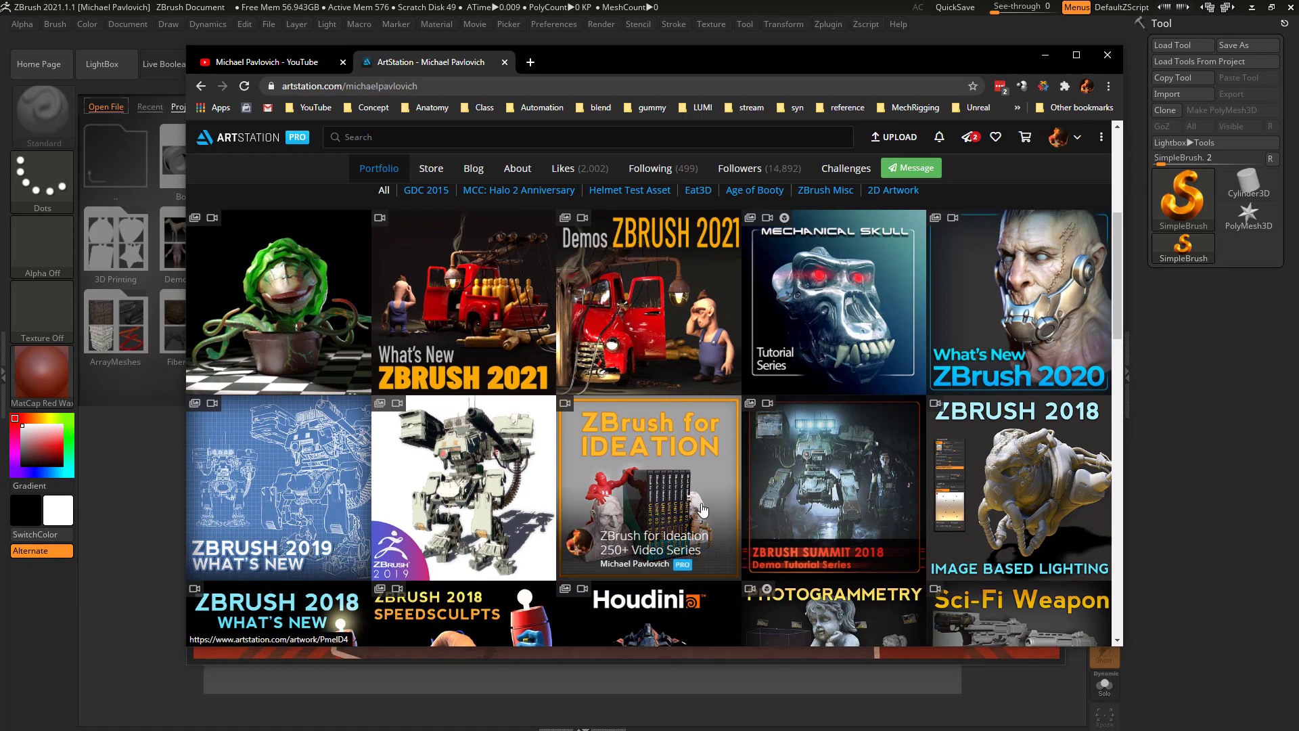
# Switch to the YouTube tab and browse the channel's playlists.
pyautogui.click(283, 63)
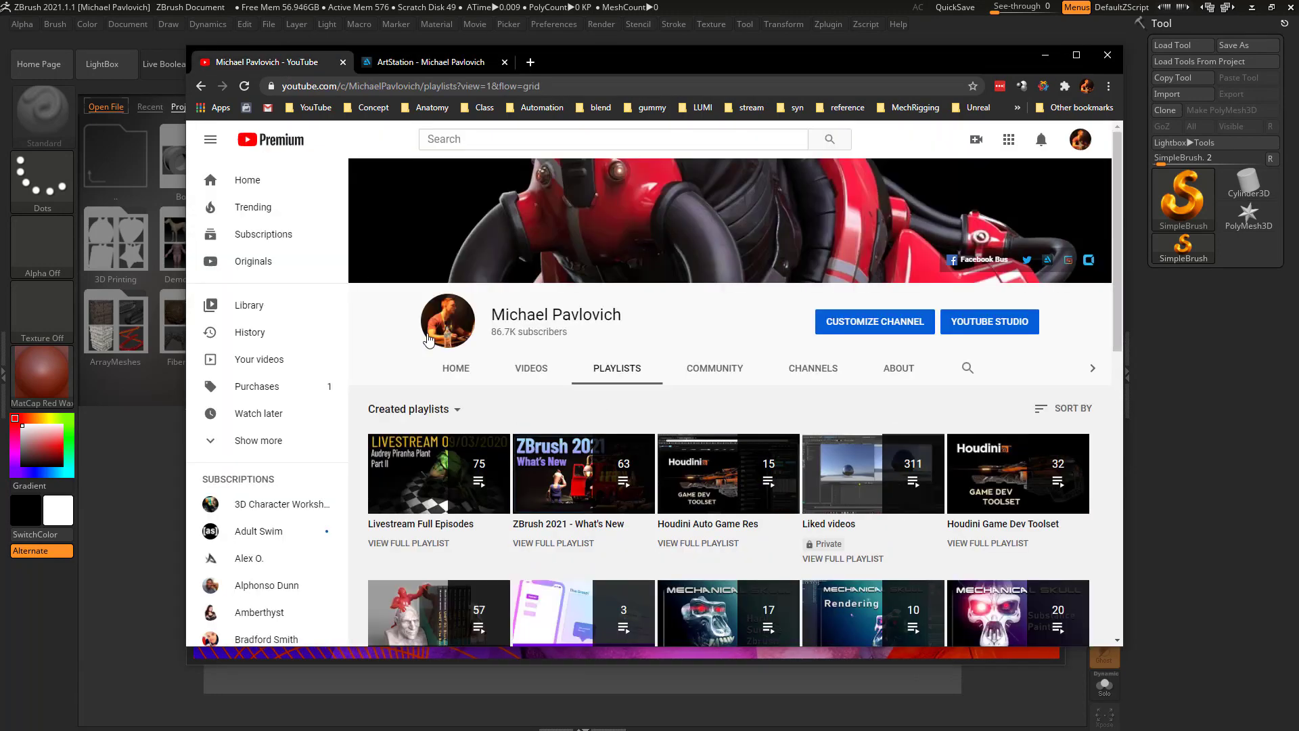
pyautogui.scroll(-6, 609, 413)
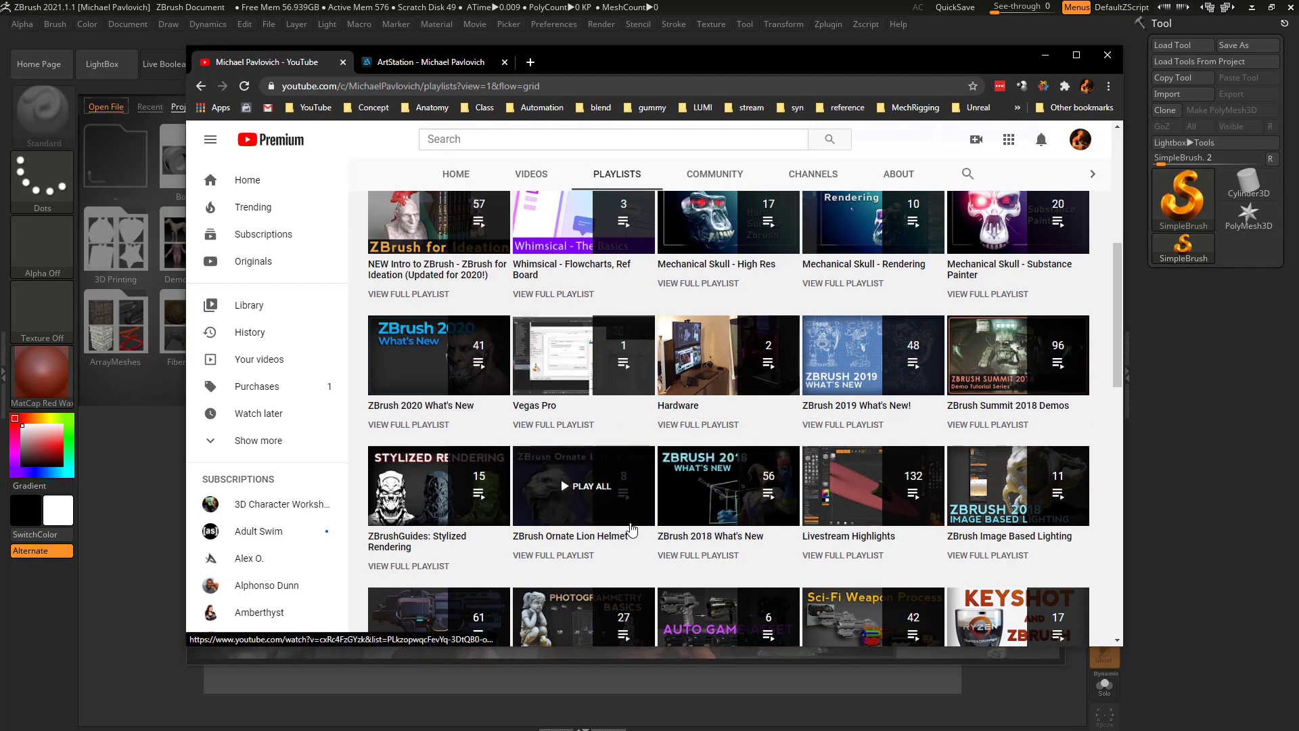
pyautogui.scroll(-2, 631, 529)
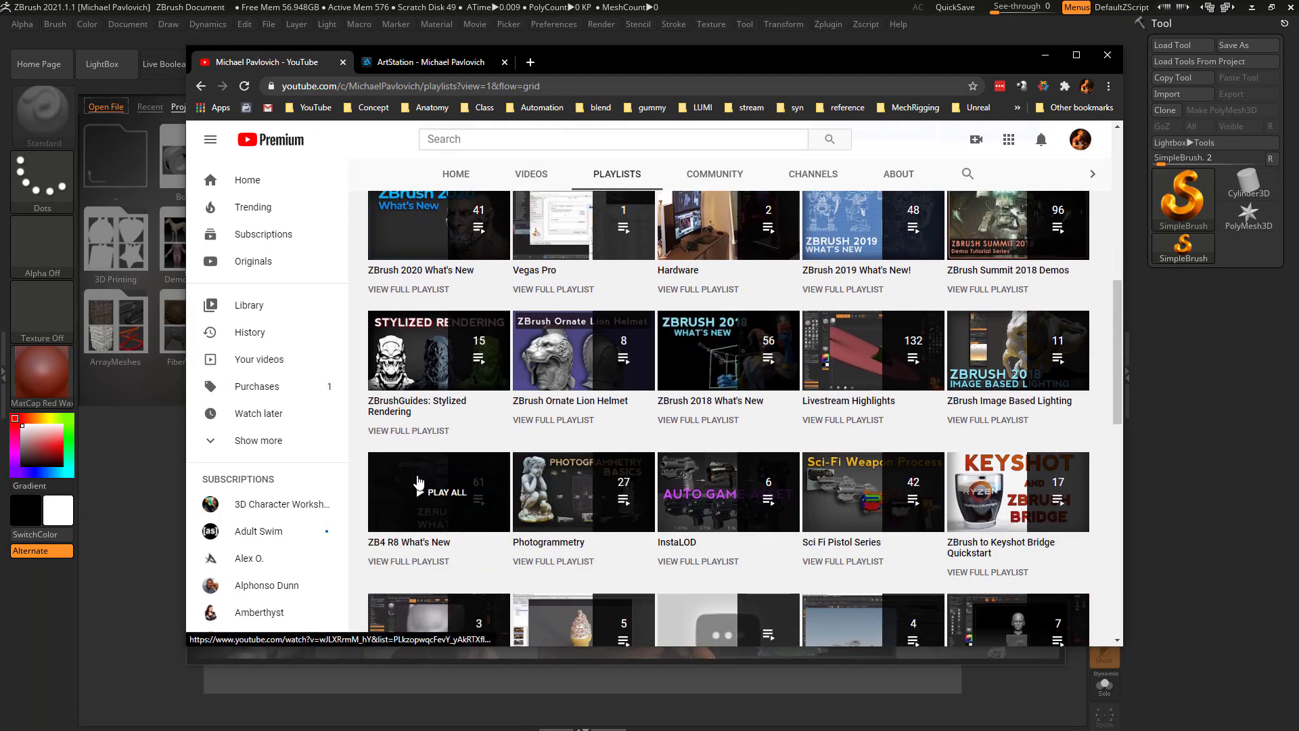
pyautogui.scroll(4, 423, 505)
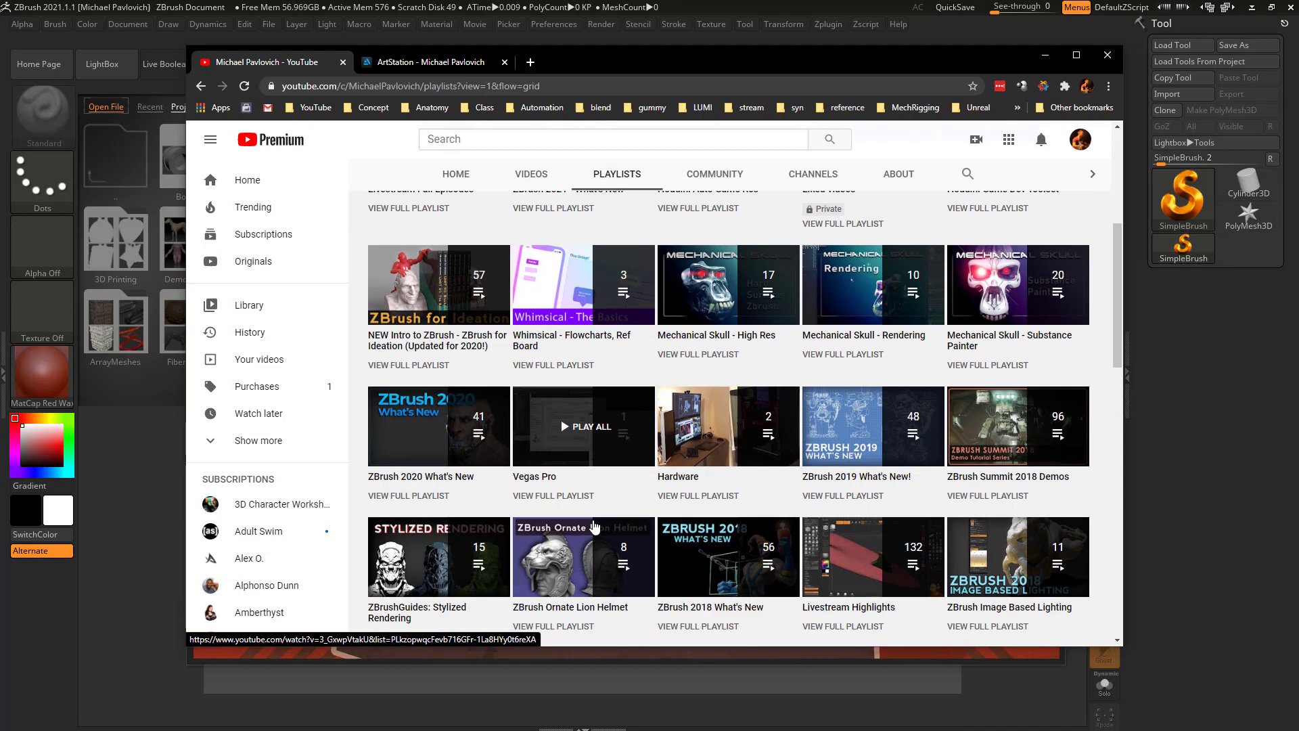
pyautogui.scroll(-1, 729, 570)
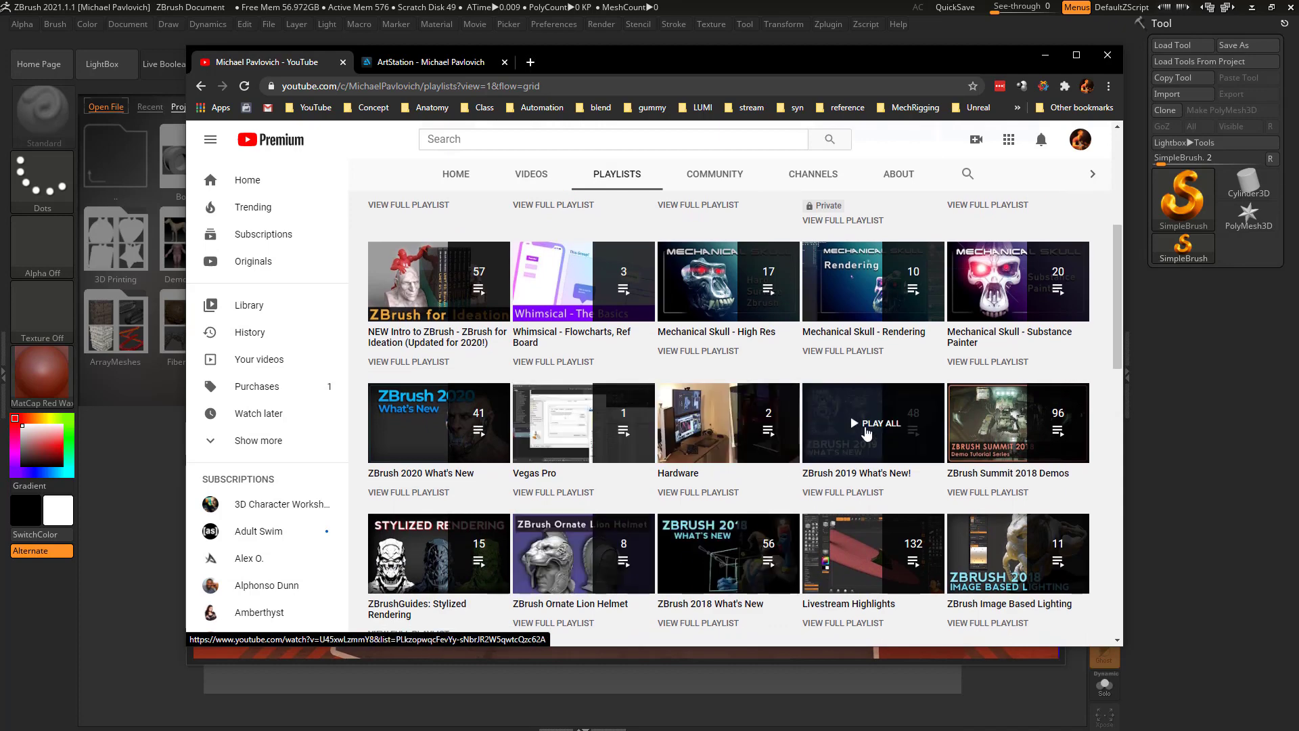
pyautogui.scroll(3, 596, 432)
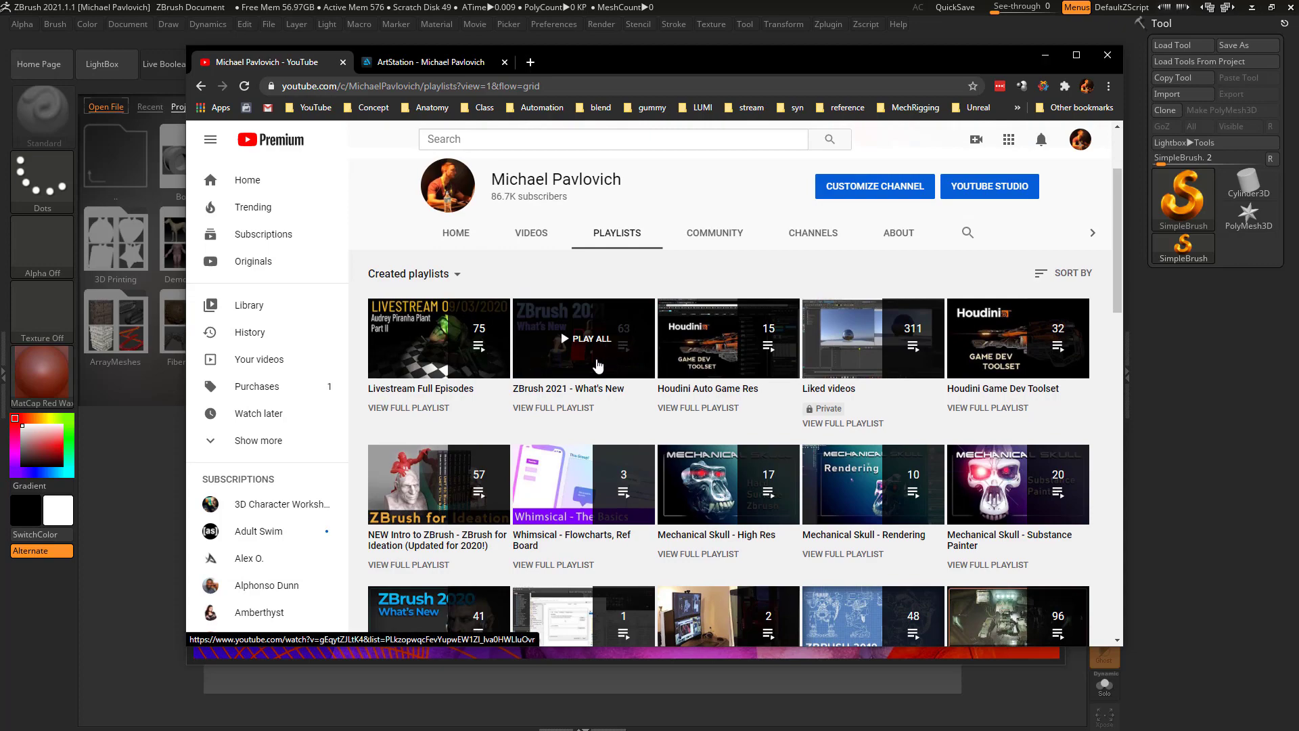
# Open the full ZBrush 2021 - What's New playlist and search its page for 'micropoly'.
pyautogui.click(557, 411)
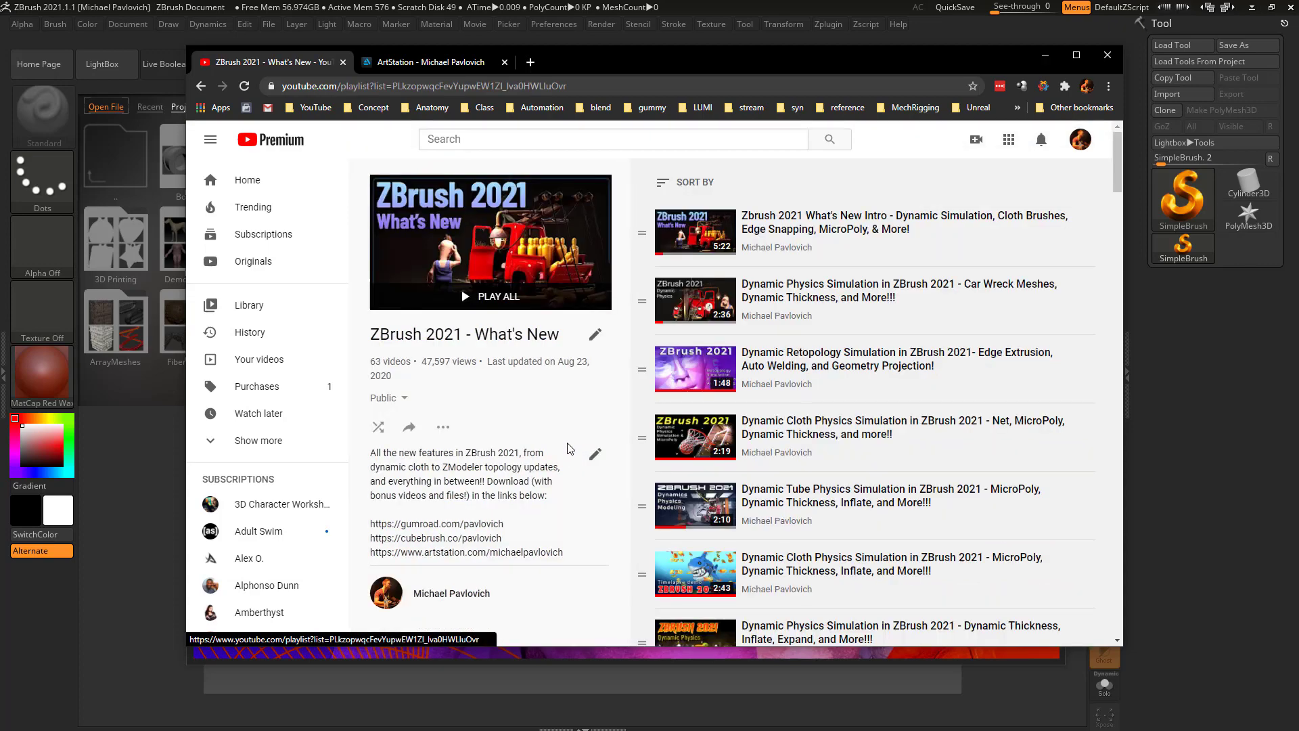
pyautogui.scroll(-8, 843, 325)
pyautogui.scroll(-5, 844, 325)
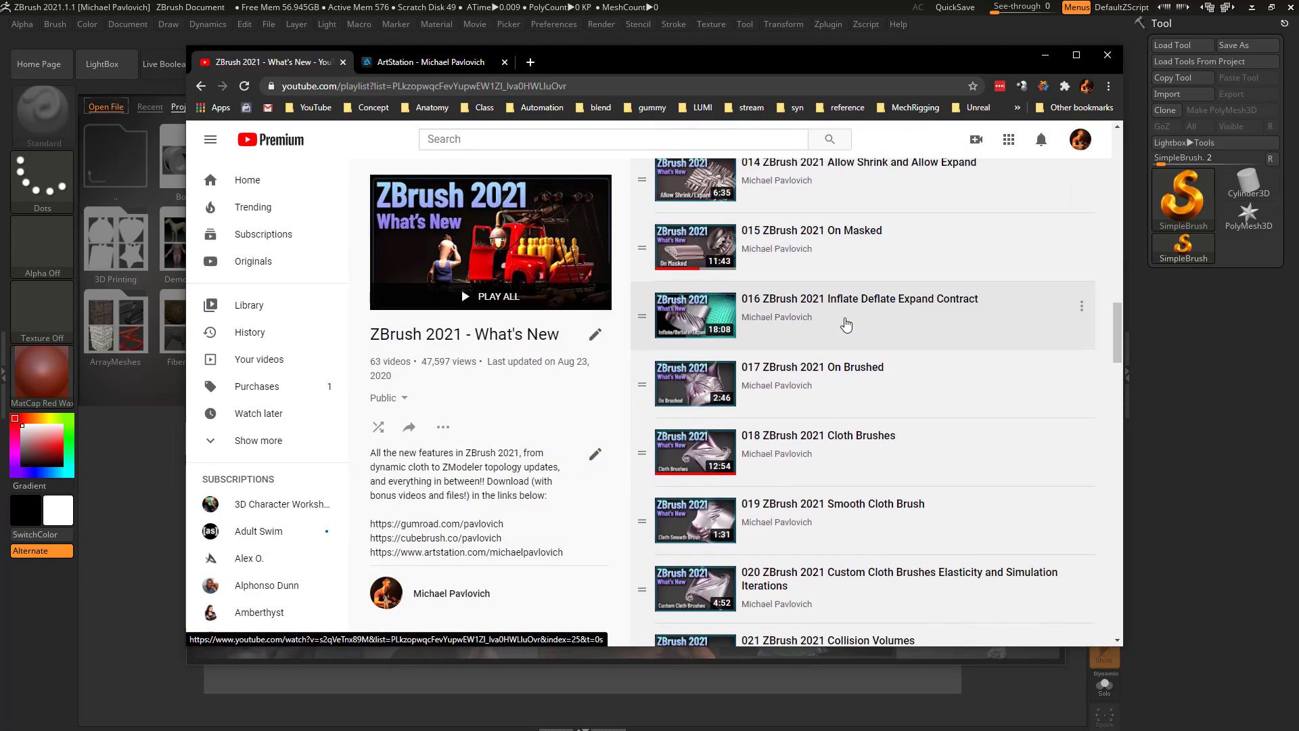
pyautogui.hotkey('ctrl', 'f')
pyautogui.write('m')
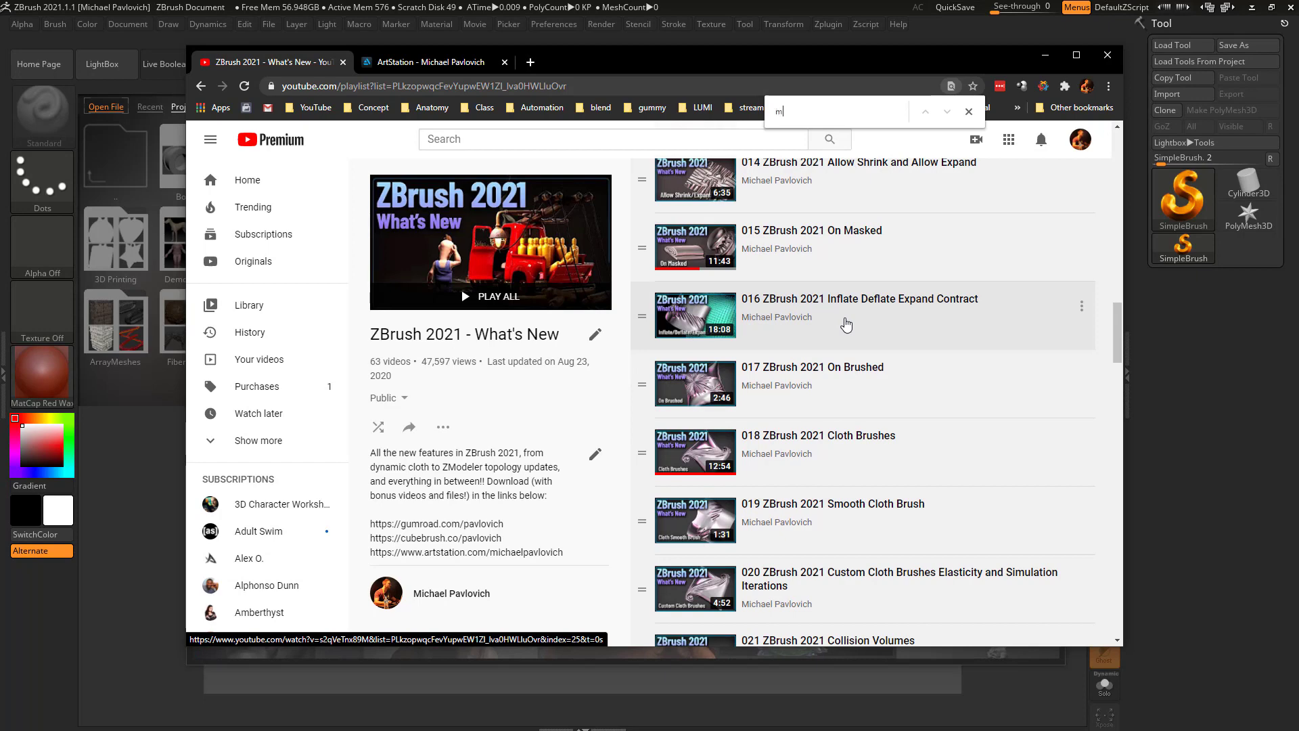
pyautogui.write('icropoly')
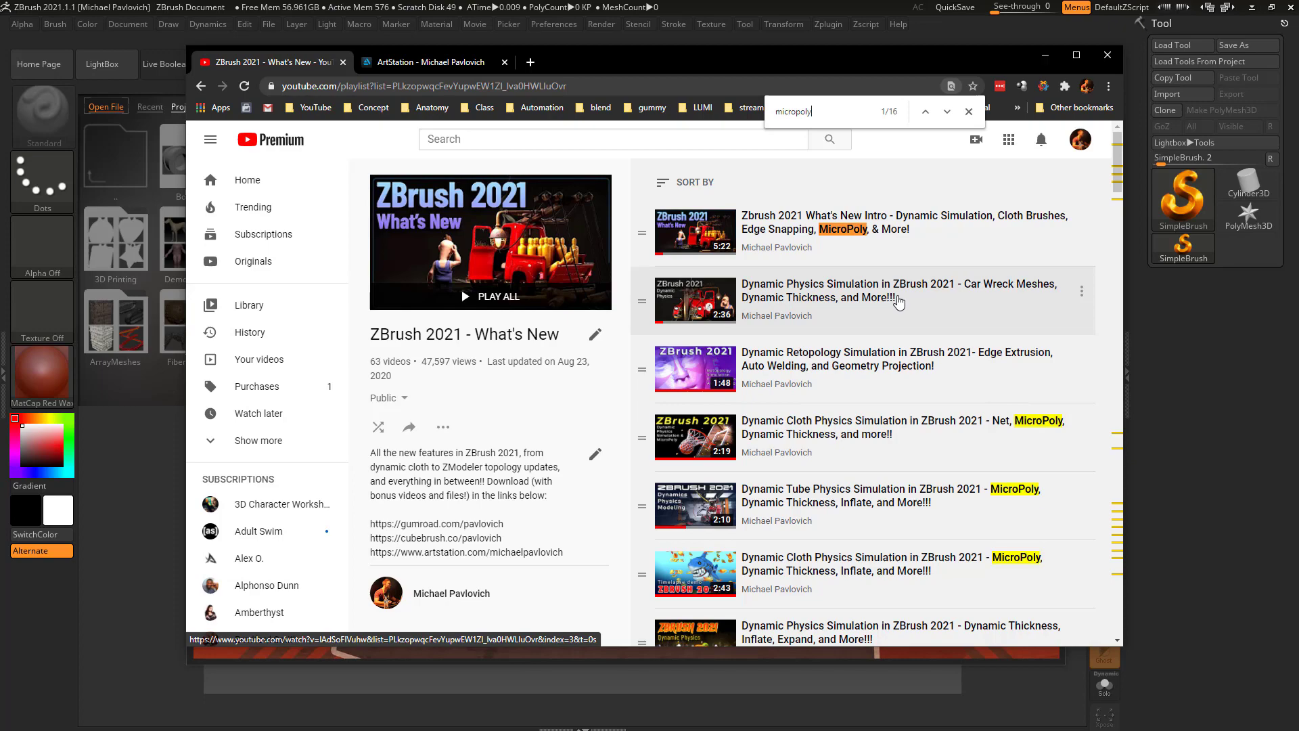
pyautogui.scroll(-5, 894, 366)
pyautogui.scroll(2, 892, 365)
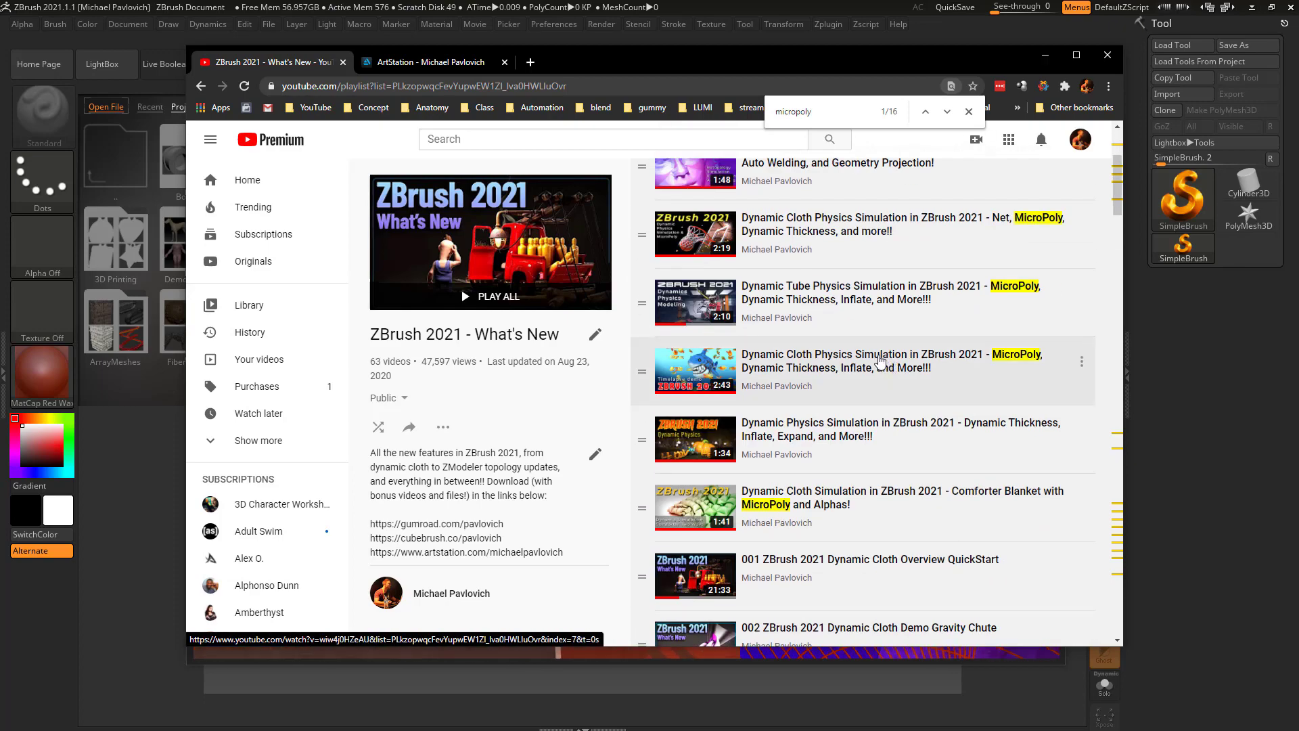
pyautogui.scroll(5, 892, 366)
pyautogui.press('Escape')
# Return to the playlists and search the channel for 'fibermesh' videos, then go back.
pyautogui.click(201, 86)
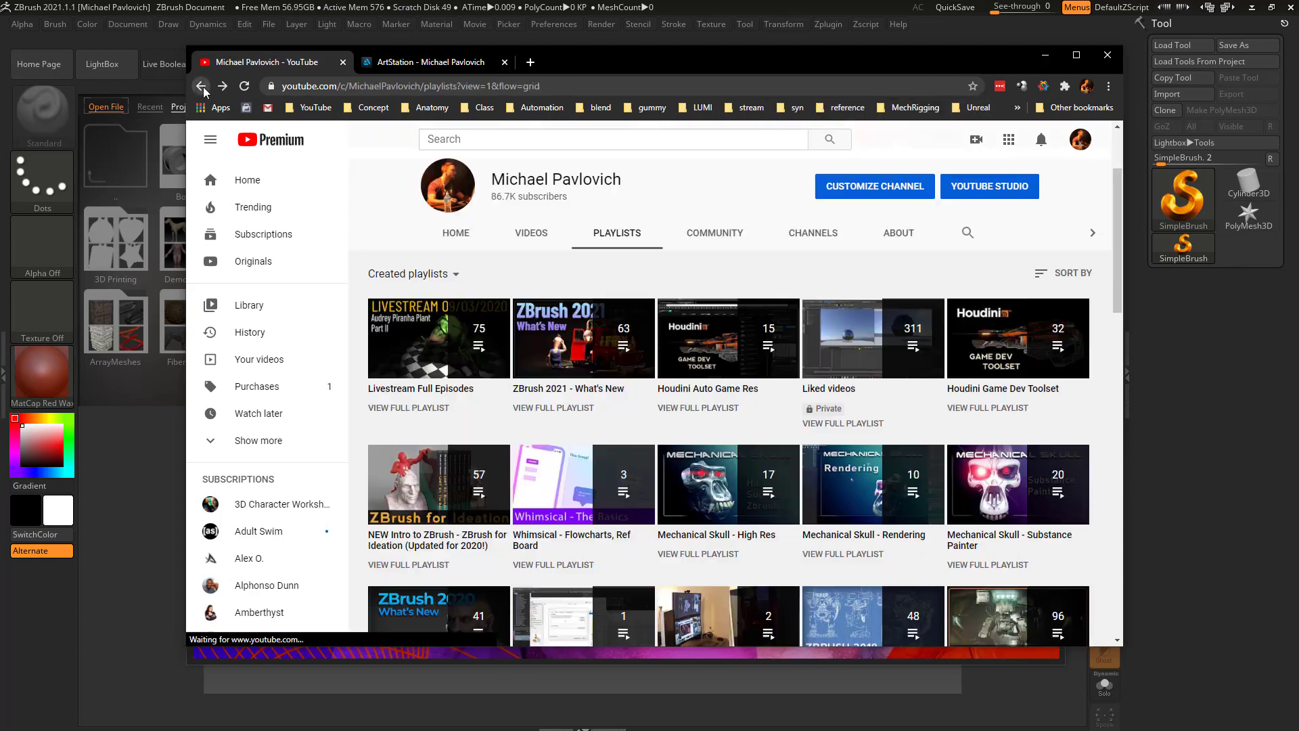
pyautogui.click(965, 234)
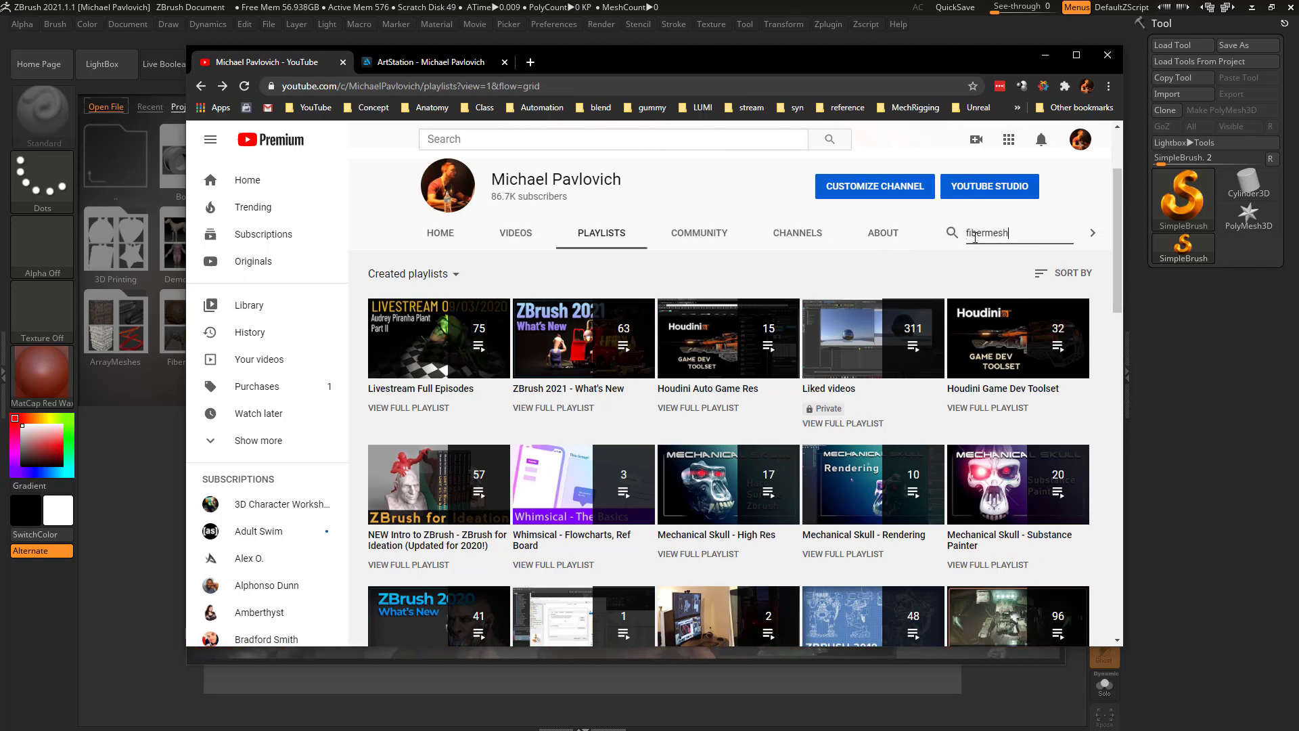
pyautogui.press('Return')
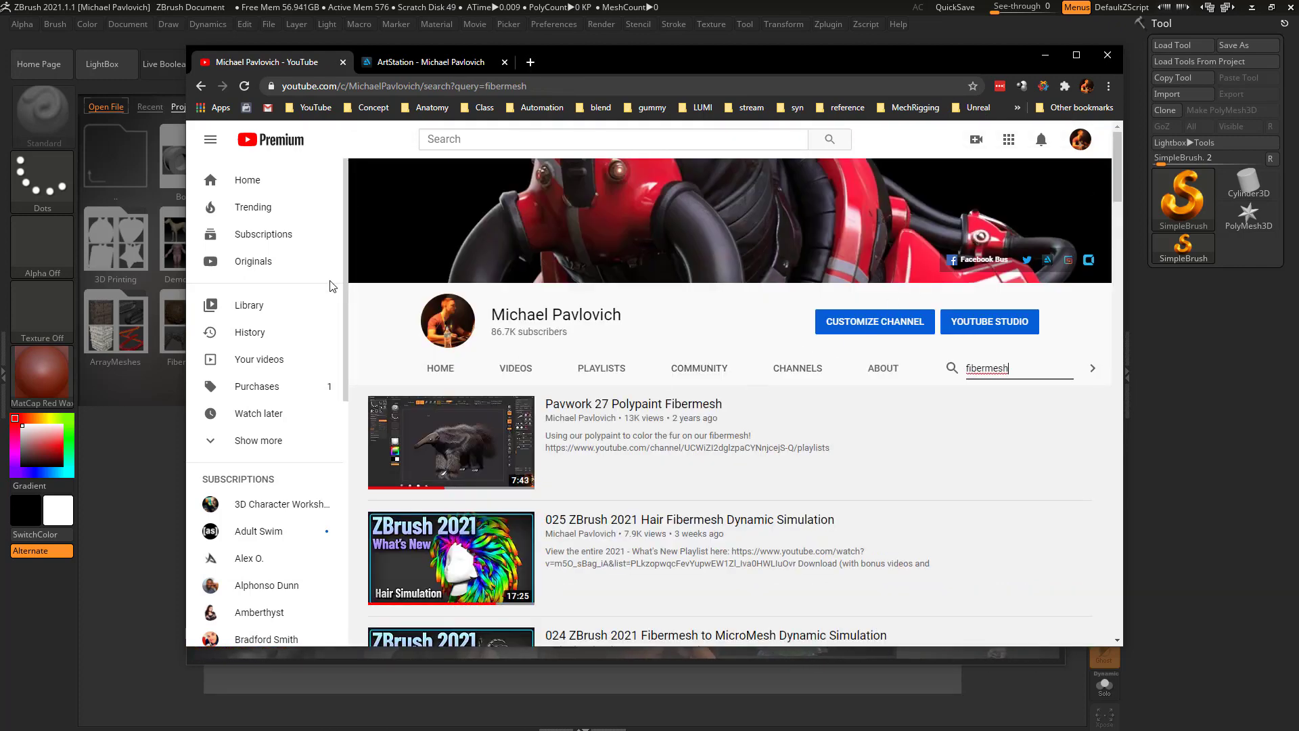
pyautogui.scroll(-3, 487, 410)
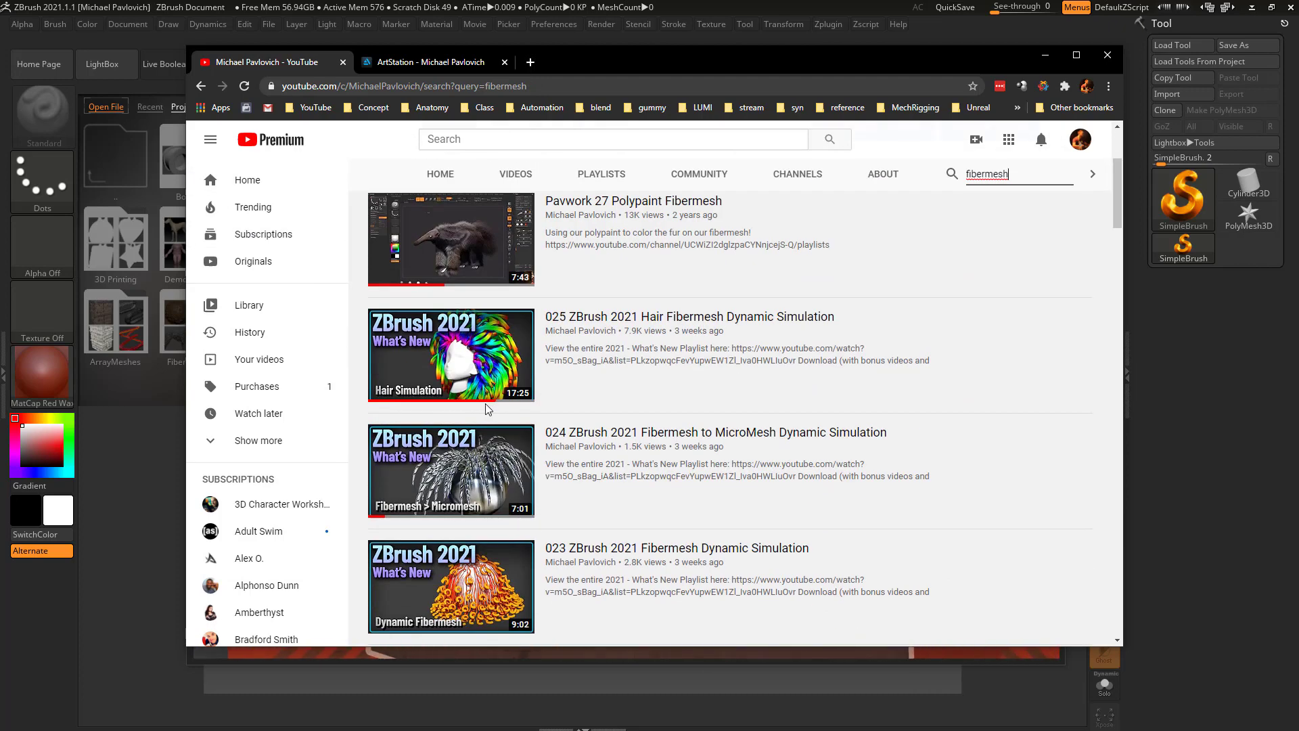
pyautogui.click(201, 87)
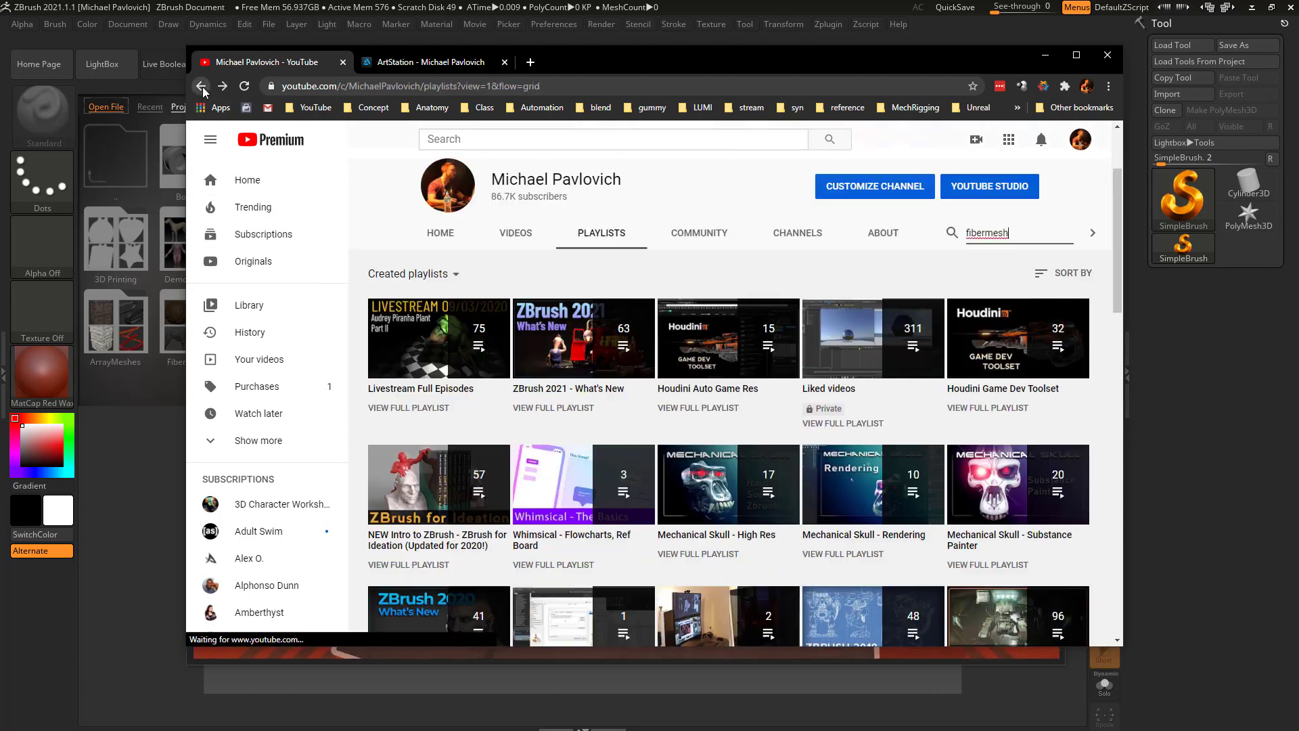
# Switch to the ArtStation tab and open the ZBrush 2021 What's New post.
pyautogui.click(401, 65)
pyautogui.scroll(-4, 528, 426)
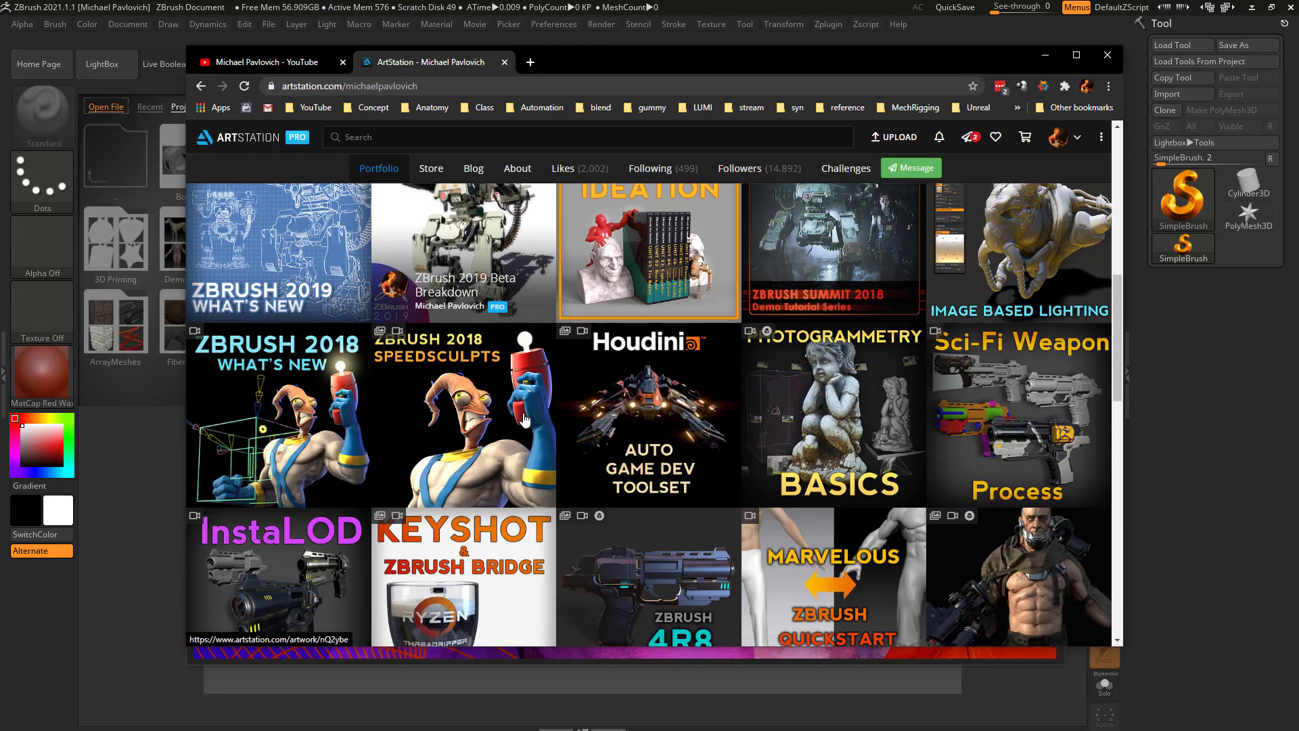
pyautogui.scroll(-1, 535, 473)
pyautogui.scroll(1, 609, 527)
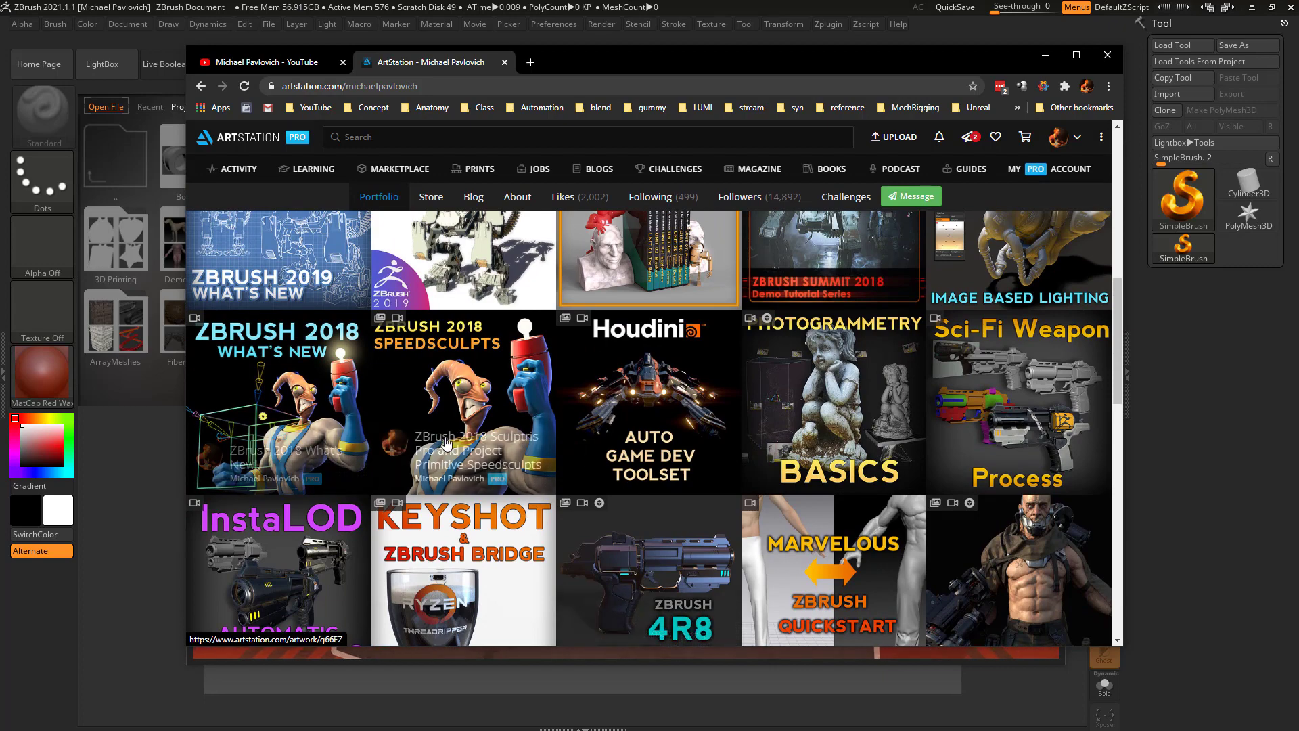
pyautogui.scroll(3, 948, 447)
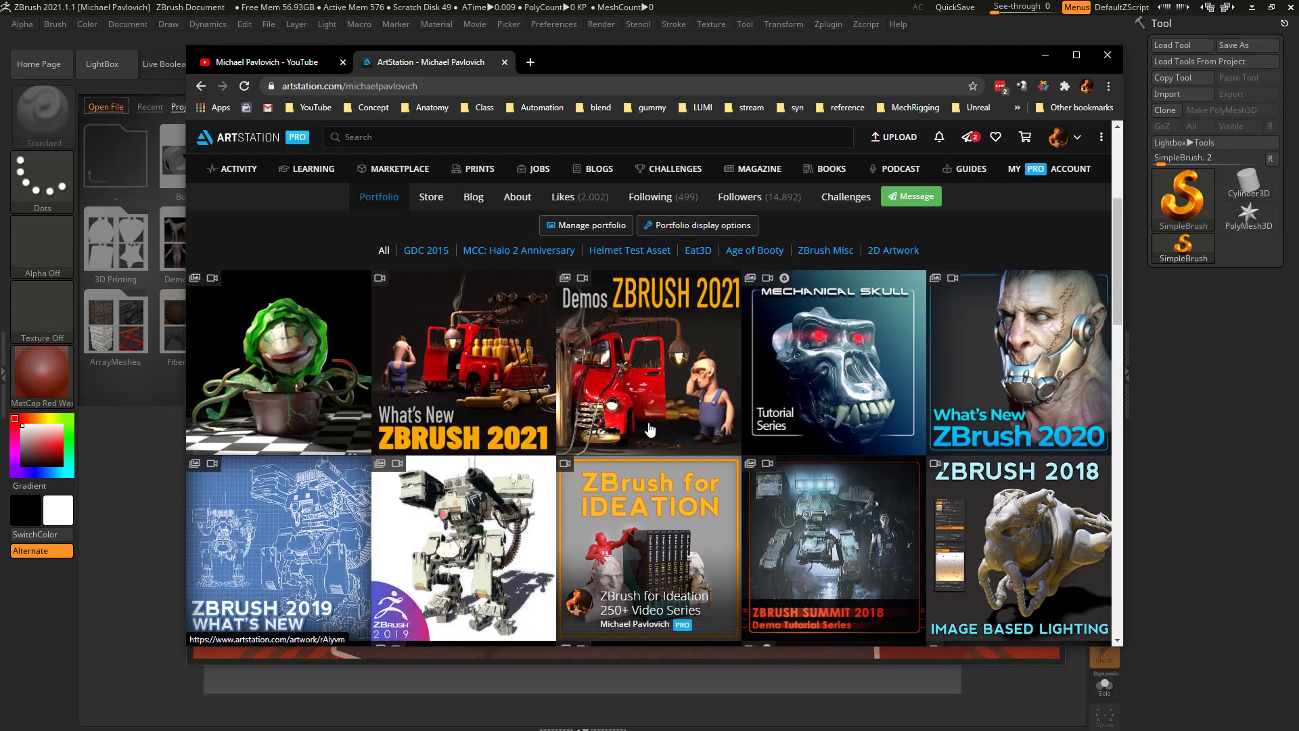
pyautogui.scroll(2, 1015, 433)
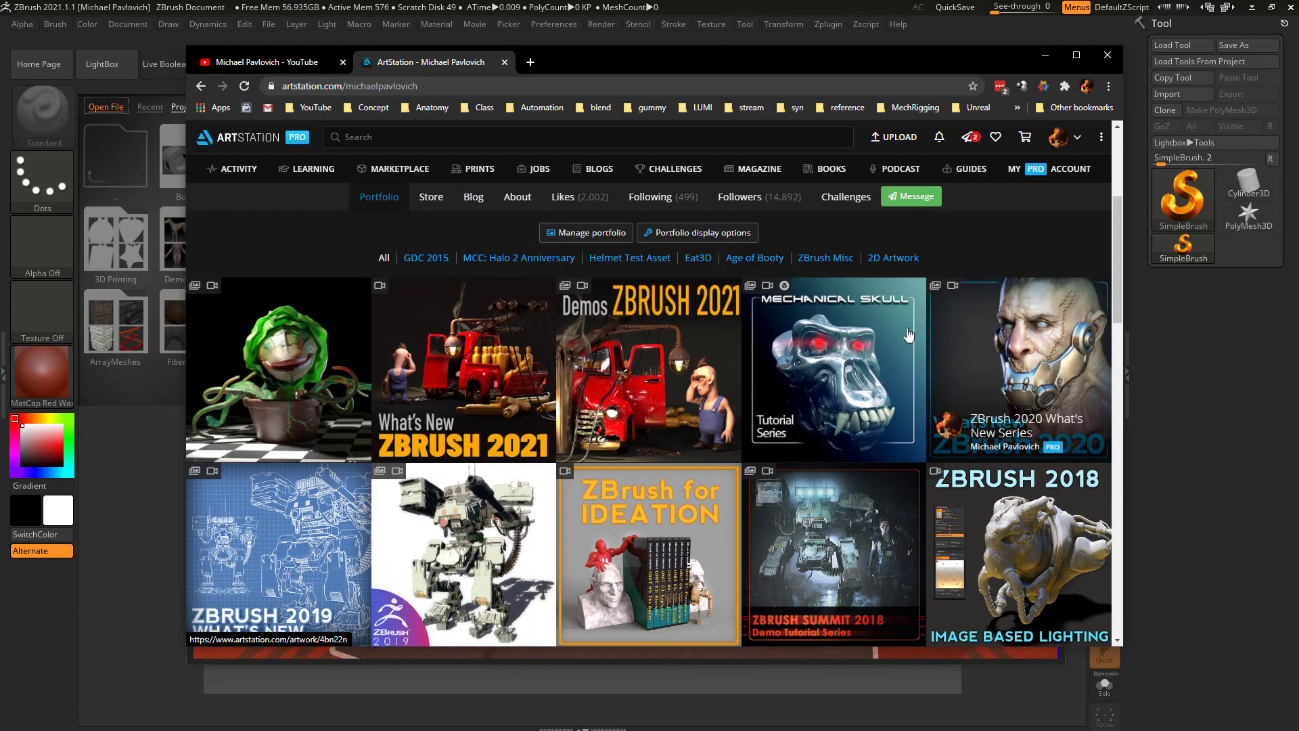
pyautogui.click(529, 387)
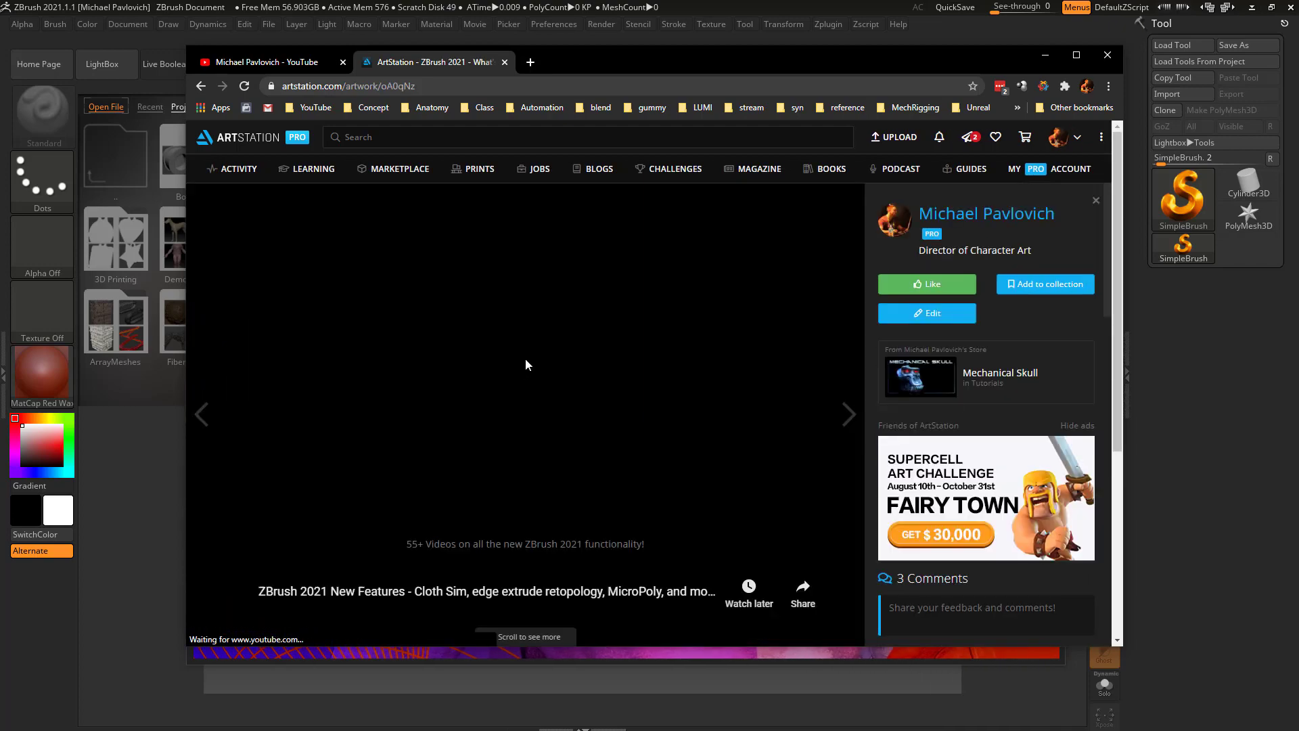
# Show and hide the player's playlist of videos, then return to ZBrush with Alt+Tab.
pyautogui.click(804, 202)
pyautogui.scroll(-20, 745, 318)
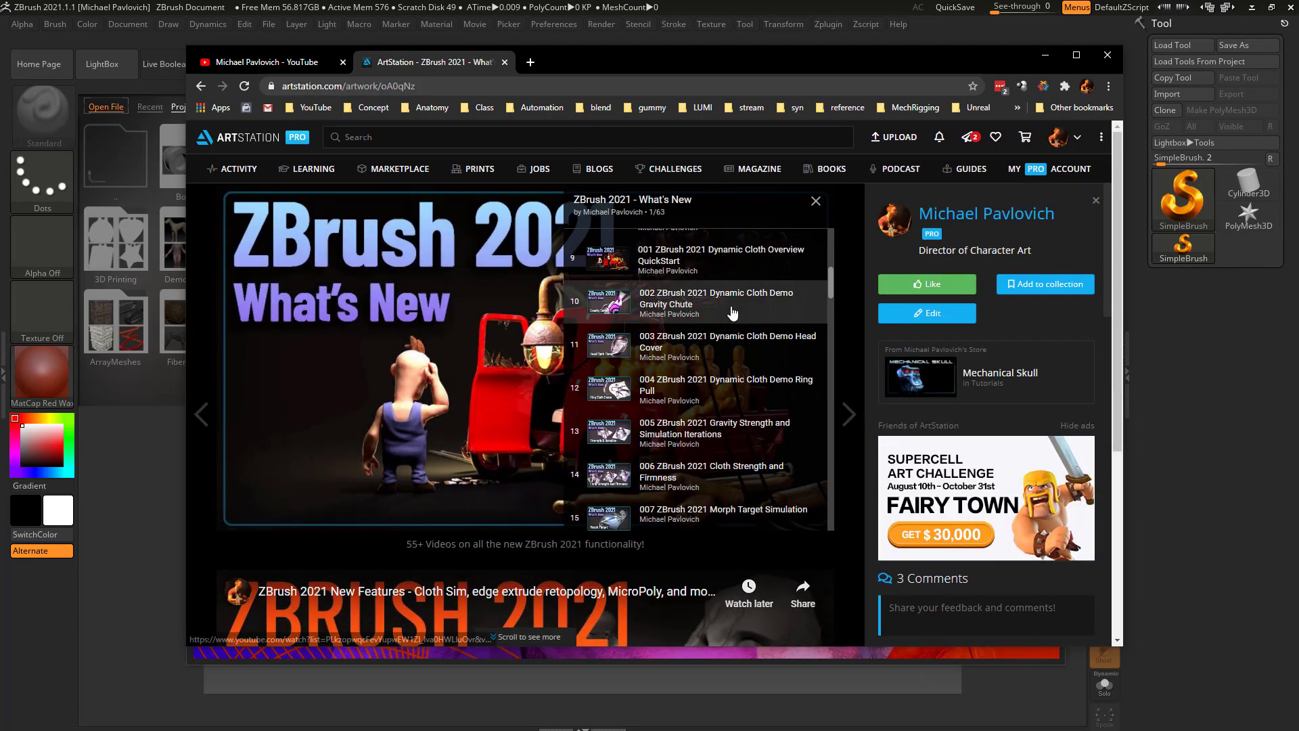
pyautogui.click(816, 201)
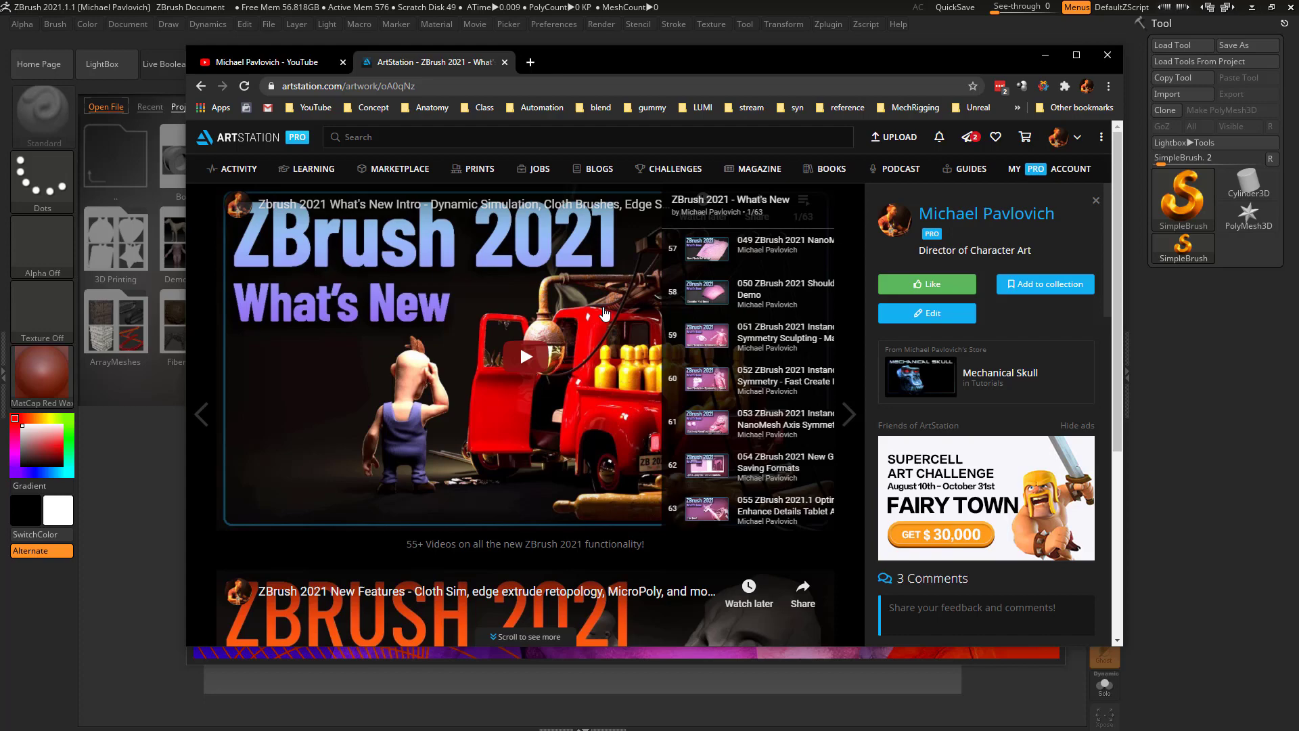
pyautogui.scroll(-4, 586, 332)
pyautogui.scroll(4, 586, 332)
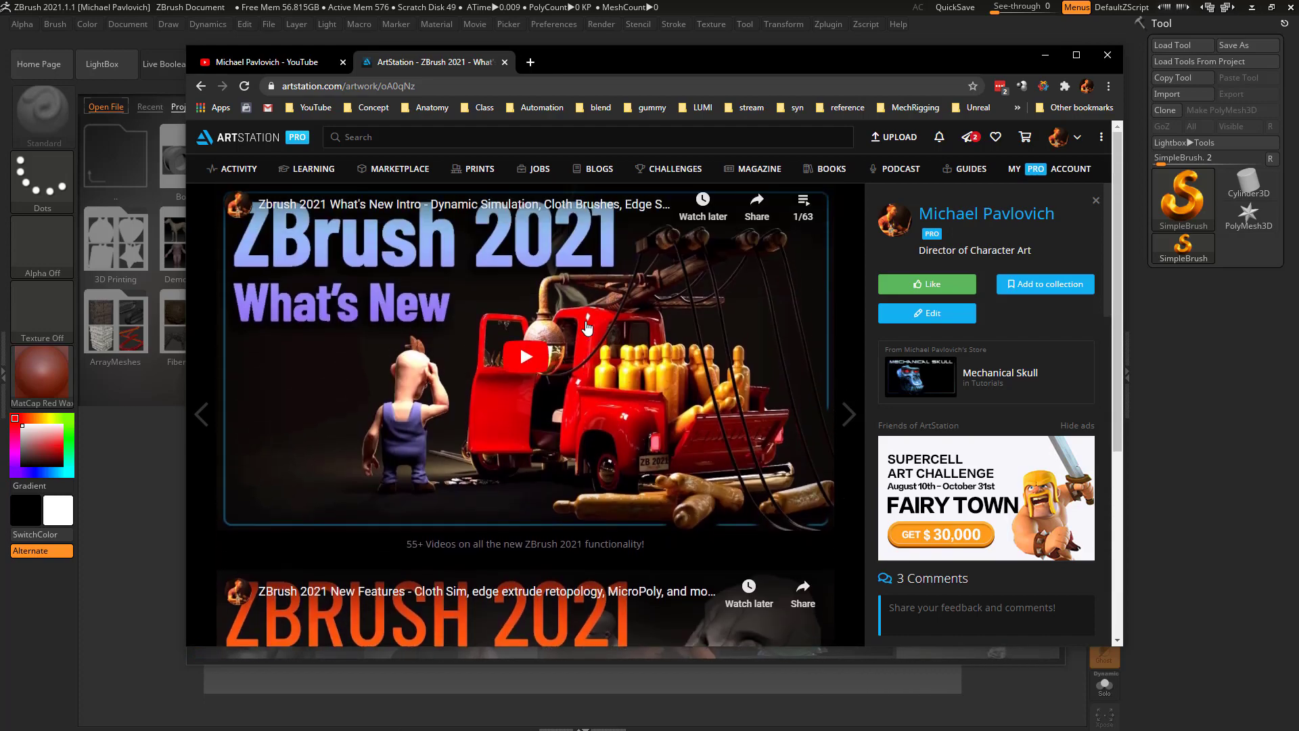
pyautogui.hotkey('alt', 'Tab')
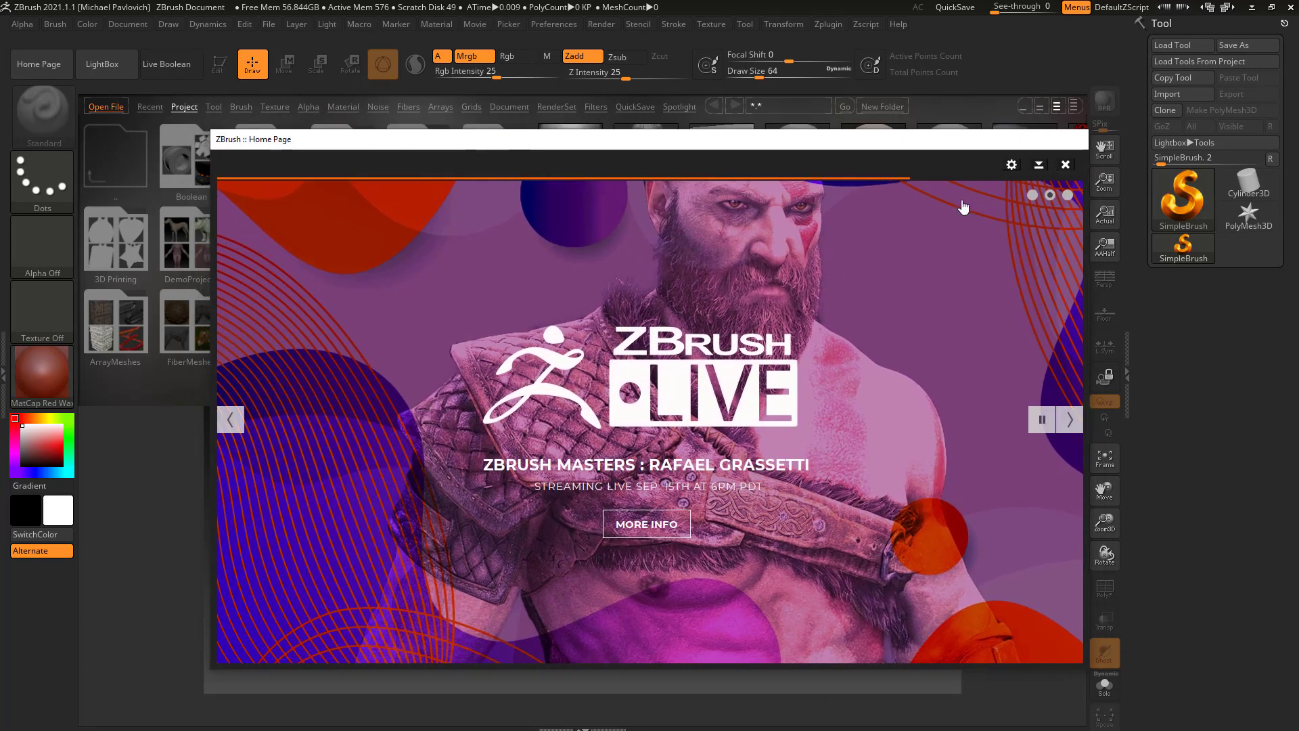
# View and close the Home Page Options, then close the Home Page panel to reveal the LightBox Project browser.
pyautogui.click(1012, 165)
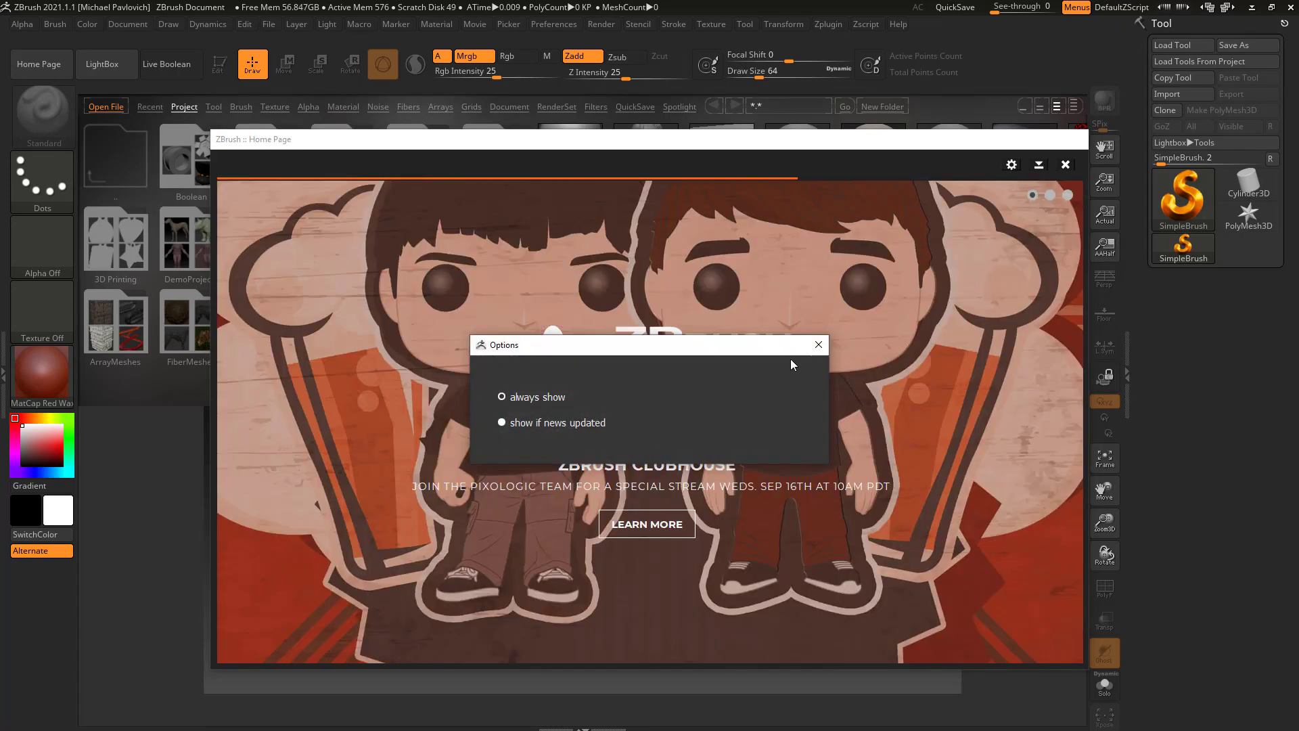
pyautogui.click(819, 345)
pyautogui.click(1066, 165)
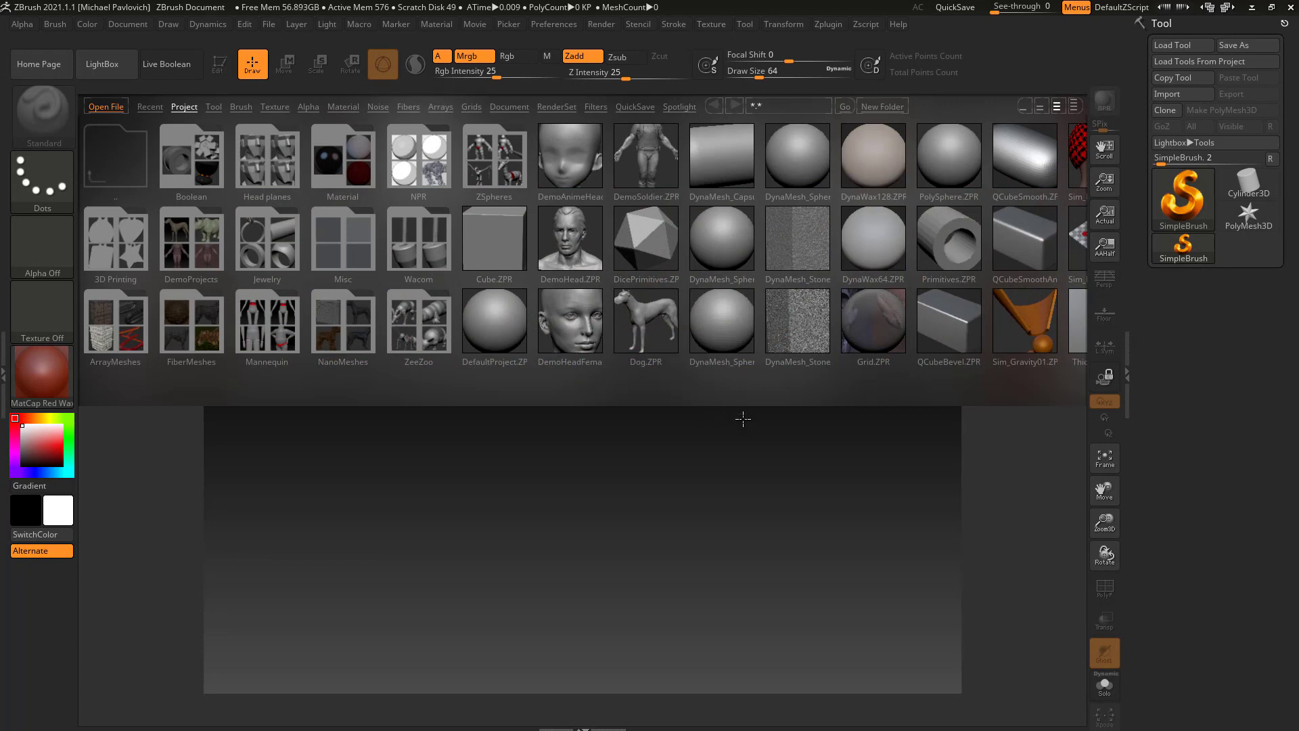
pyautogui.click(47, 67)
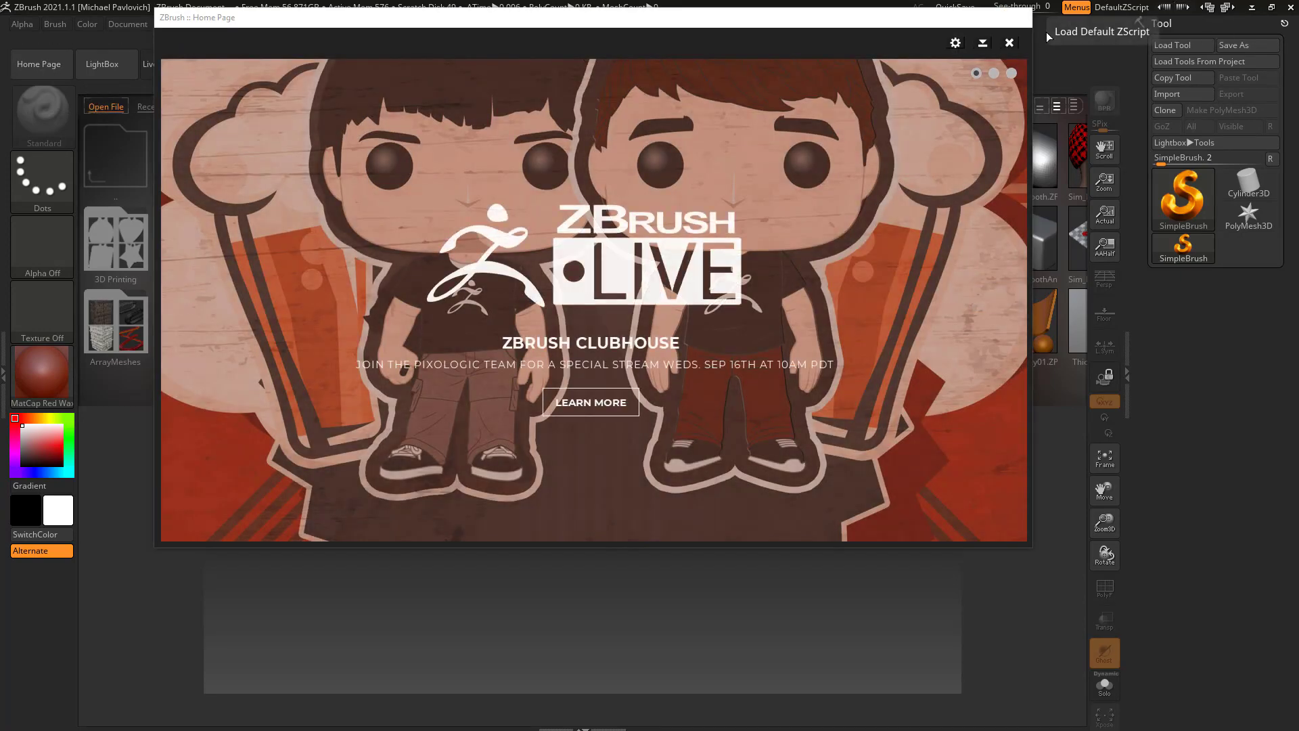
pyautogui.click(1010, 42)
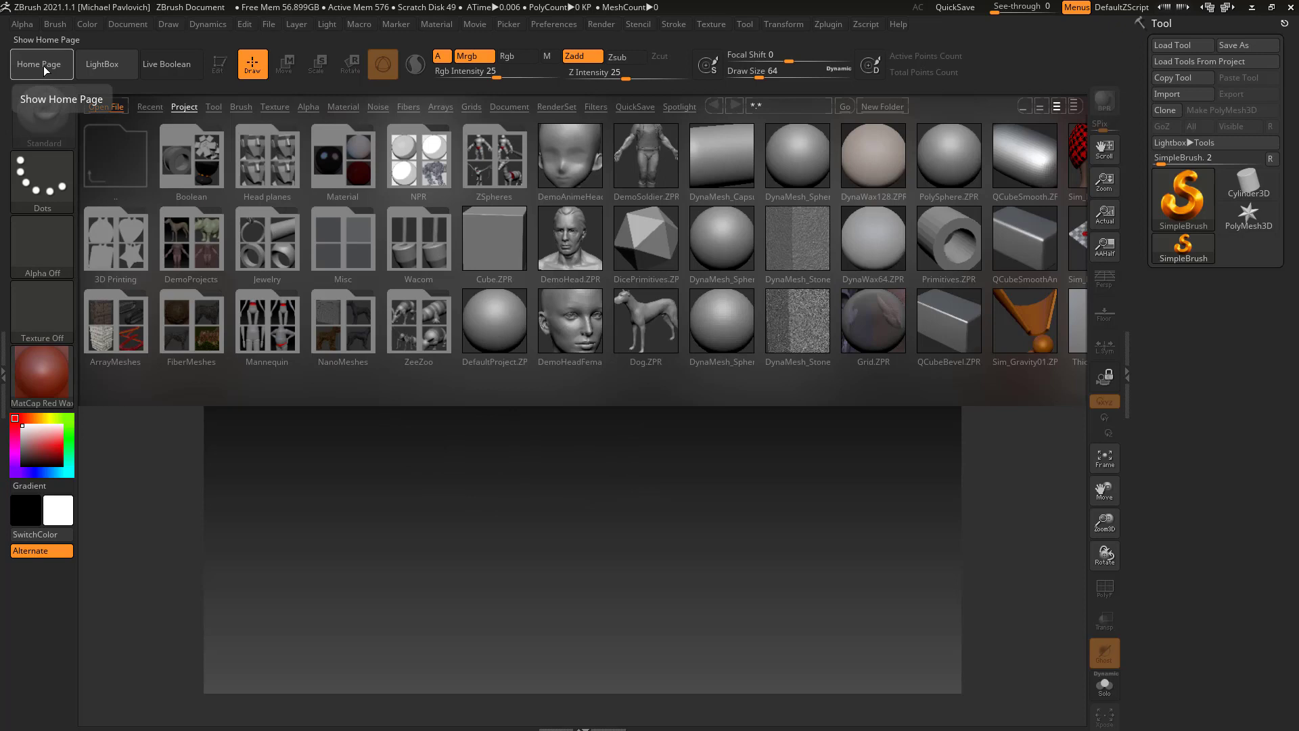
pyautogui.click(838, 25)
pyautogui.click(866, 49)
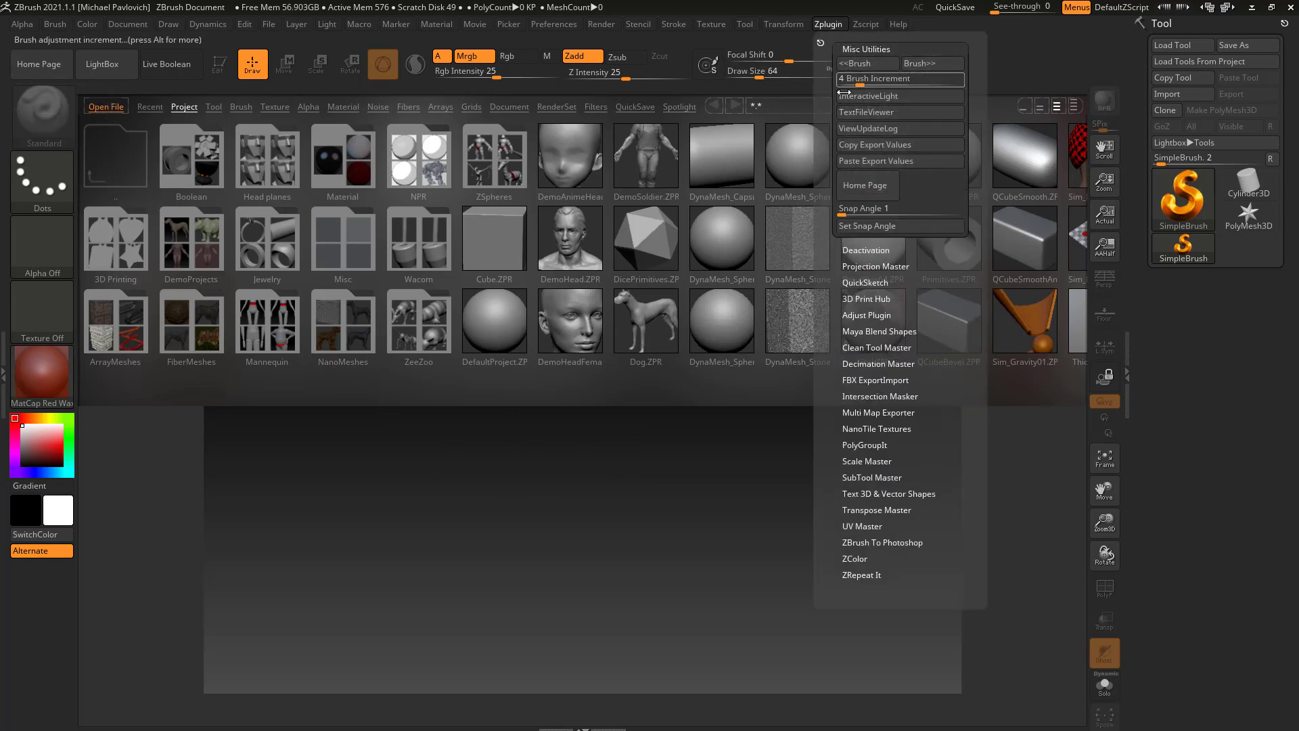
pyautogui.click(839, 26)
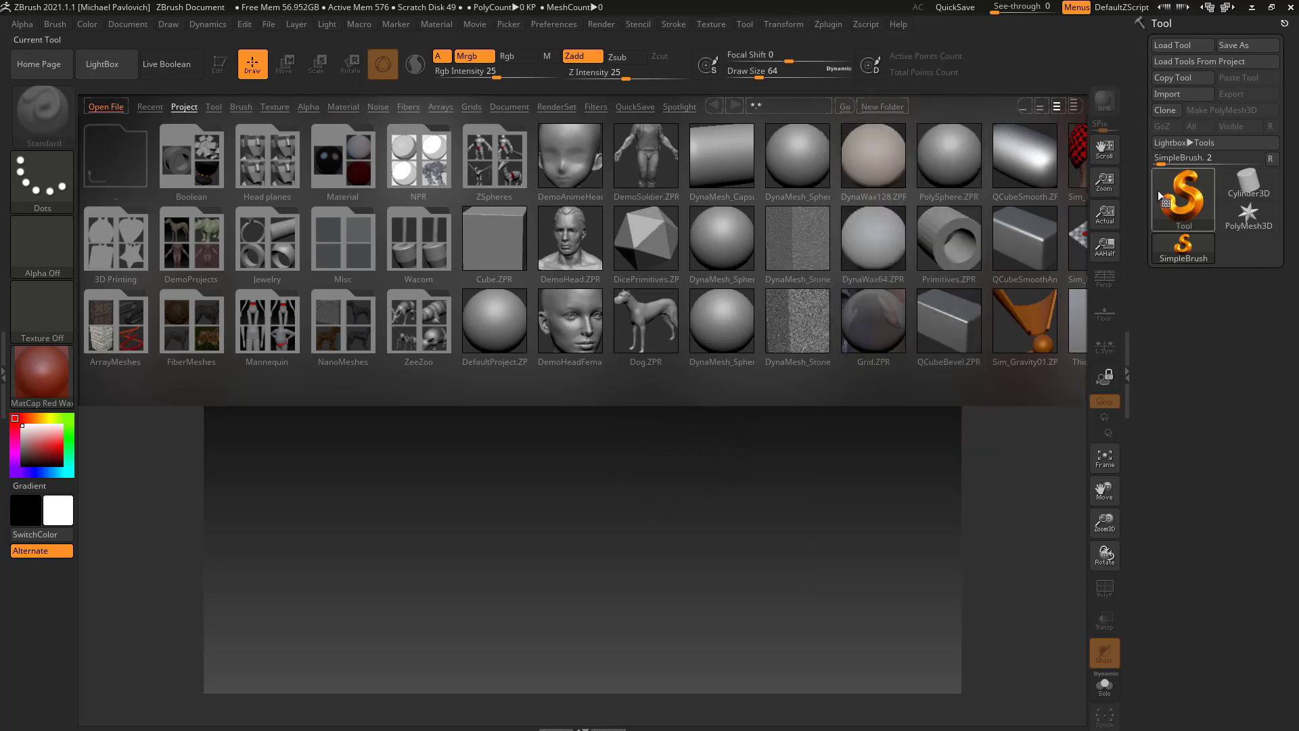
# Cycle LightBox through the Tool, Brush and Project tabs, ending on the Brush folders.
pyautogui.moveTo(1133, 139); pyautogui.dragTo(1150, 244)
pyautogui.moveTo(548, 373); pyautogui.dragTo(673, 372)
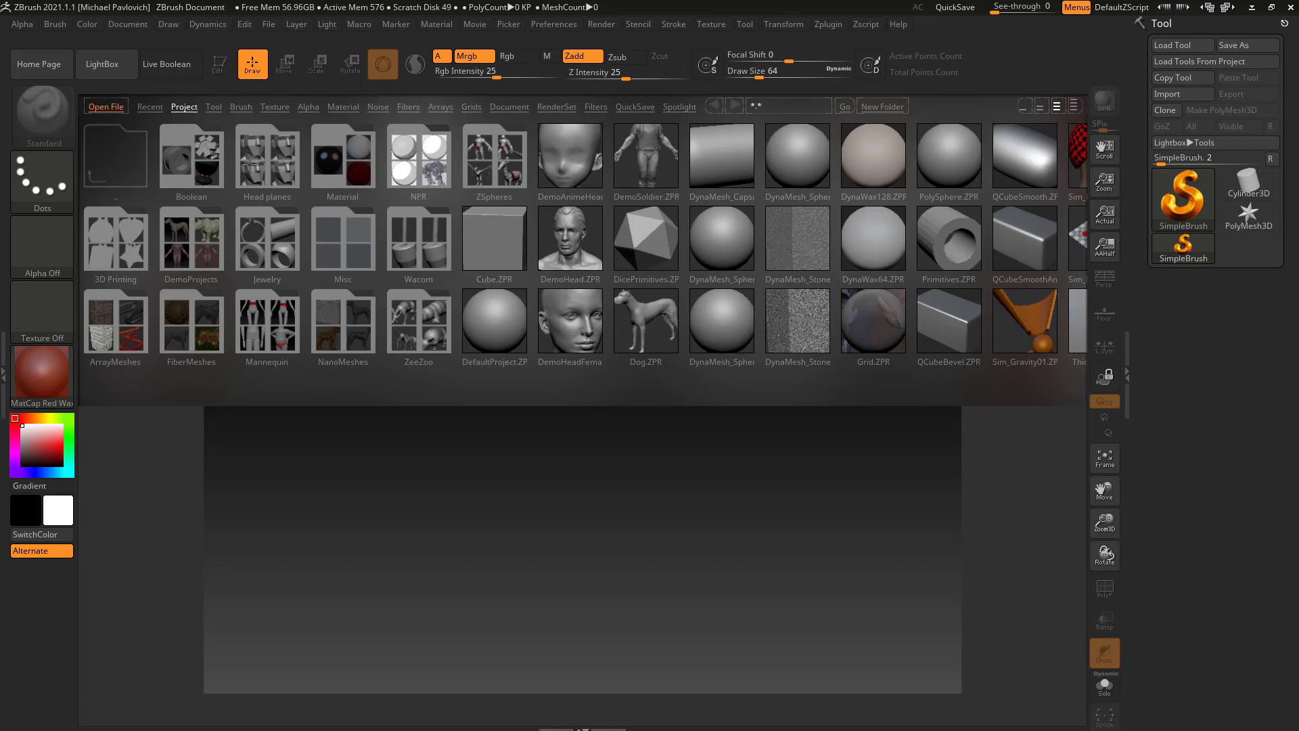
pyautogui.click(214, 107)
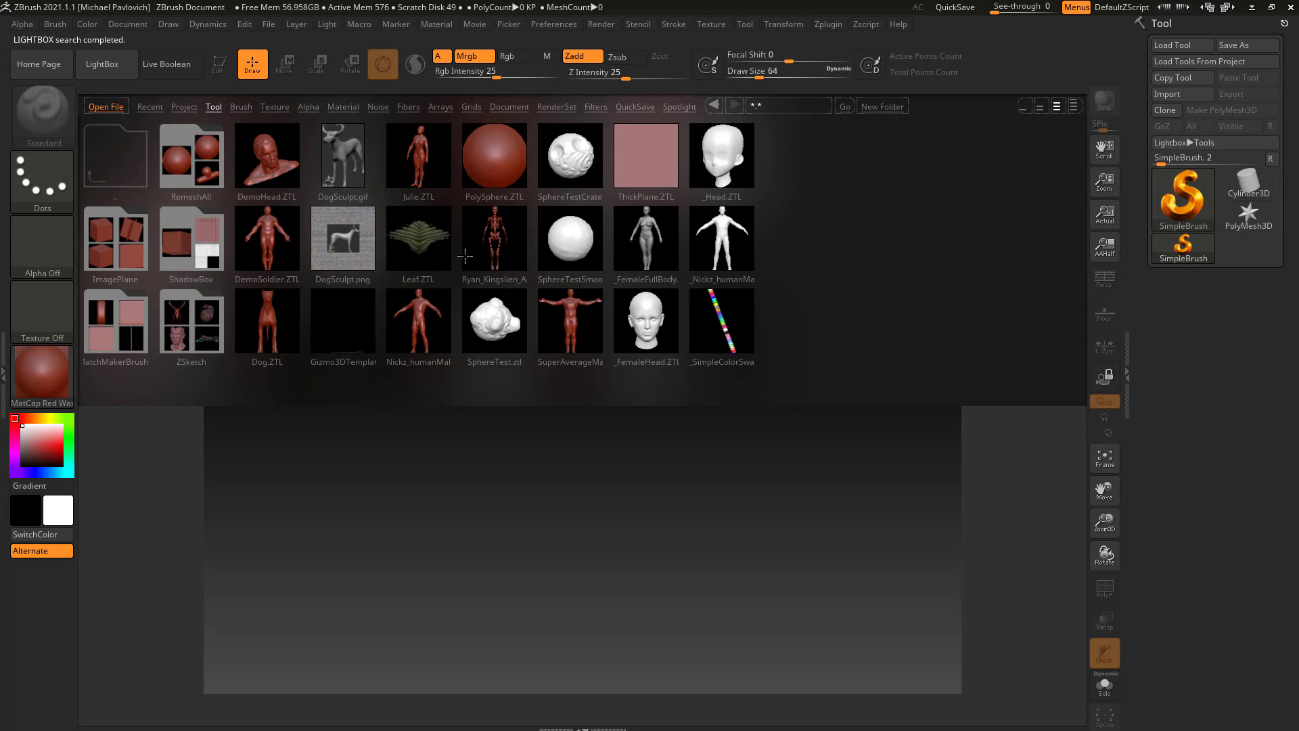
pyautogui.click(242, 106)
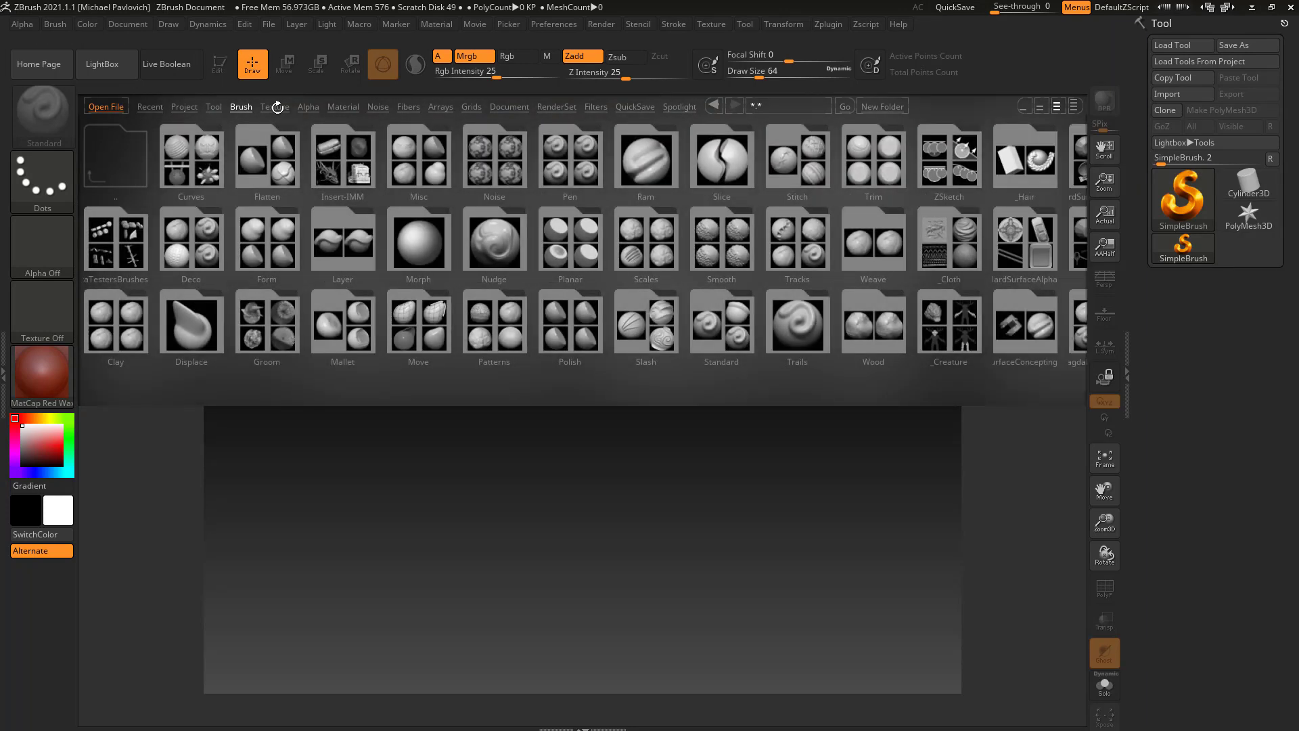
pyautogui.click(213, 107)
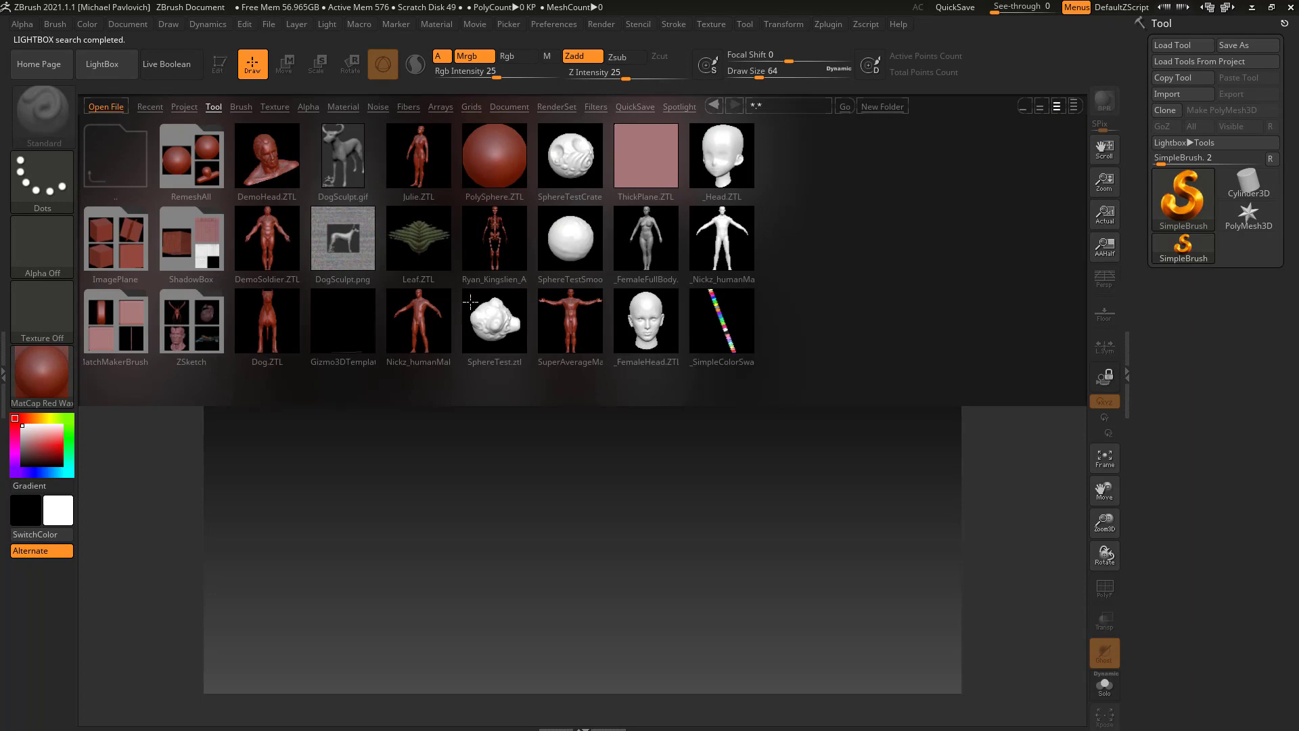
pyautogui.click(184, 107)
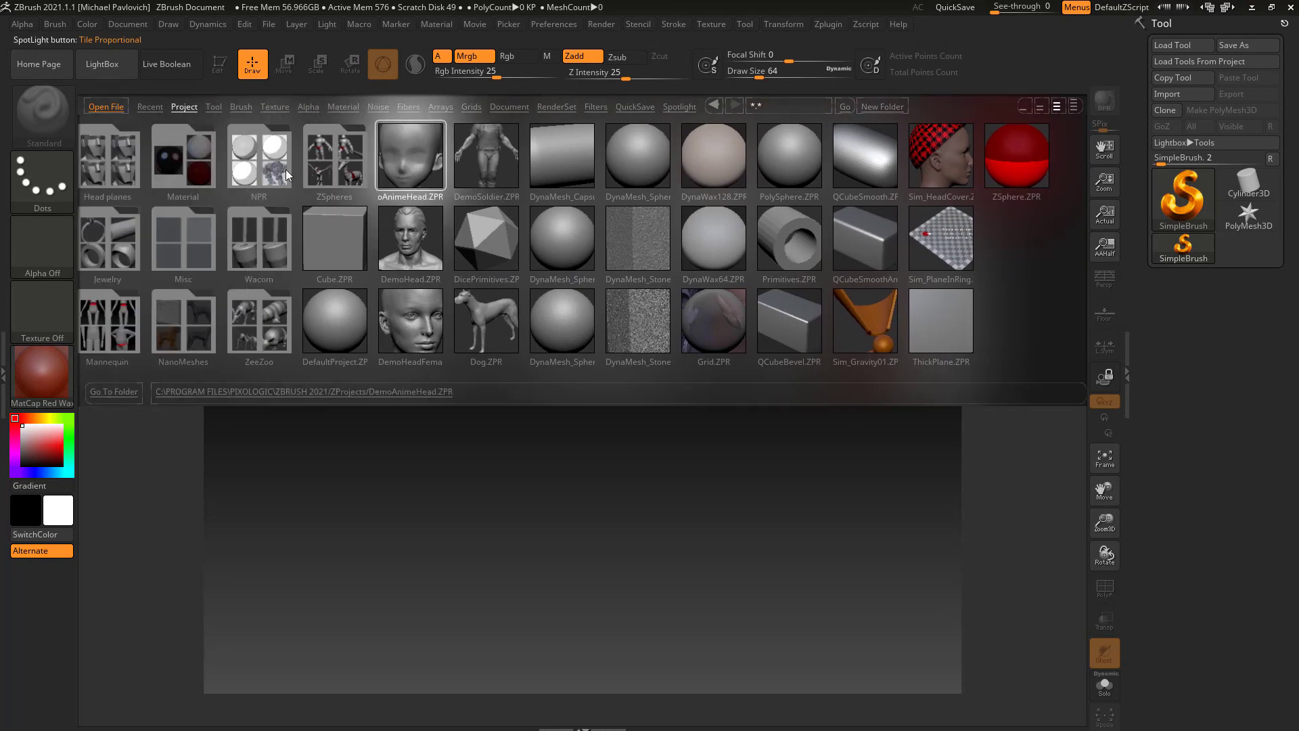
pyautogui.click(238, 106)
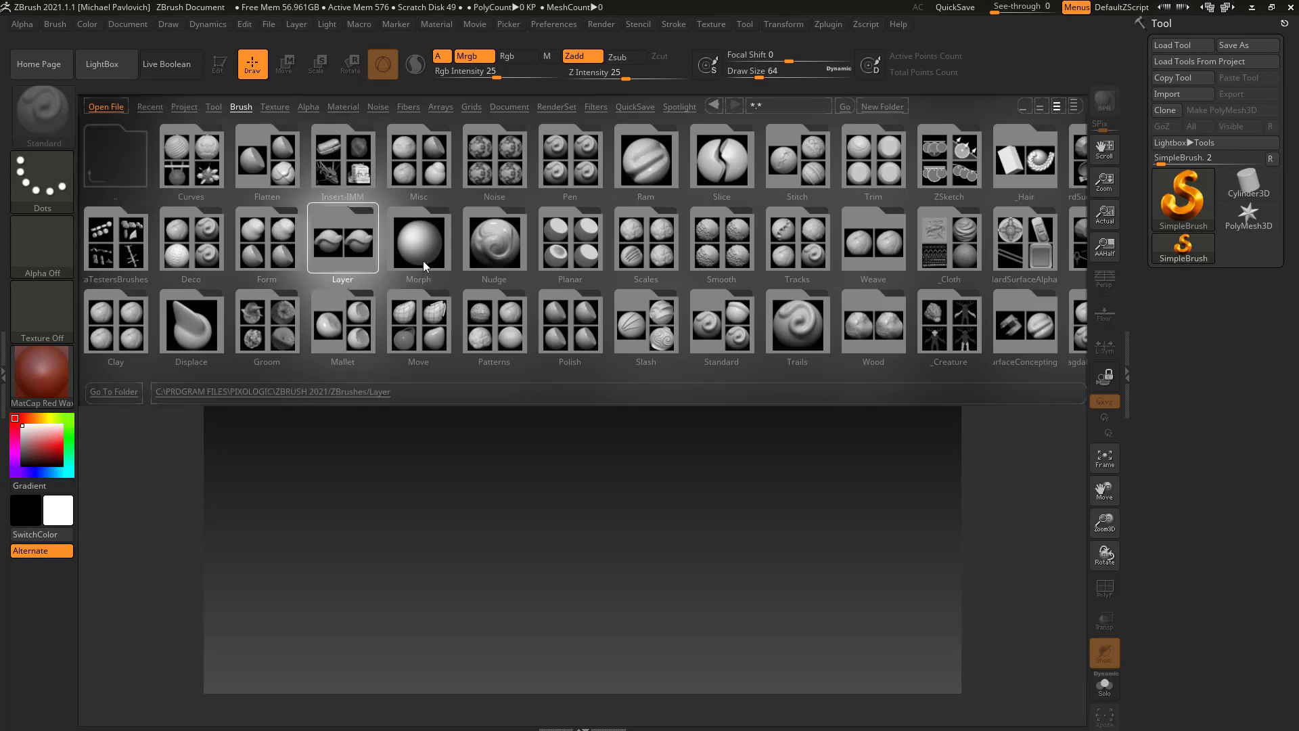
pyautogui.scroll(-6, 616, 261)
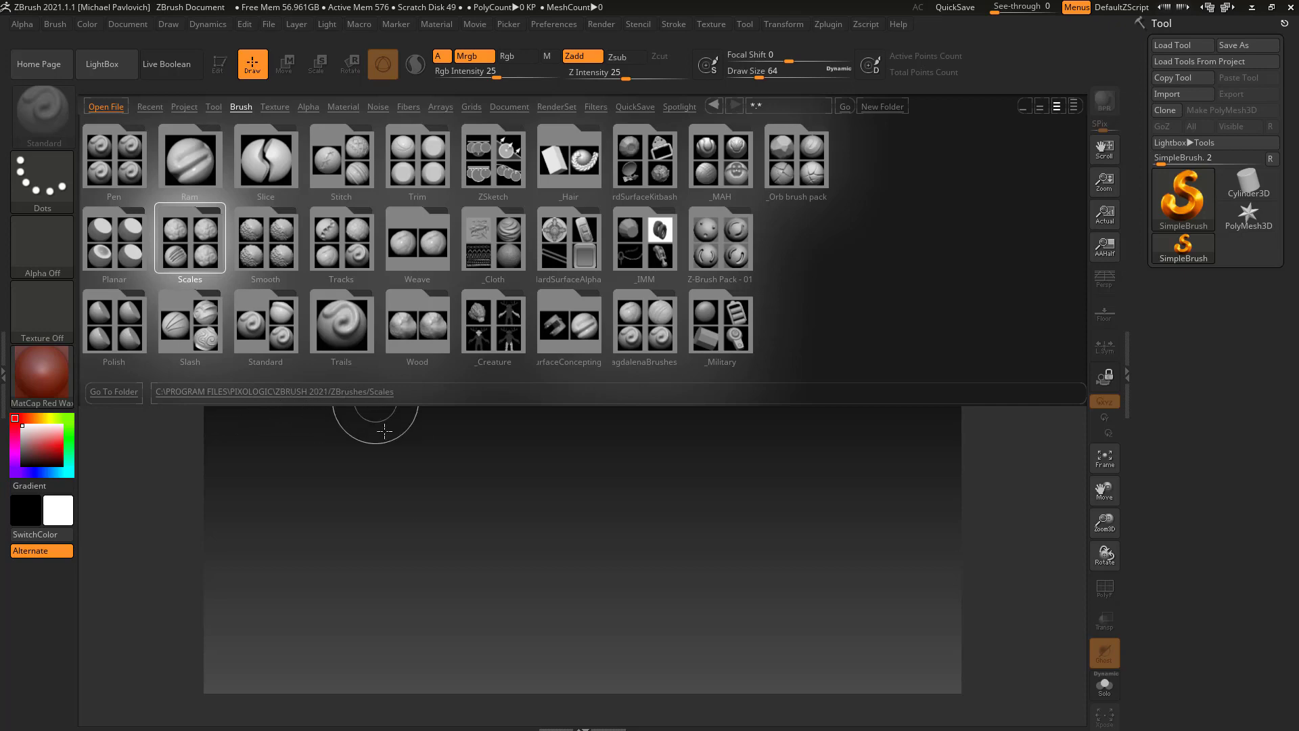
# In File Explorer, open the ZBrushes folder, select the underscore folders, and open _Creature.
pyautogui.hotkey('alt', 'Tab')
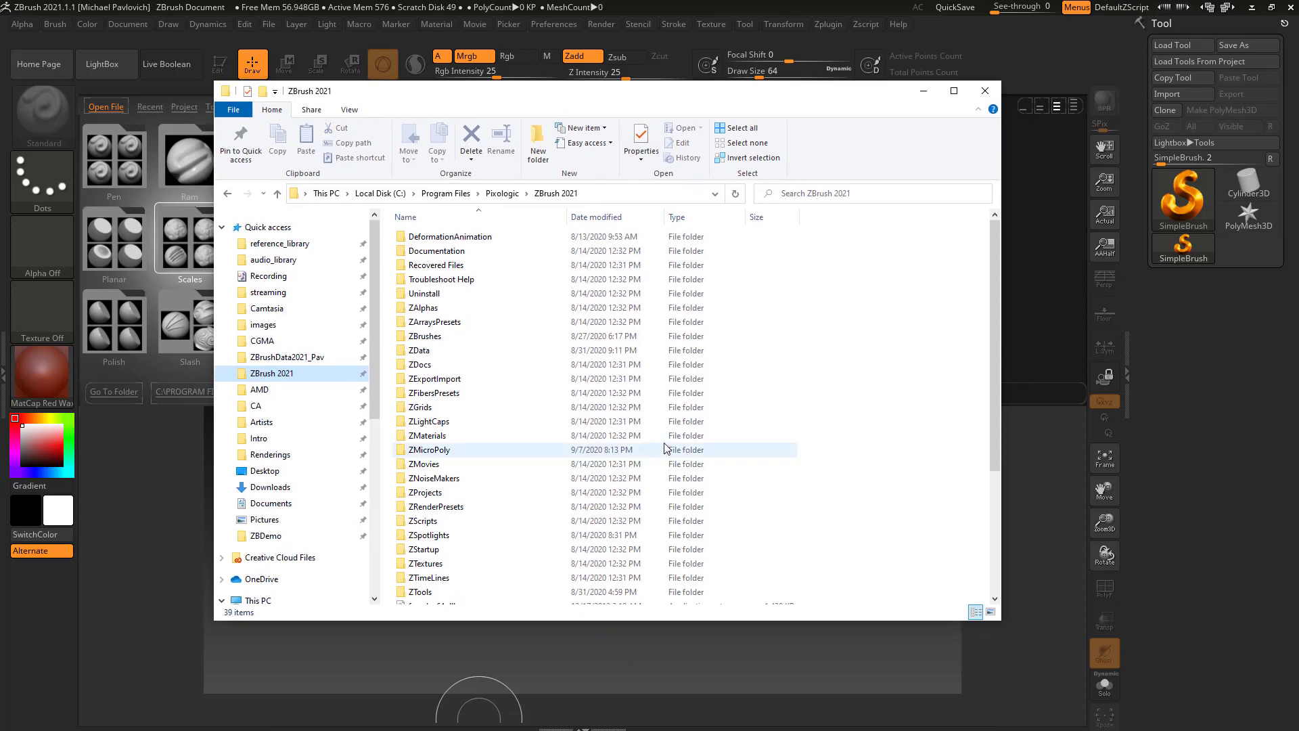
pyautogui.doubleClick(479, 337)
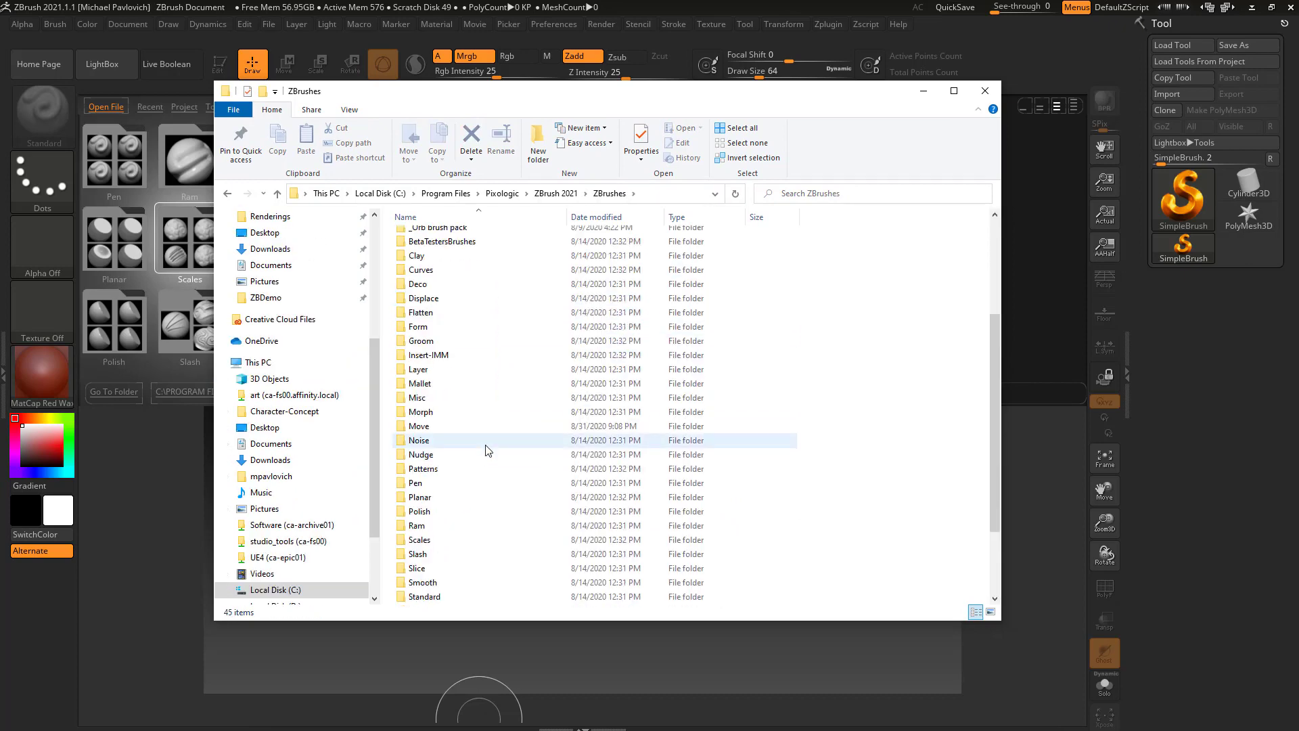
pyautogui.scroll(-3, 487, 450)
pyautogui.scroll(6, 467, 379)
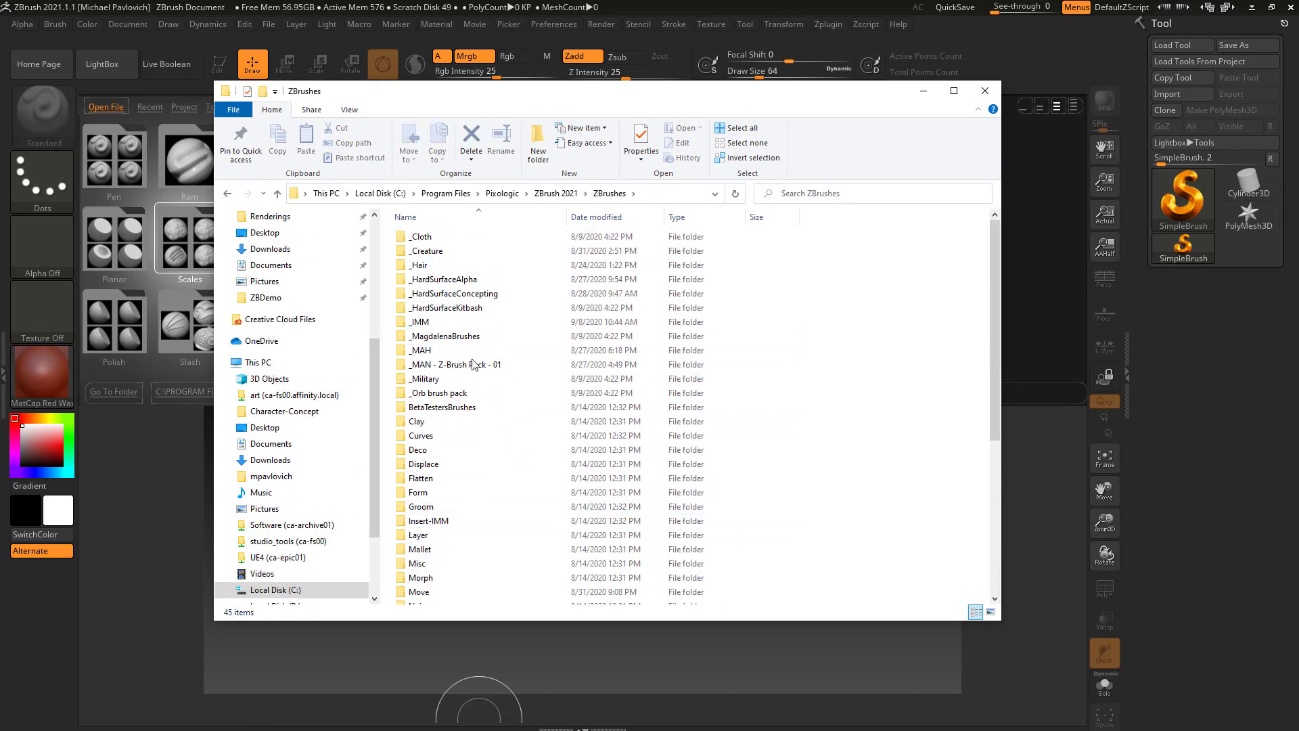
pyautogui.click(437, 239)
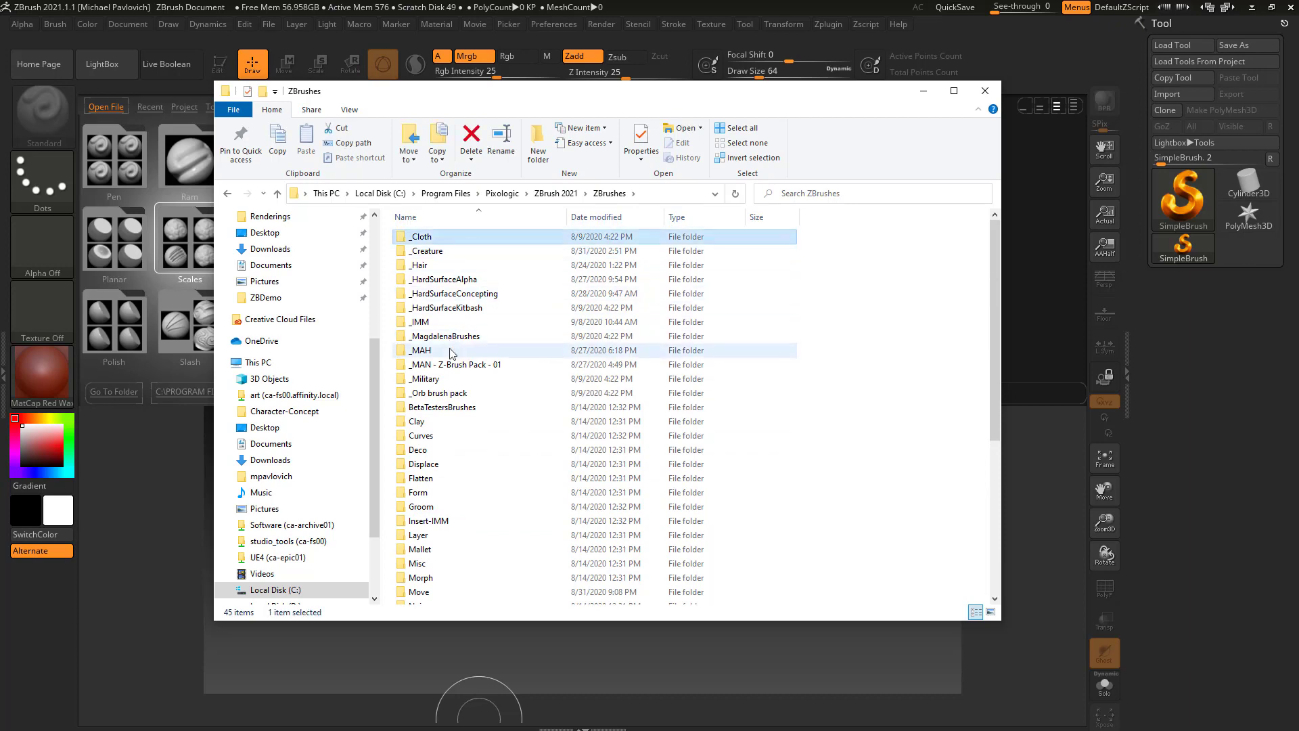
pyautogui.keyDown('shift'); pyautogui.click(455, 393); pyautogui.keyUp('shift')
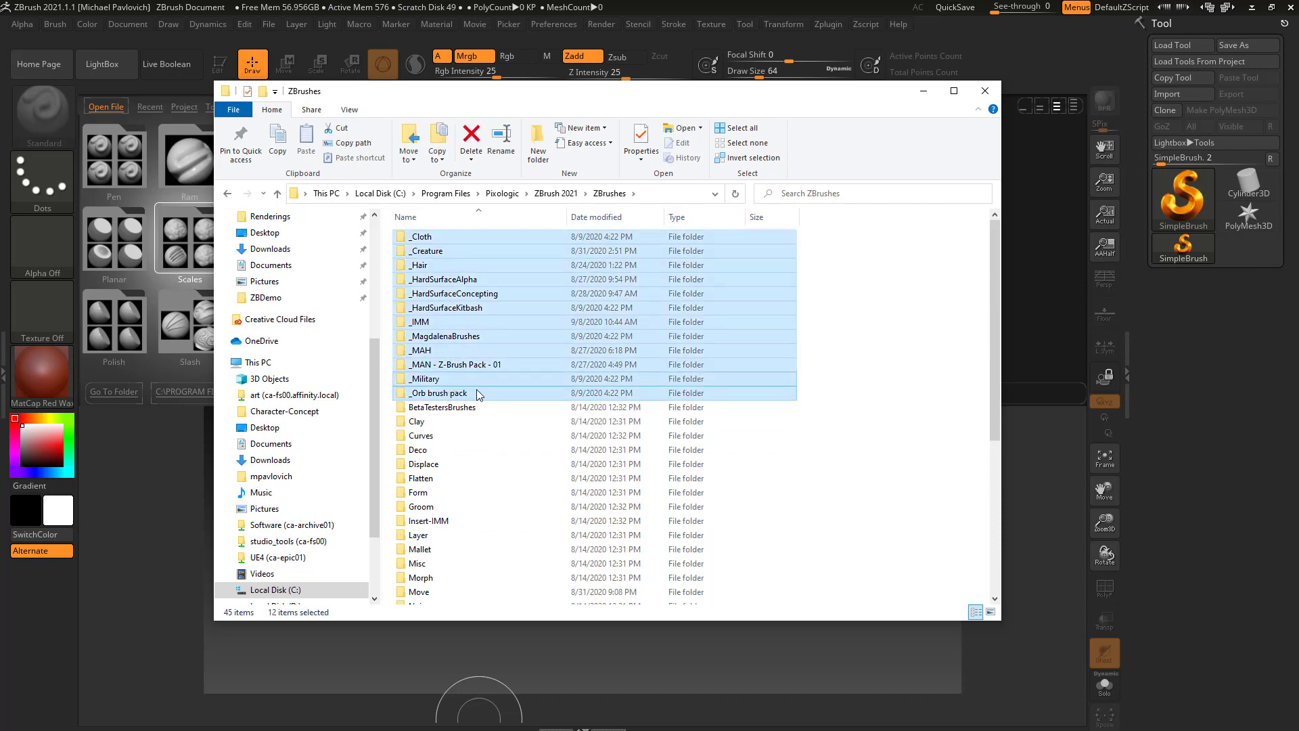
pyautogui.click(539, 444)
pyautogui.doubleClick(447, 251)
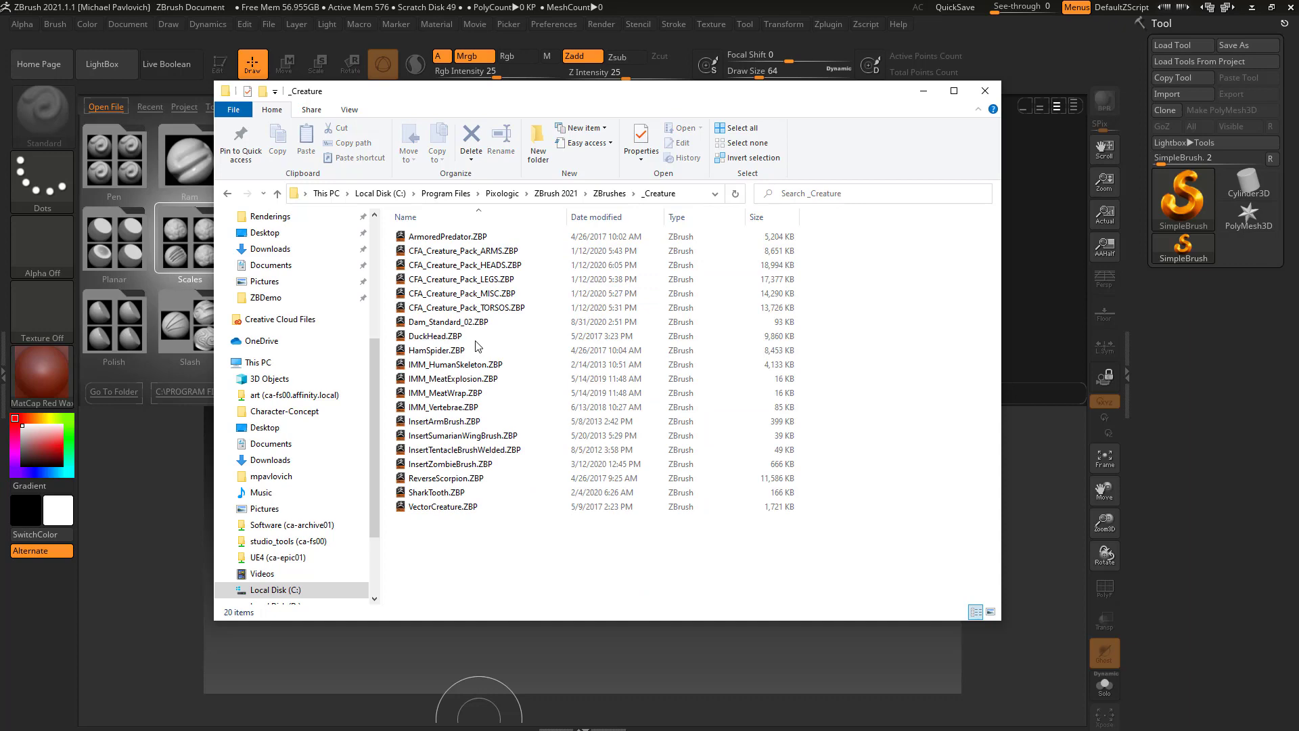
# Return to ZBrush, scroll the Brush tab to the top, and toggle the LightBox off and on.
pyautogui.hotkey('alt', 'Tab')
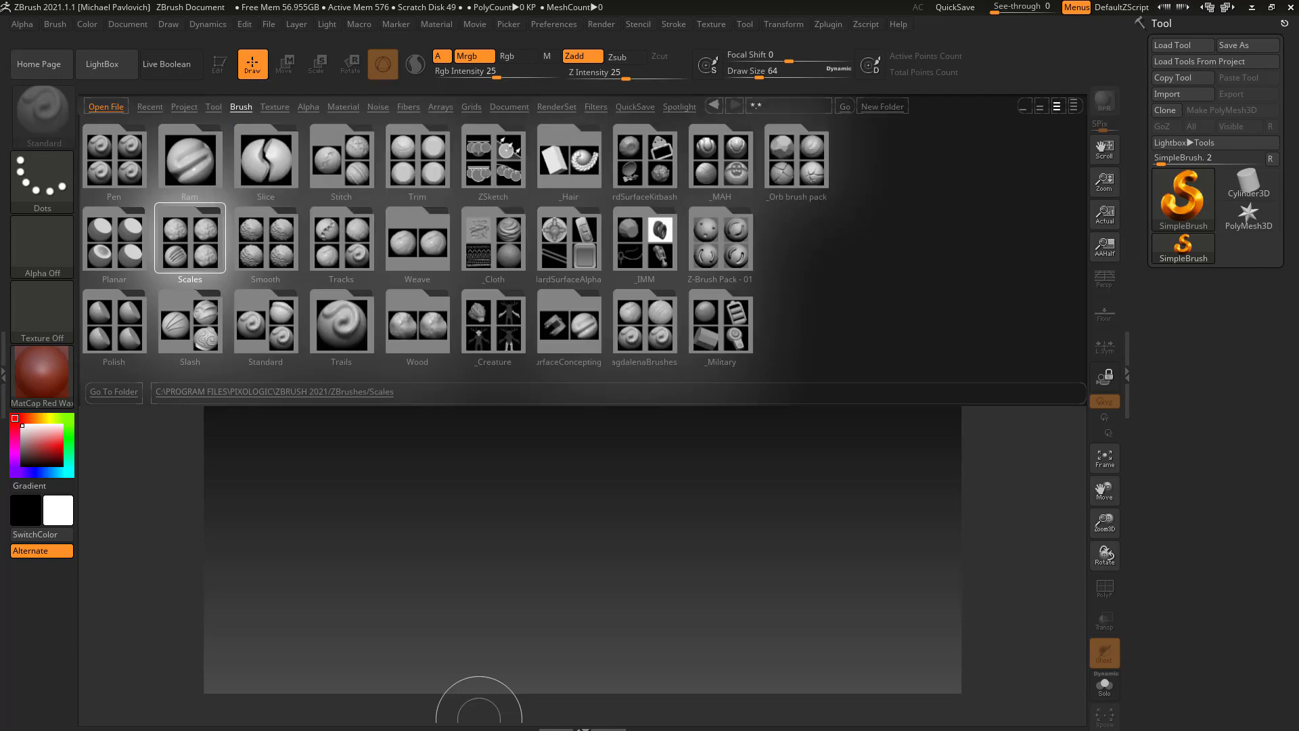
pyautogui.scroll(2, 831, 290)
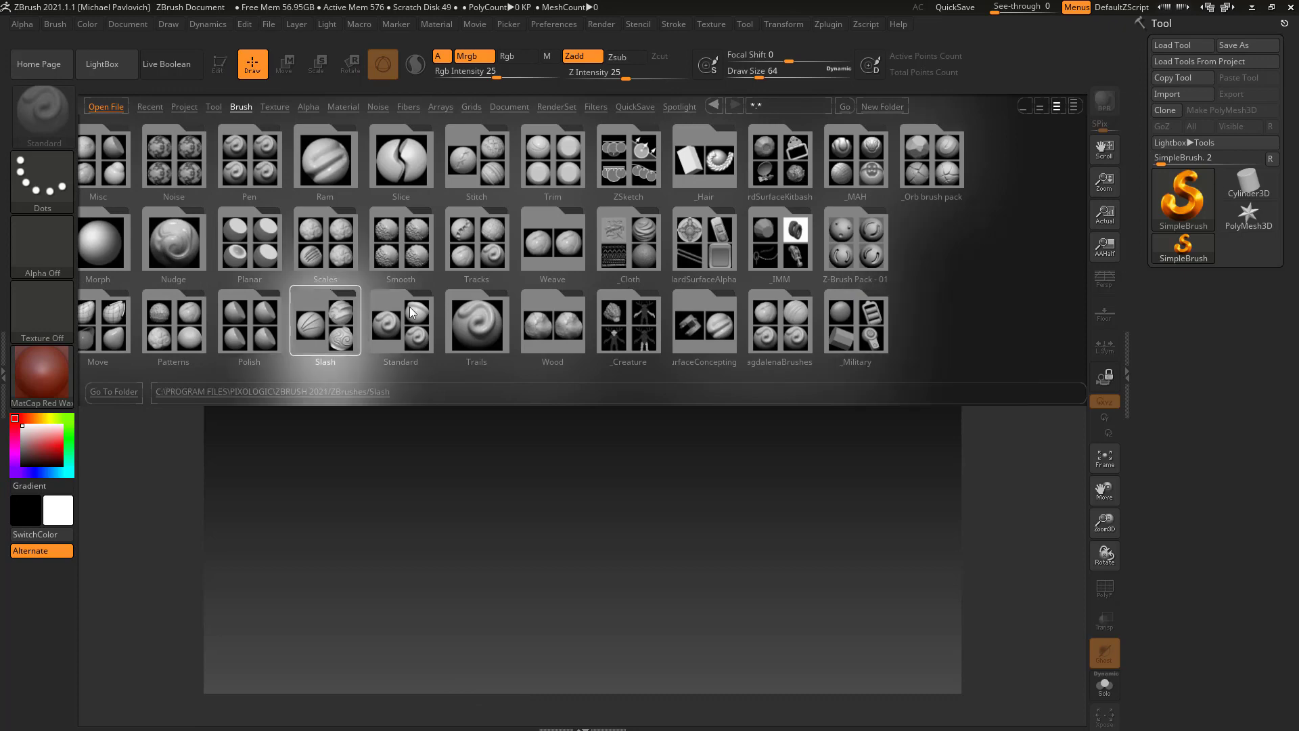
pyautogui.scroll(4, 483, 293)
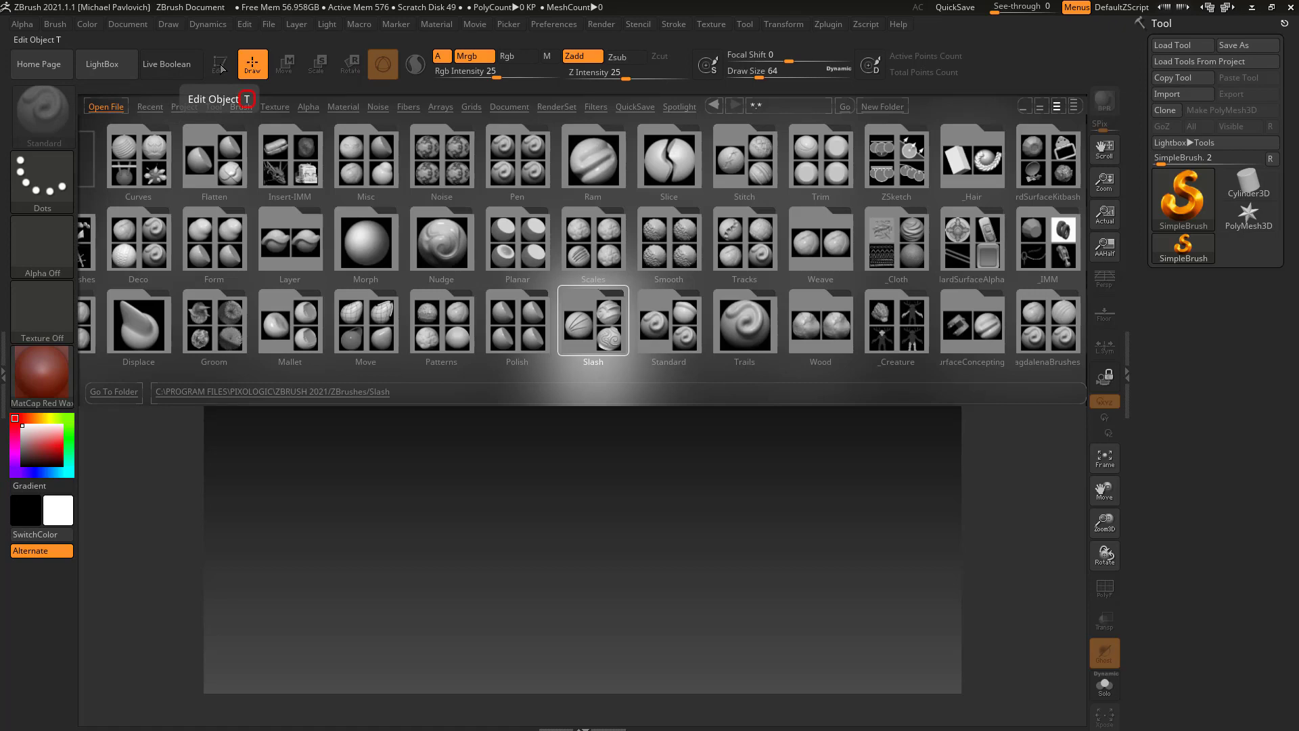
pyautogui.click(117, 68)
pyautogui.click(117, 68)
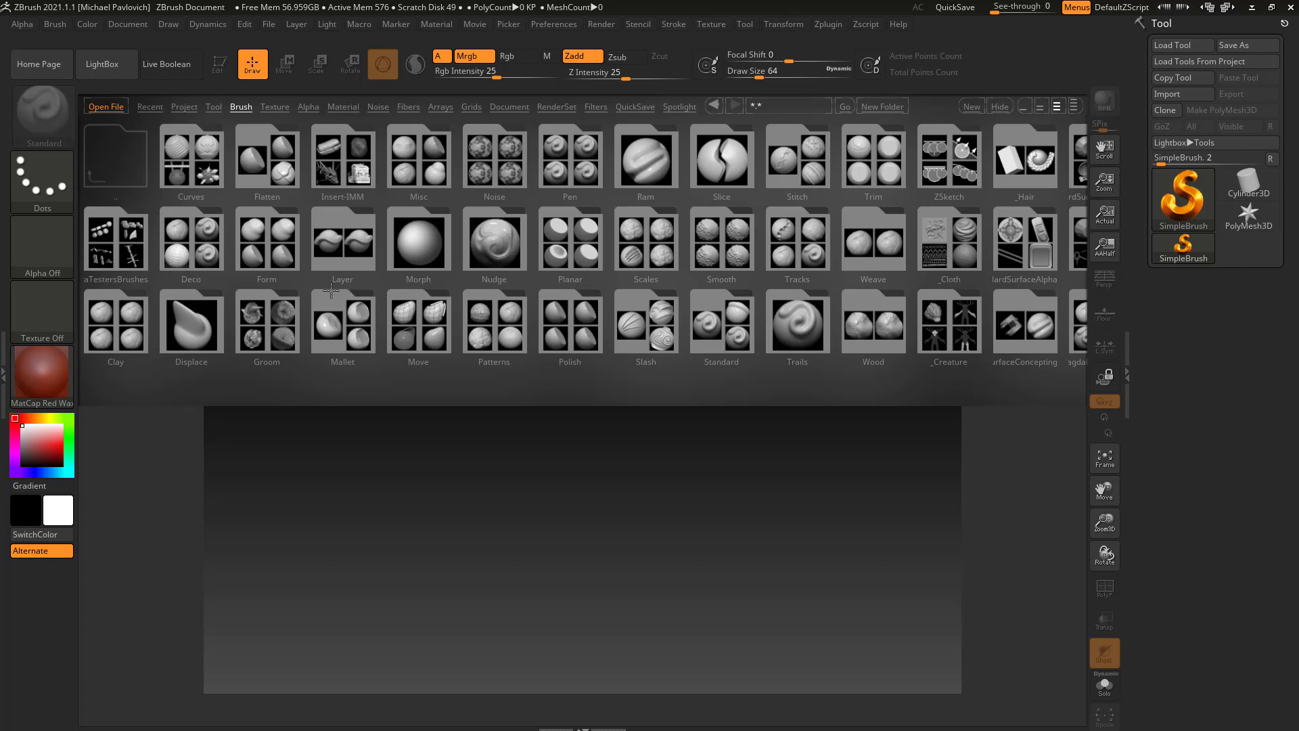
# Turn off Open At Launch in Preferences > LightBox.
pyautogui.press(',')
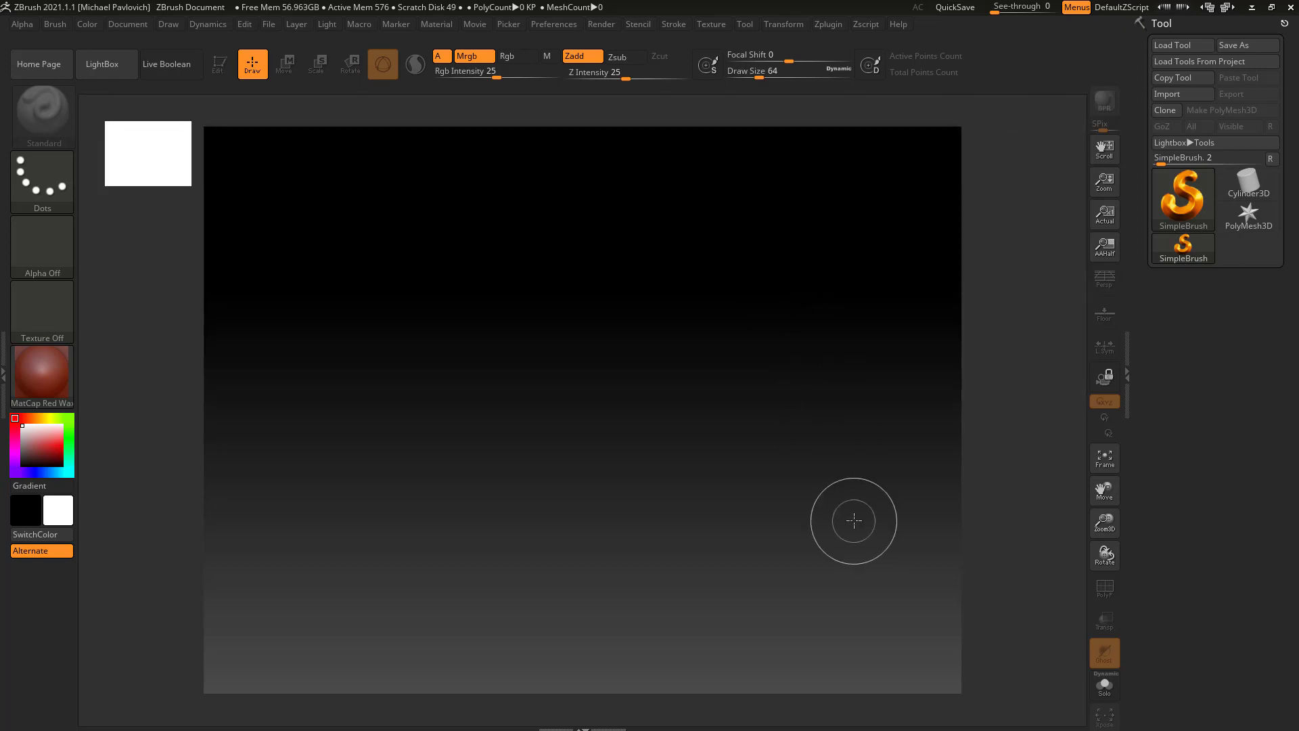
pyautogui.press(',')
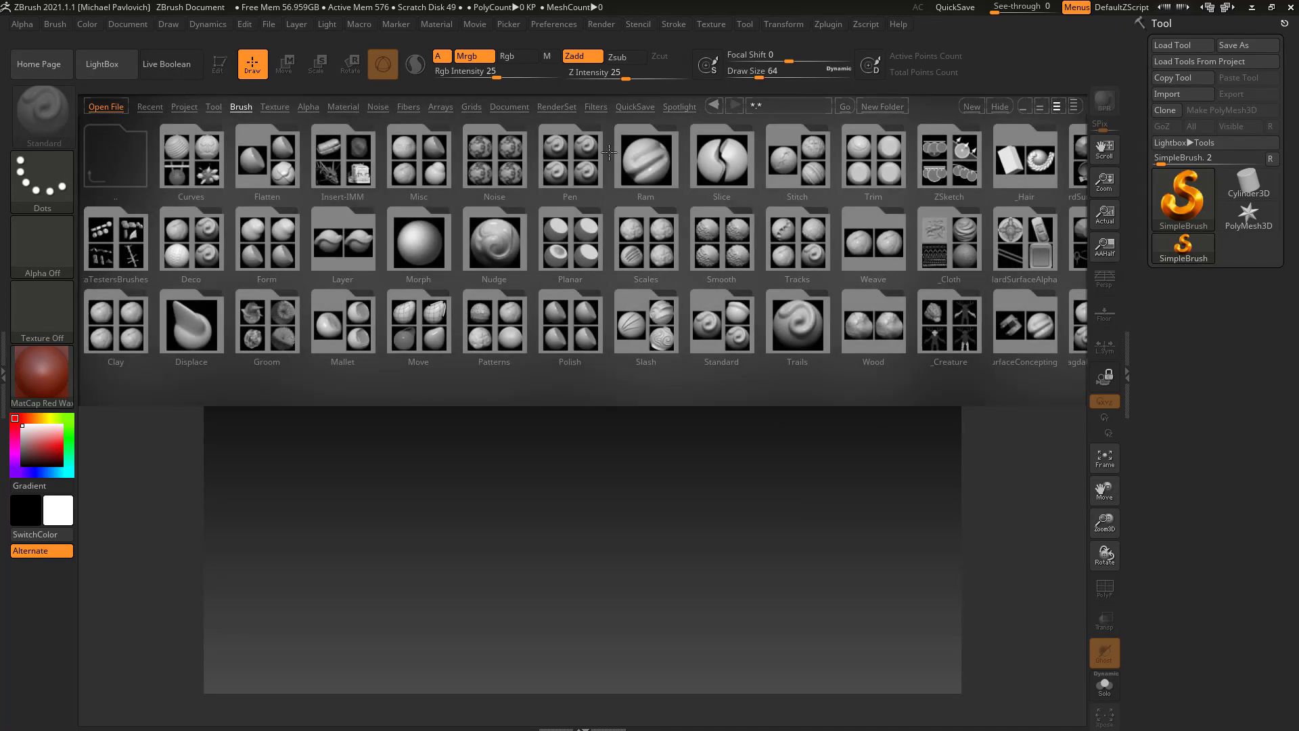
pyautogui.click(550, 26)
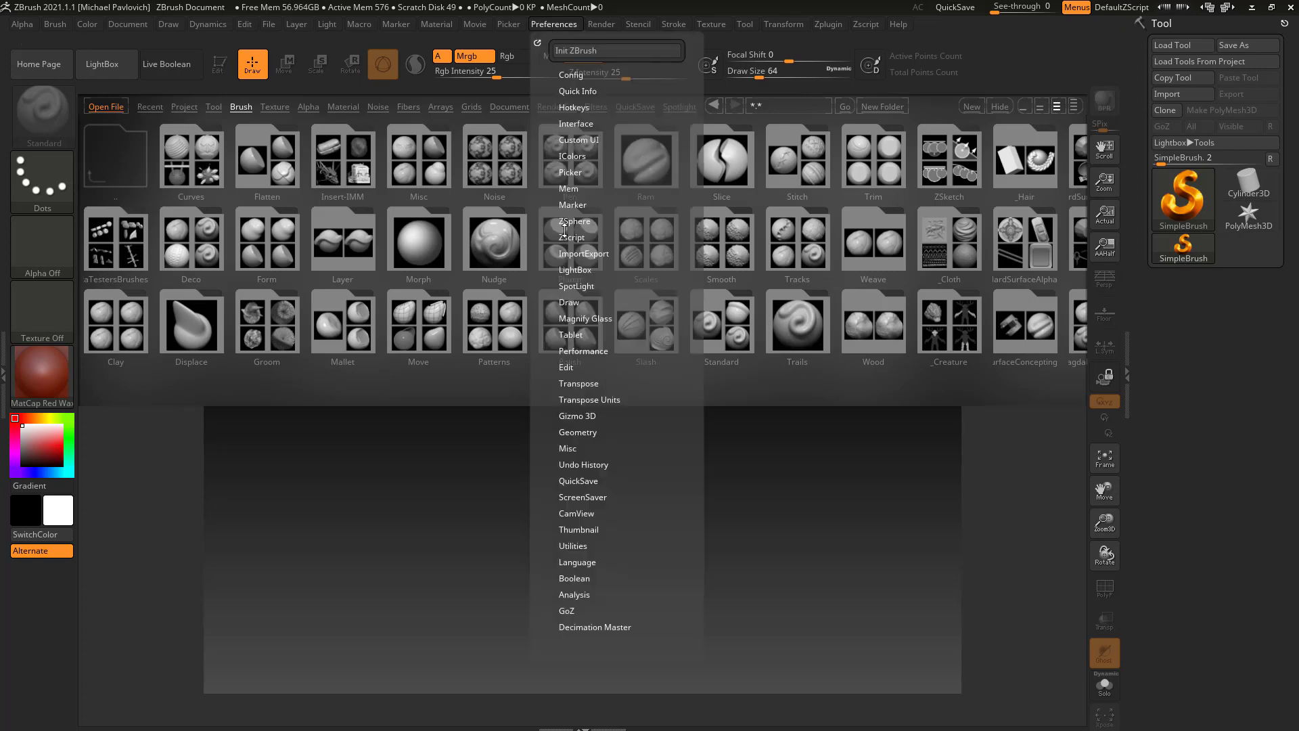
pyautogui.click(583, 271)
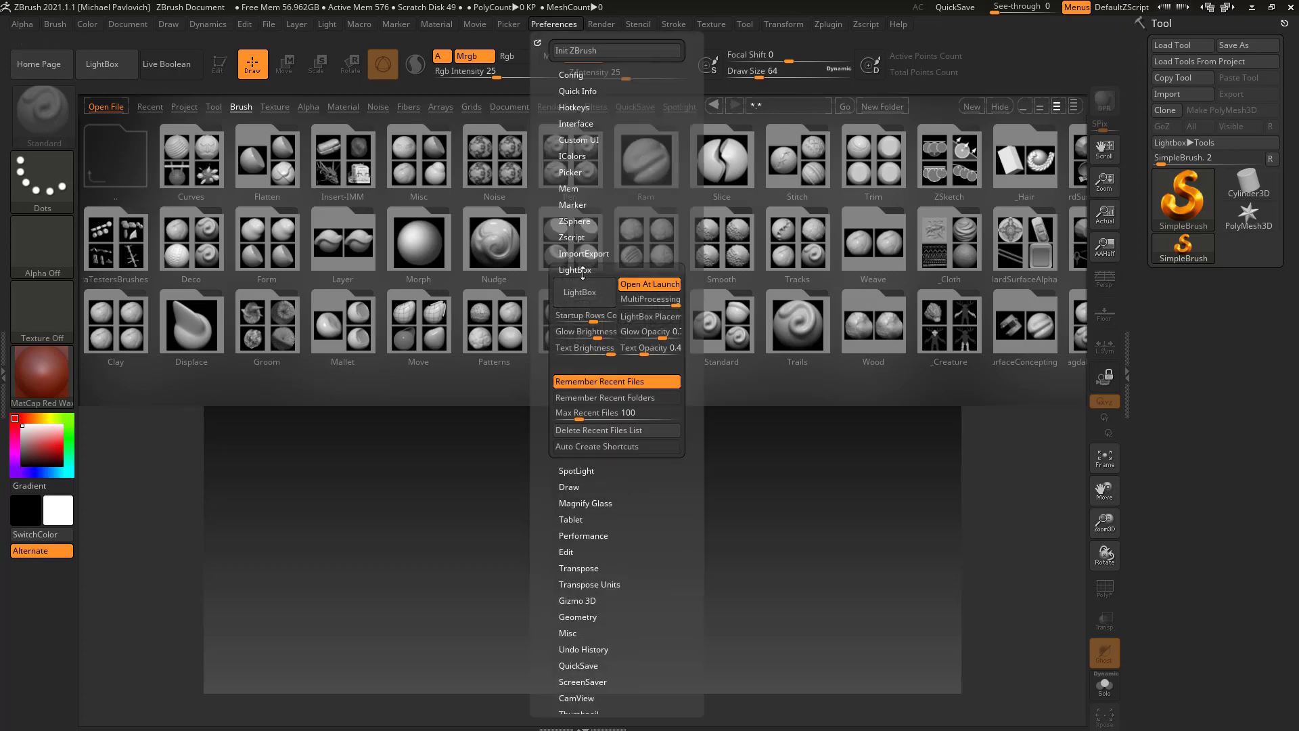
pyautogui.click(647, 284)
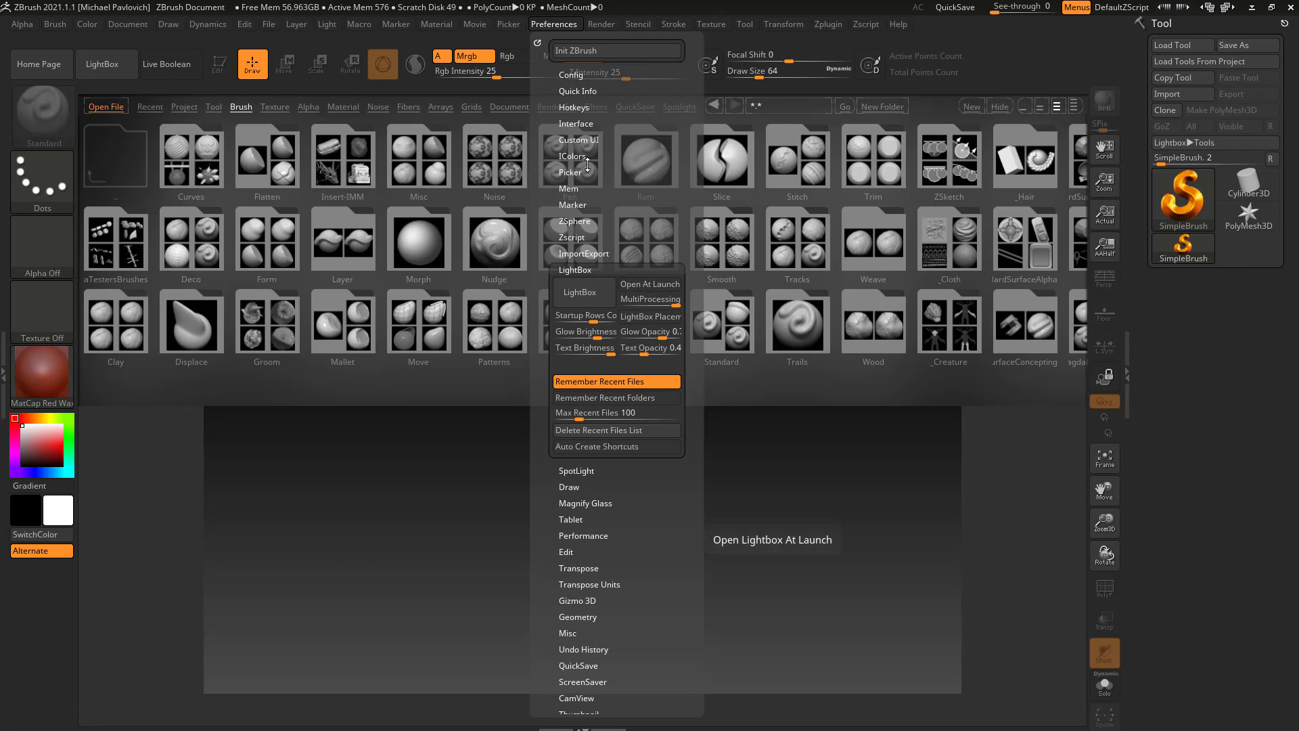
# Store the current configuration via Preferences > Config > Store Config and confirm.
pyautogui.click(570, 75)
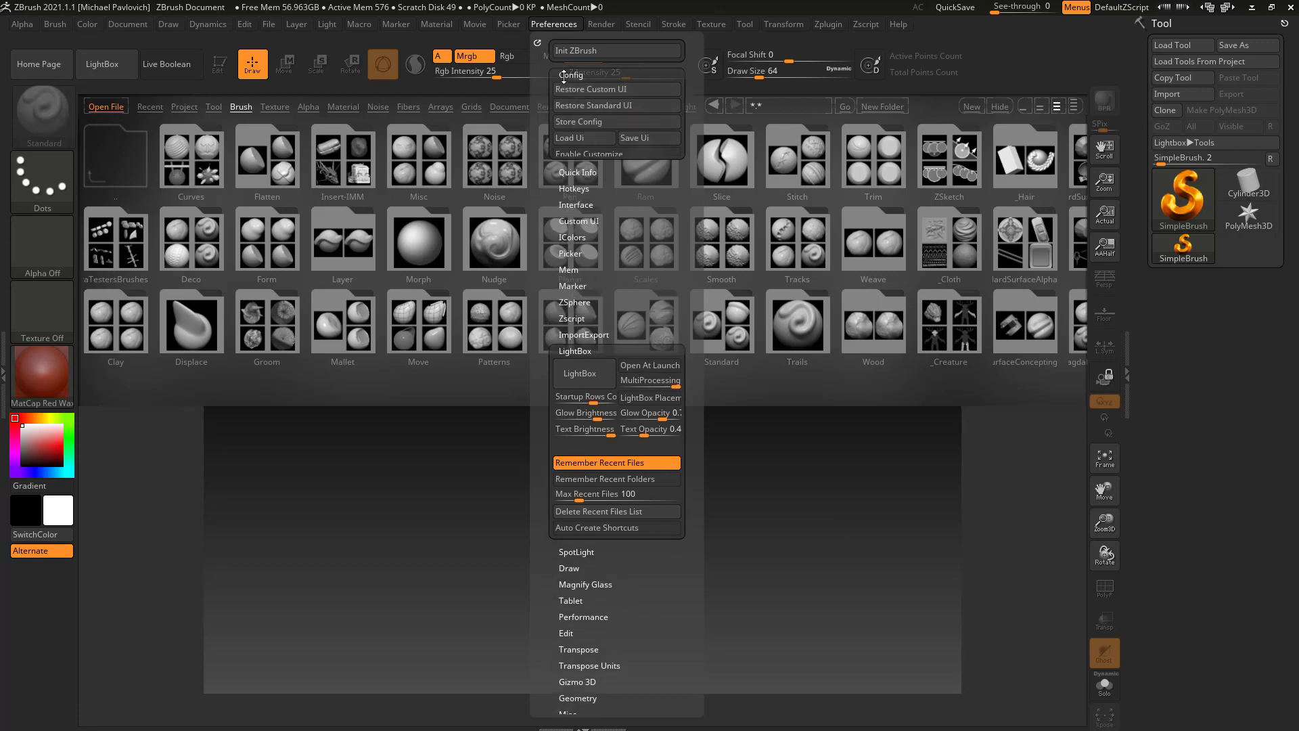
pyautogui.click(584, 124)
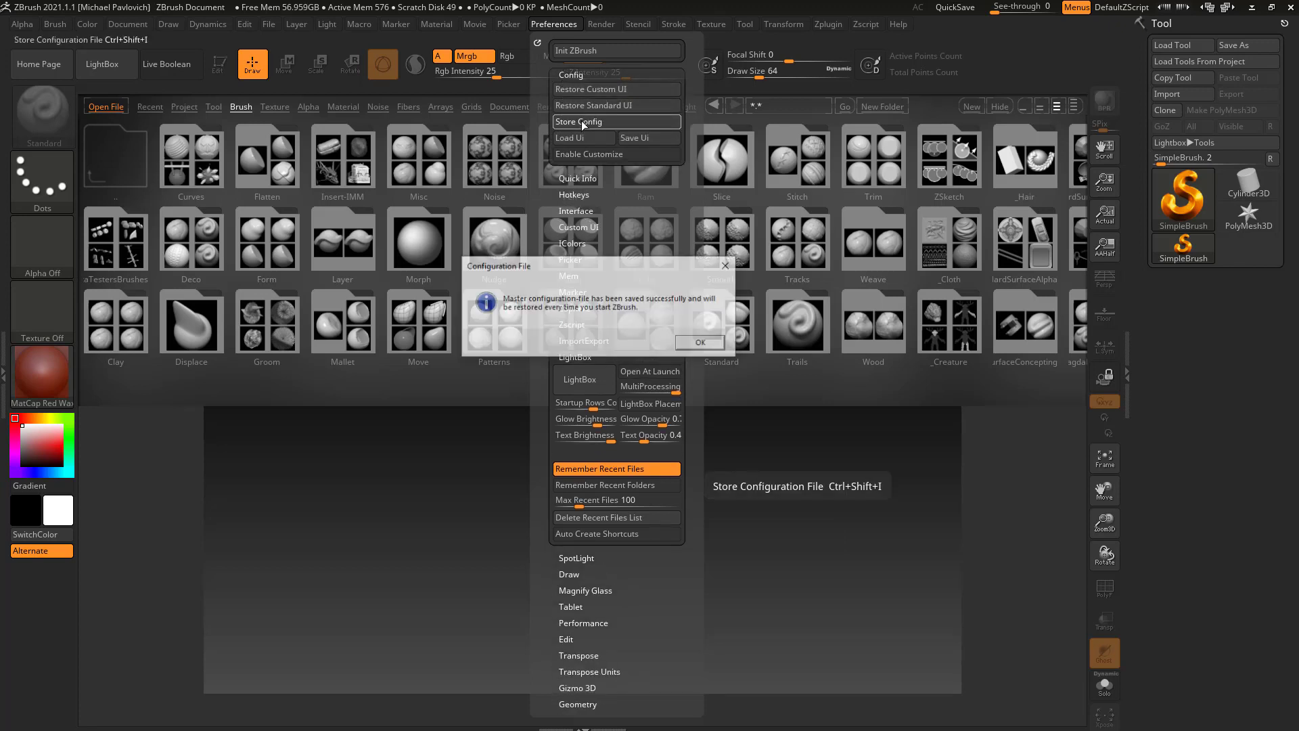
pyautogui.click(693, 345)
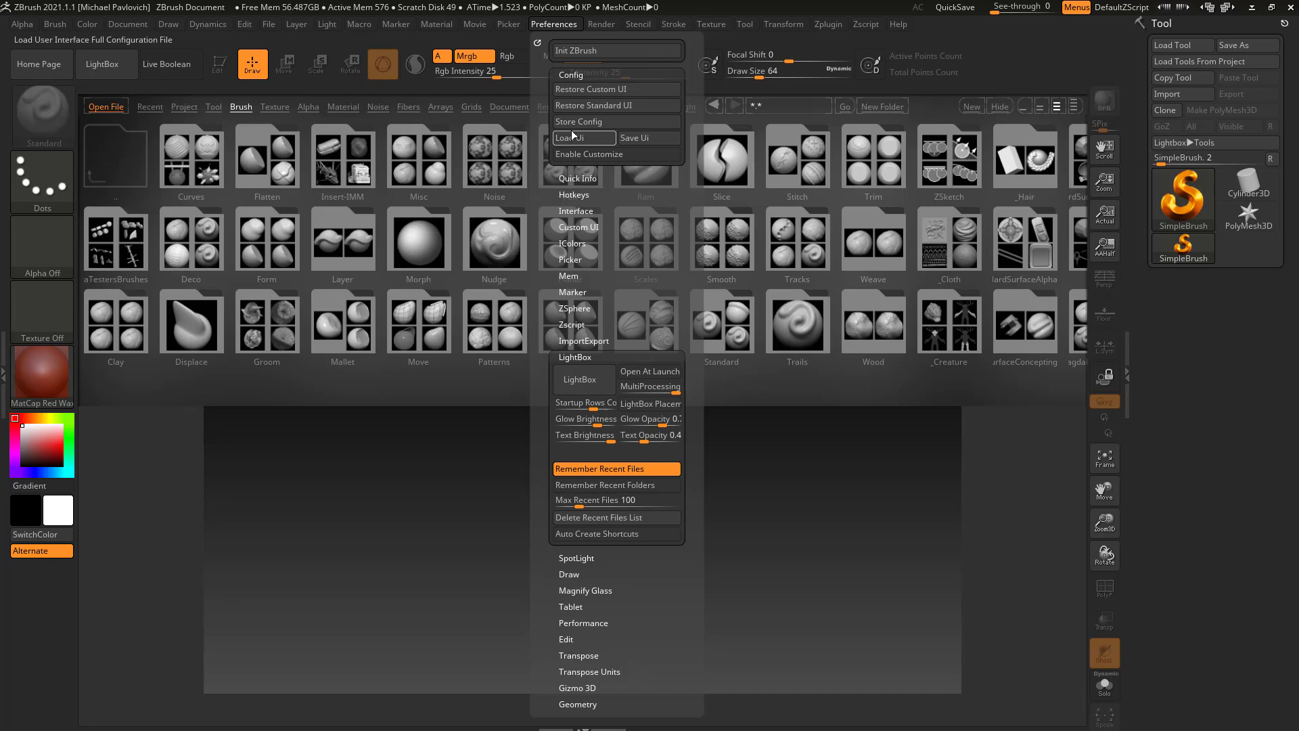
# Close the Preferences menu so only the LightBox Brush tab shows.
pyautogui.click(596, 122)
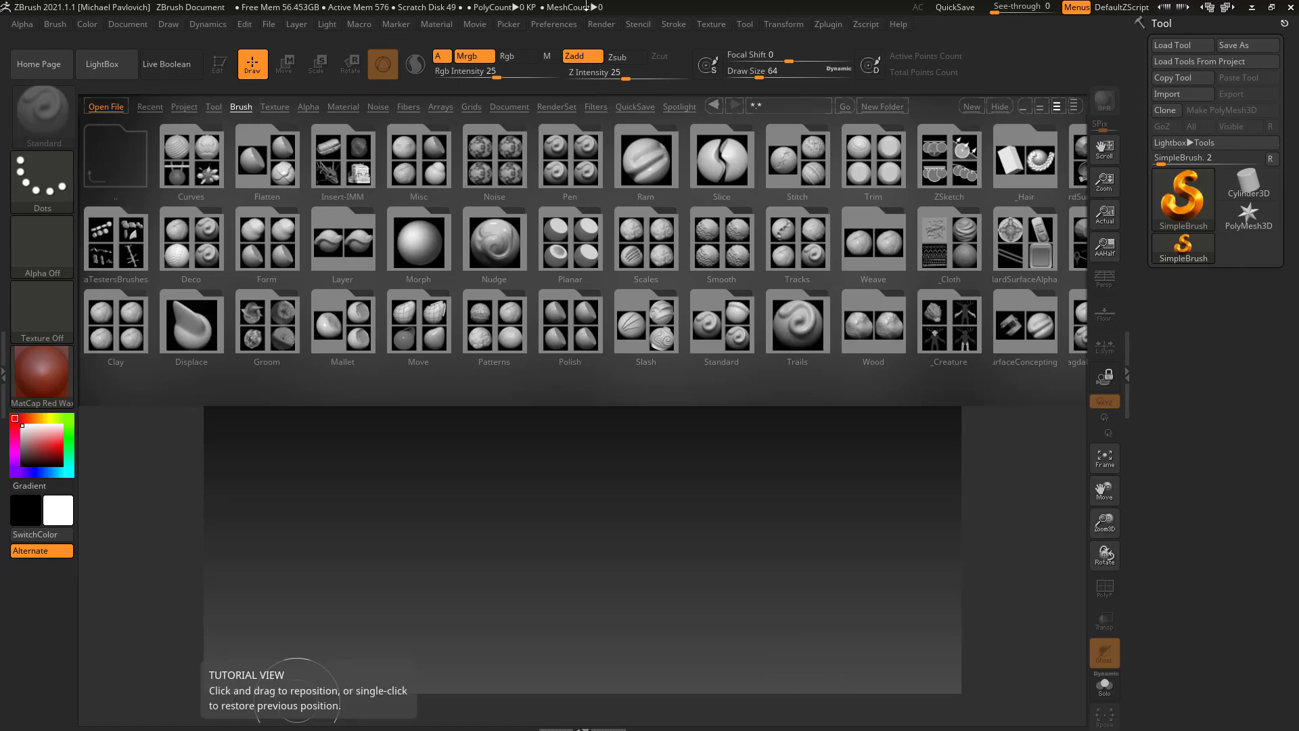
pyautogui.click(554, 23)
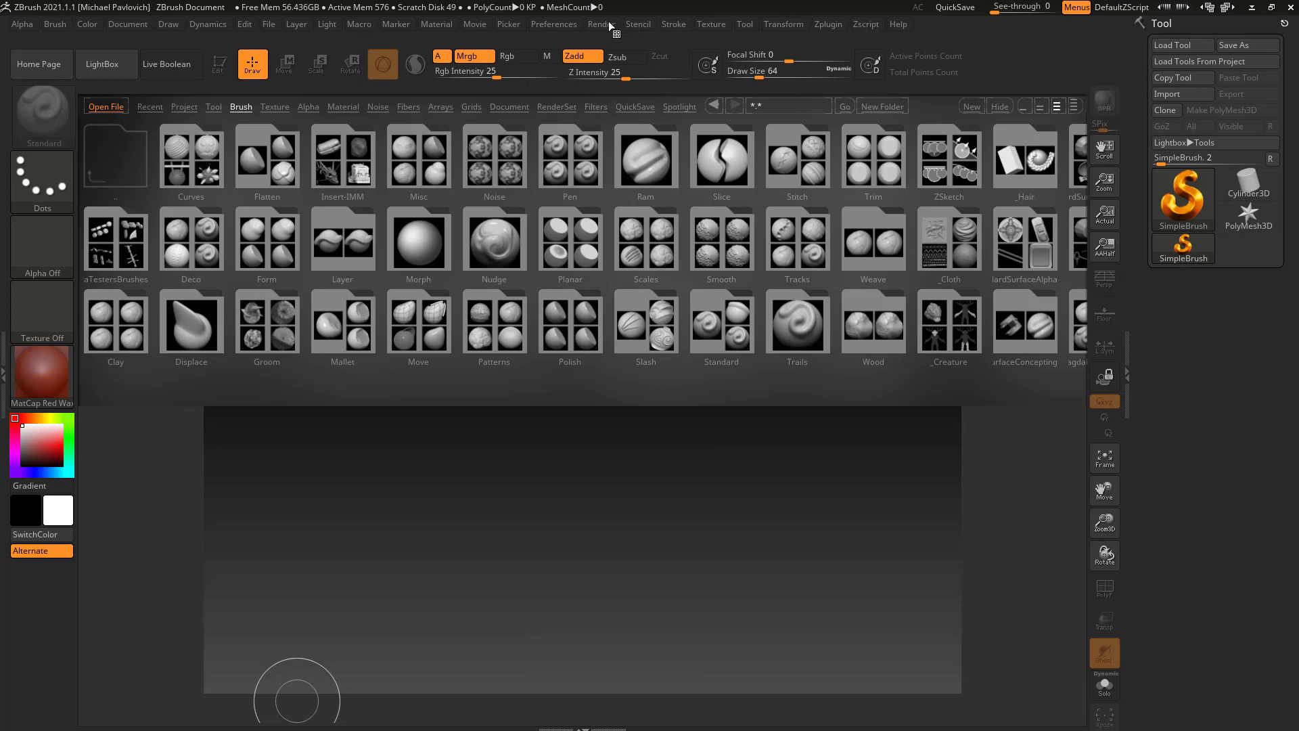
pyautogui.click(563, 24)
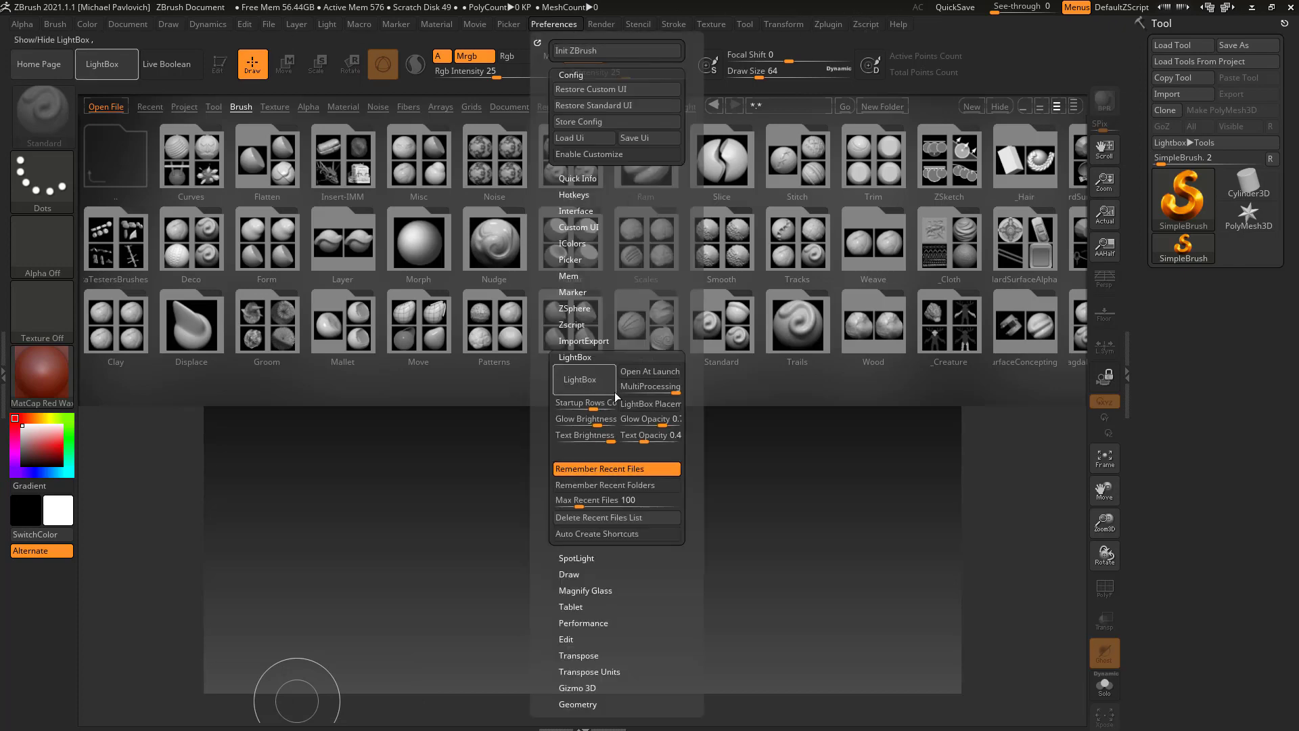
pyautogui.click(572, 356)
pyautogui.click(572, 356)
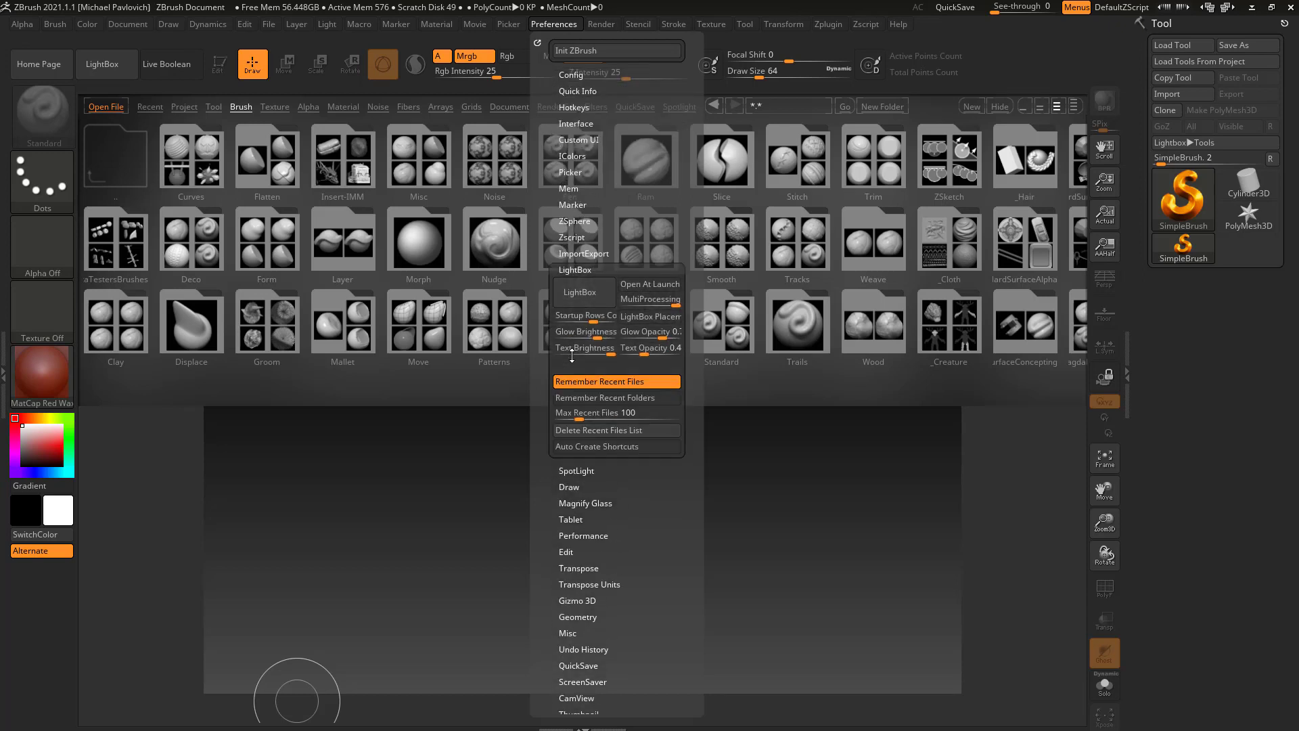
pyautogui.click(570, 205)
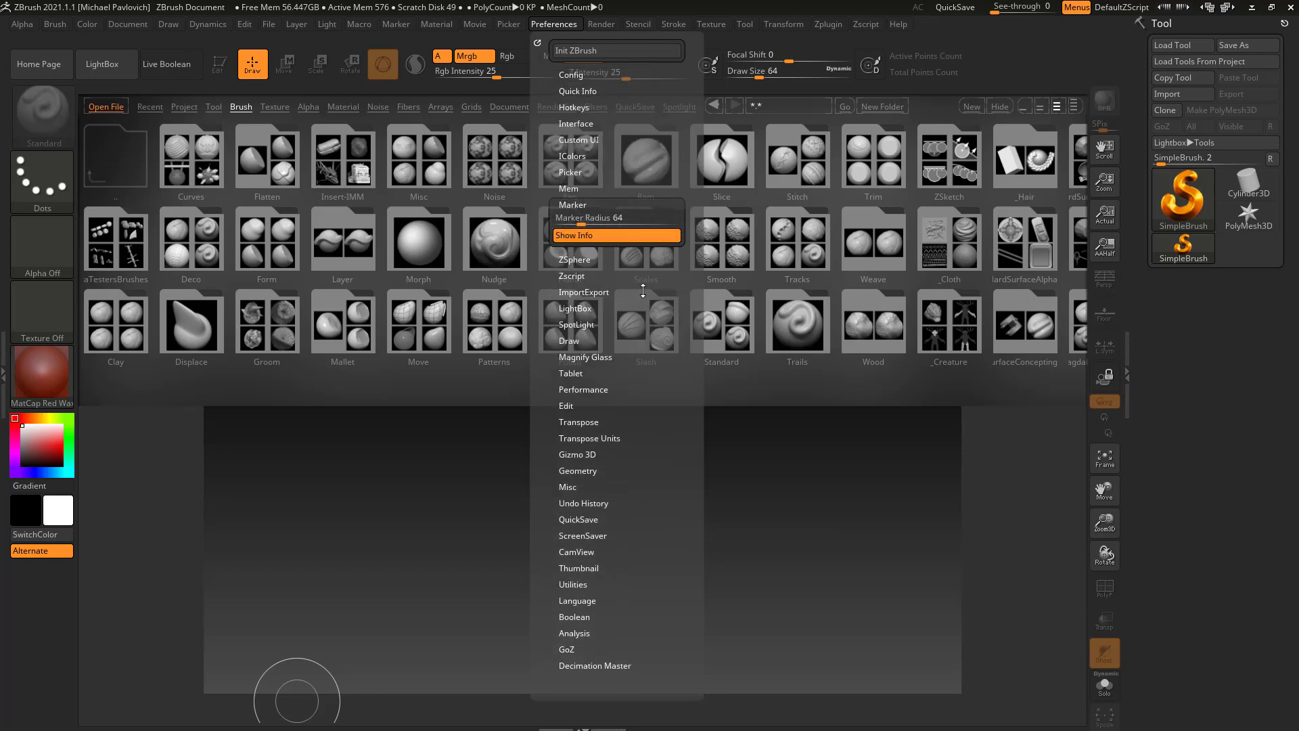
pyautogui.click(576, 295)
pyautogui.click(572, 155)
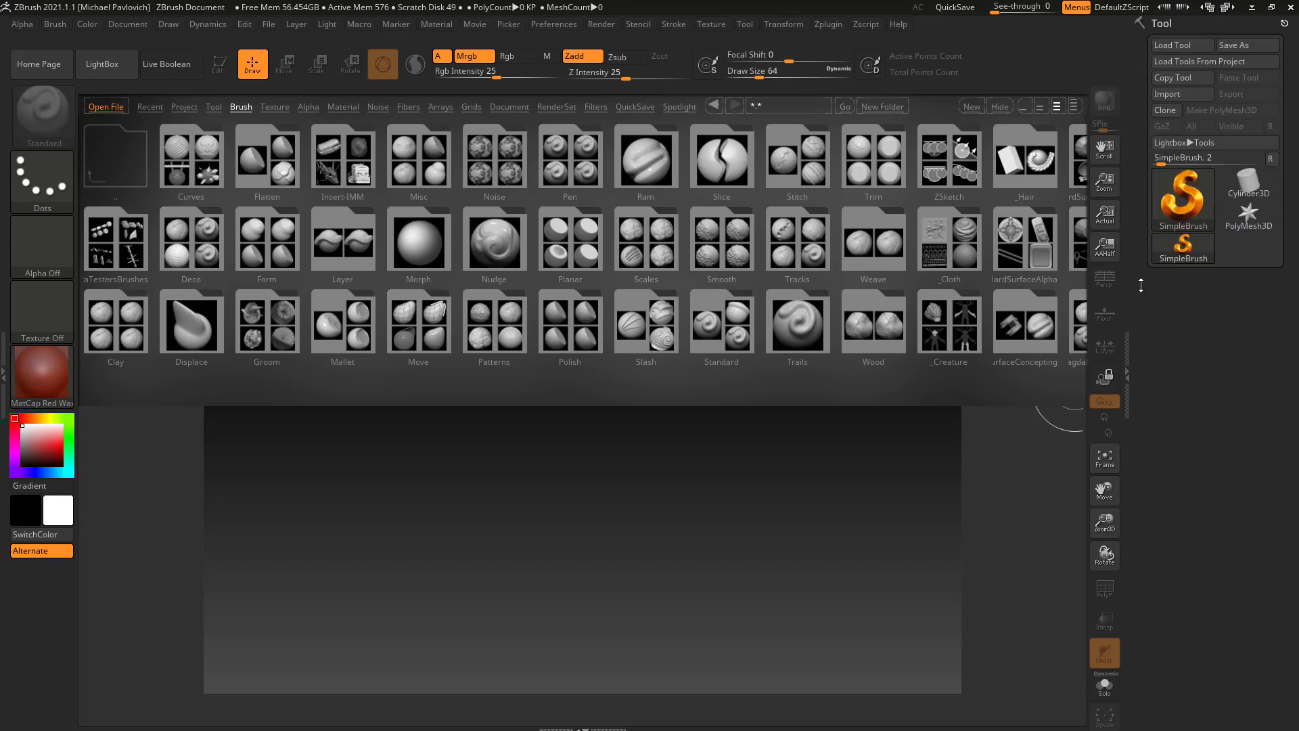
pyautogui.click(554, 23)
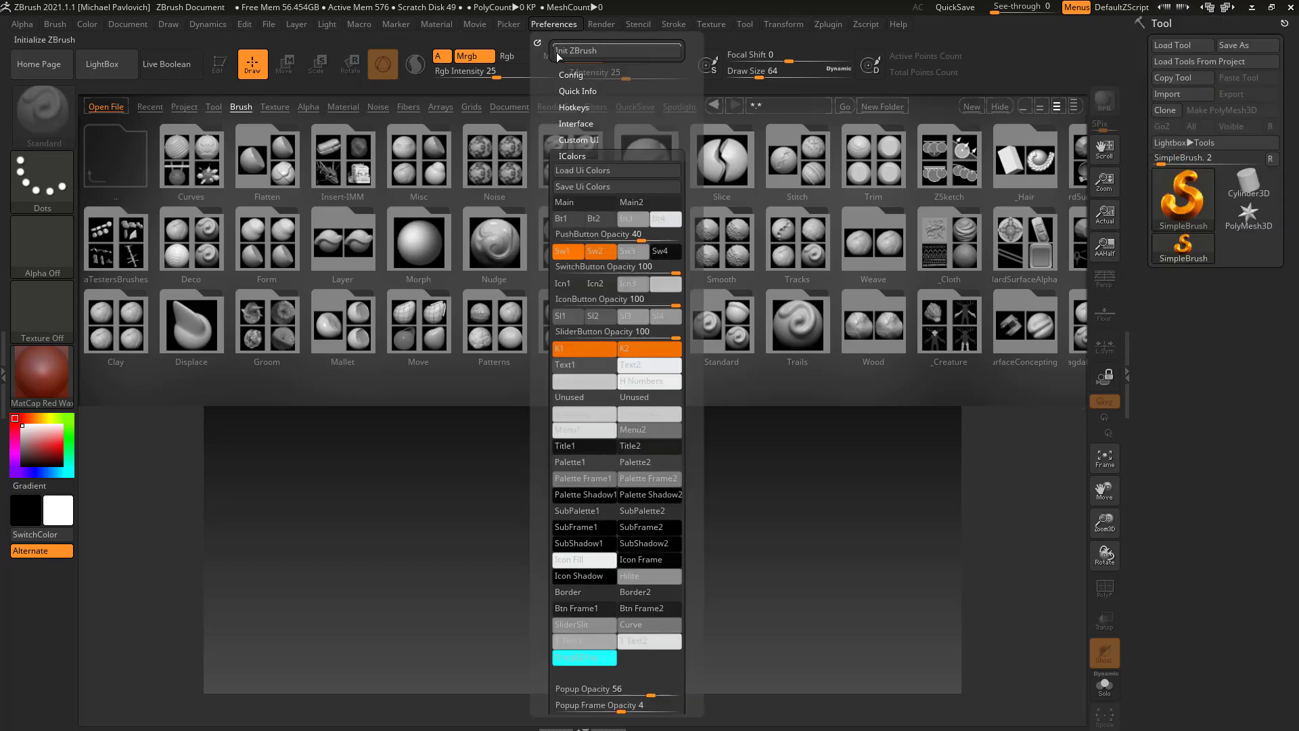
pyautogui.scroll(-10, 562, 360)
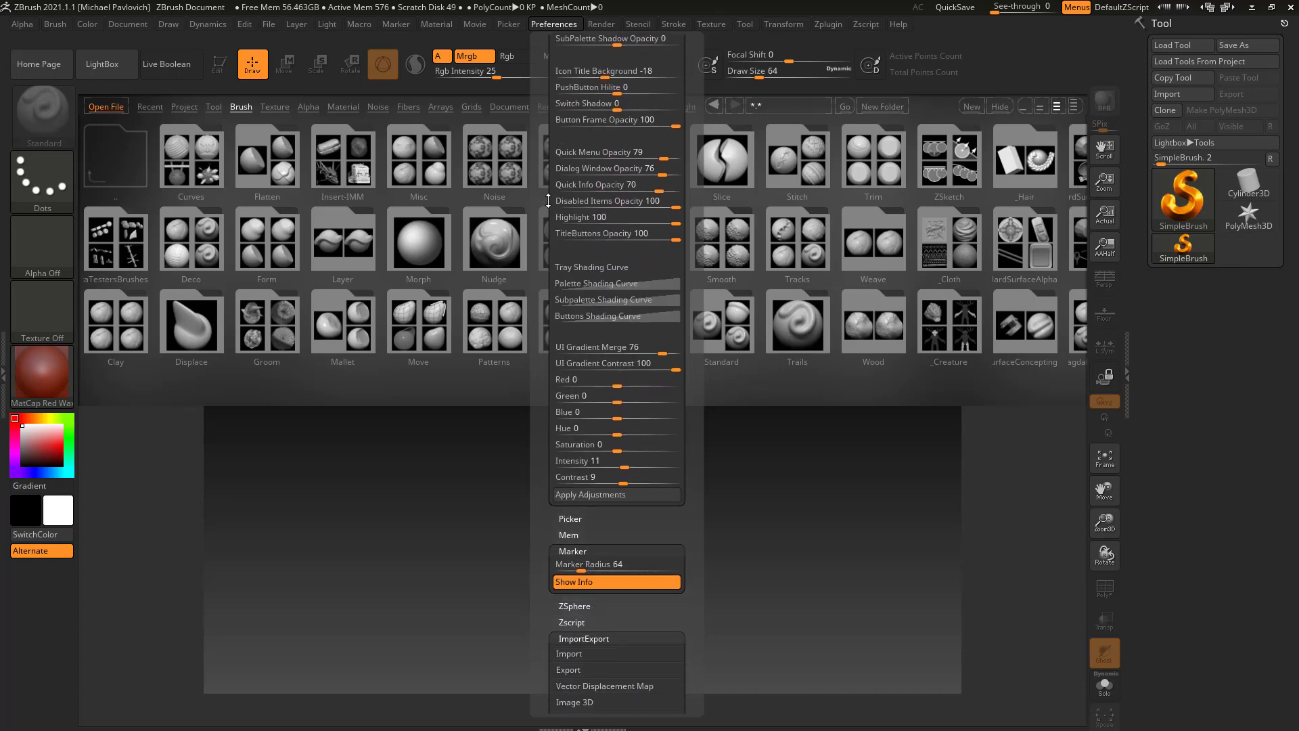
pyautogui.scroll(10, 552, 250)
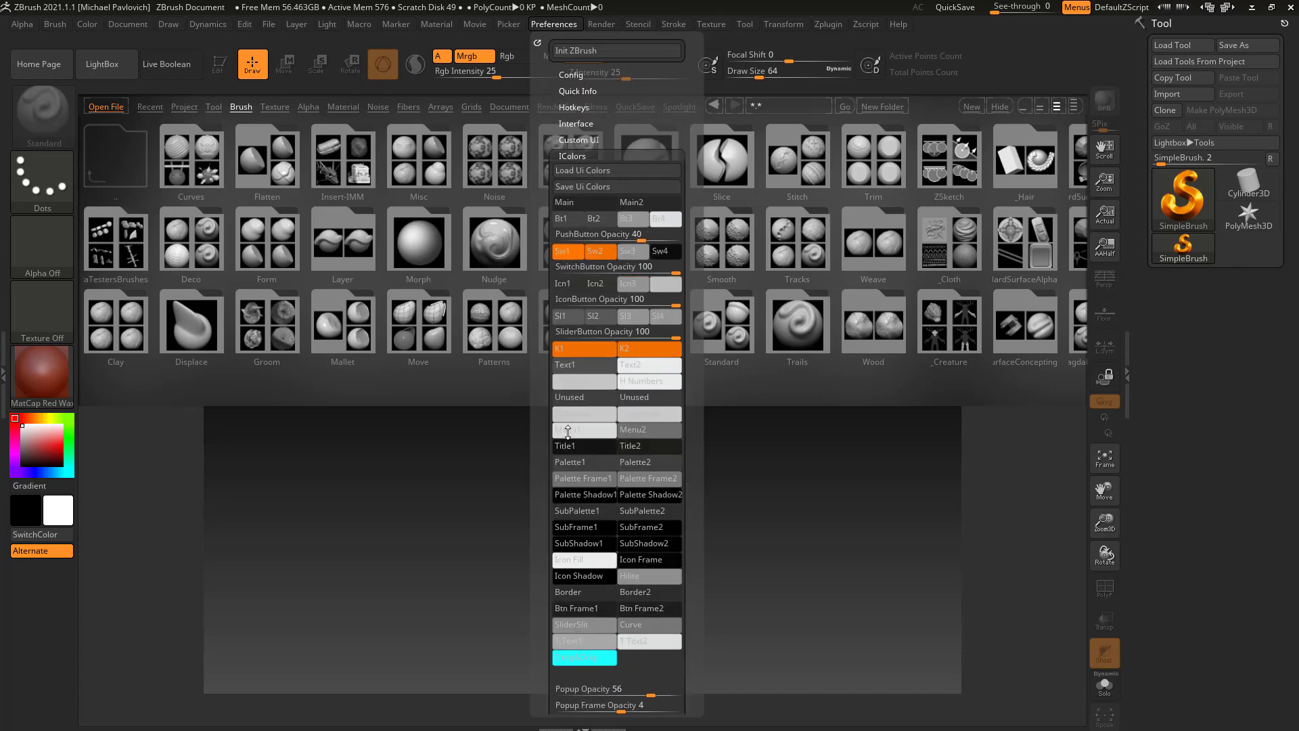
pyautogui.click(595, 158)
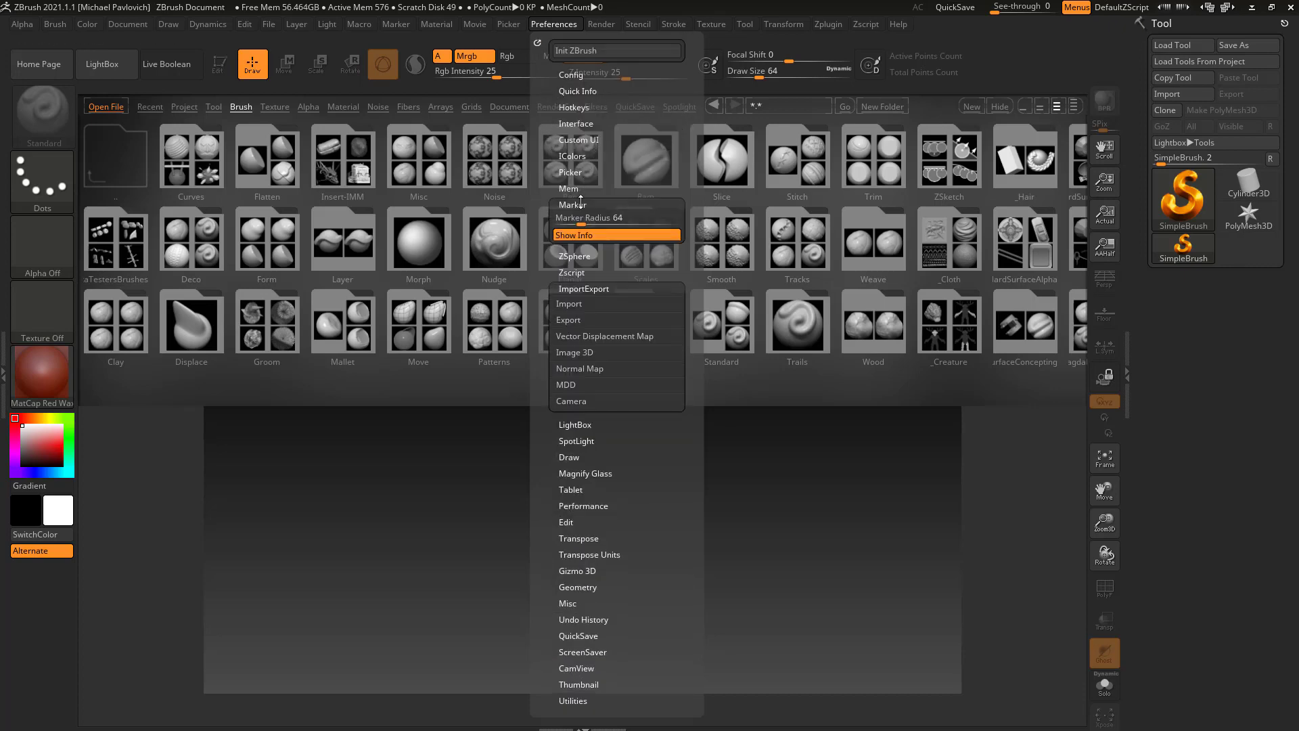
pyautogui.click(578, 205)
pyautogui.click(577, 252)
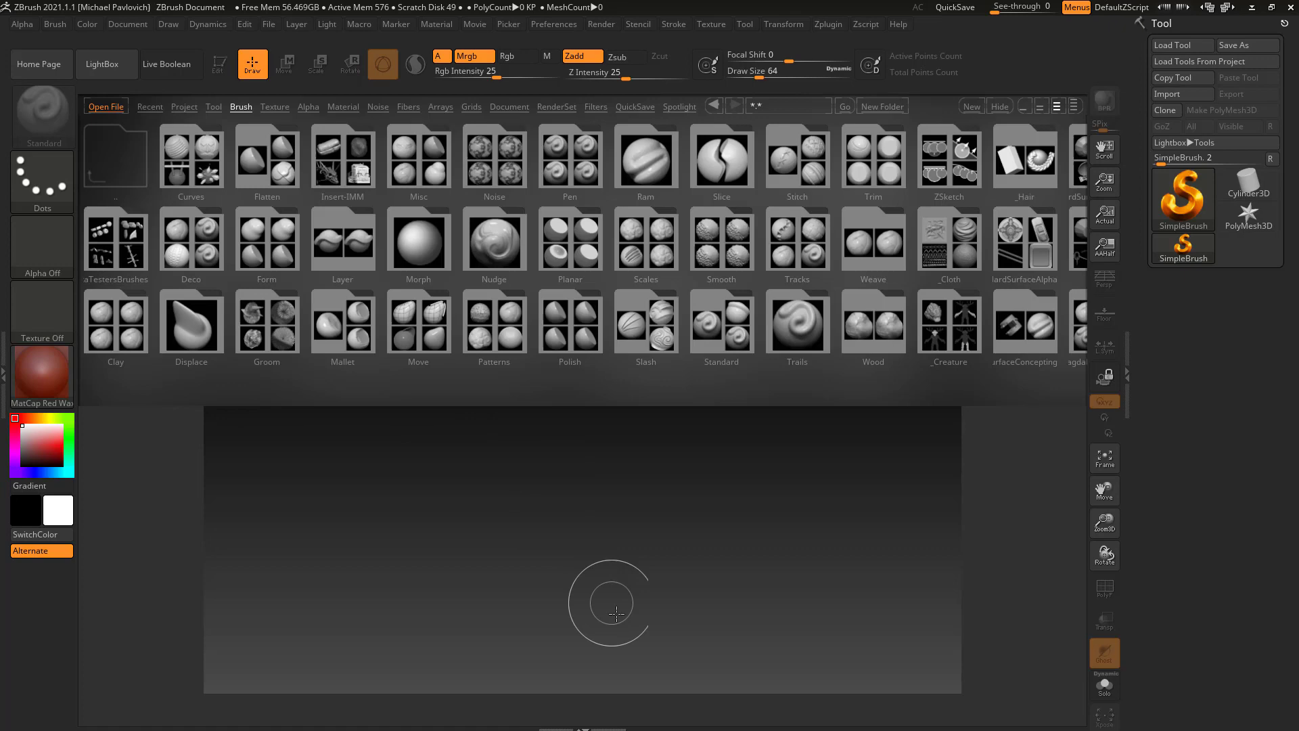
# Load Dog.ZTL from the LightBox Tool tab and drag it onto the canvas centre.
pyautogui.press(',')
pyautogui.press(',')
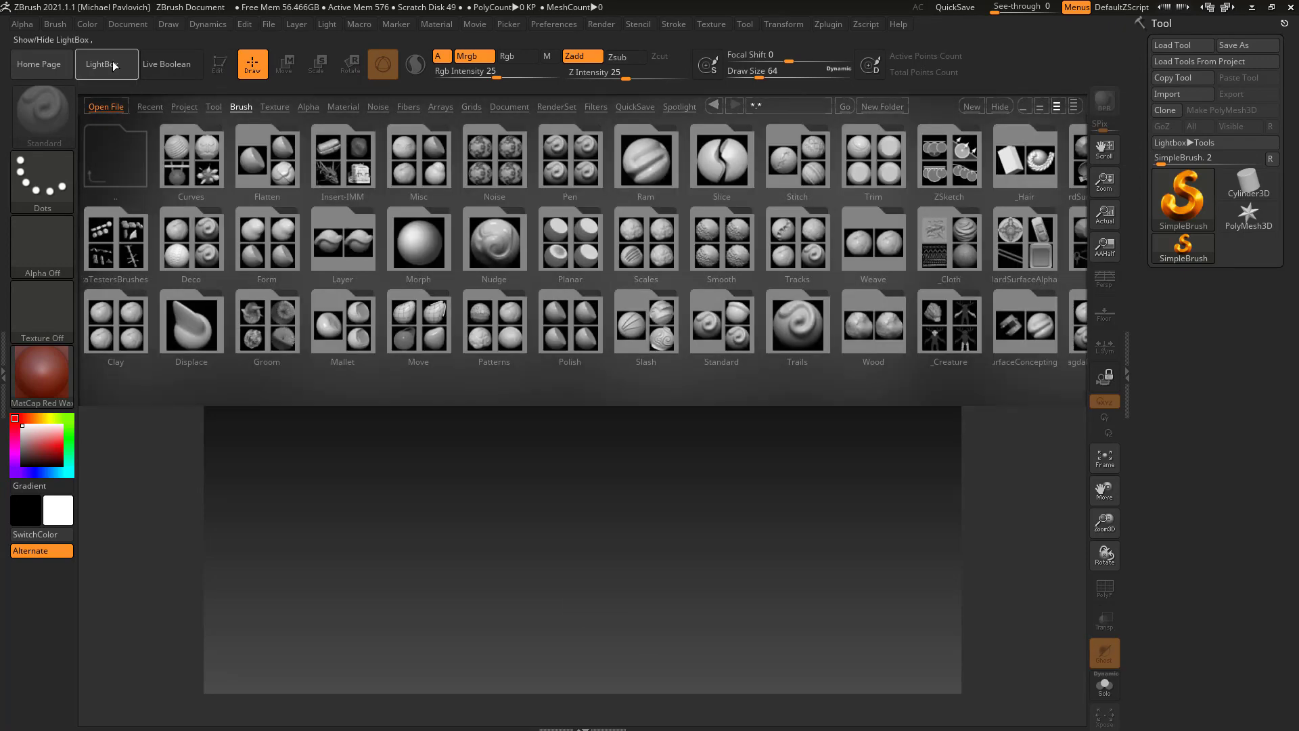
pyautogui.click(213, 107)
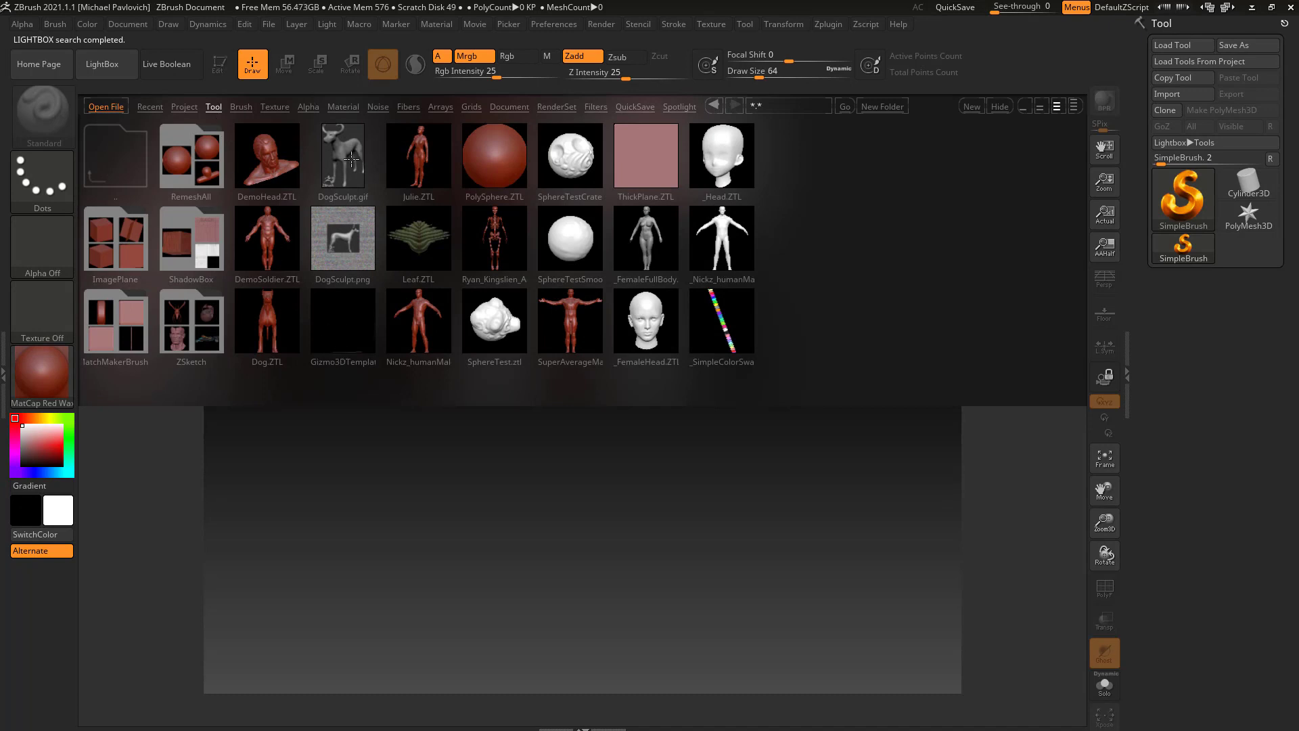
pyautogui.doubleClick(273, 317)
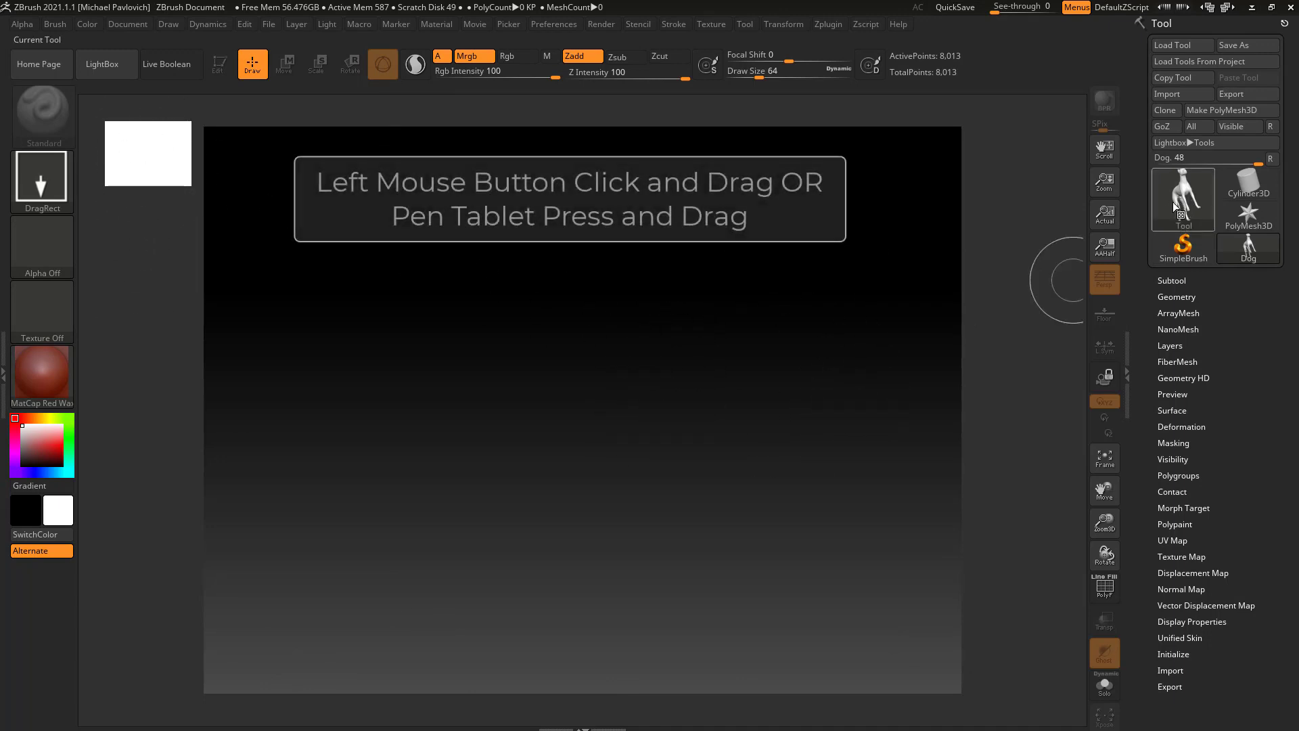
pyautogui.moveTo(583, 396); pyautogui.dragTo(606, 572)
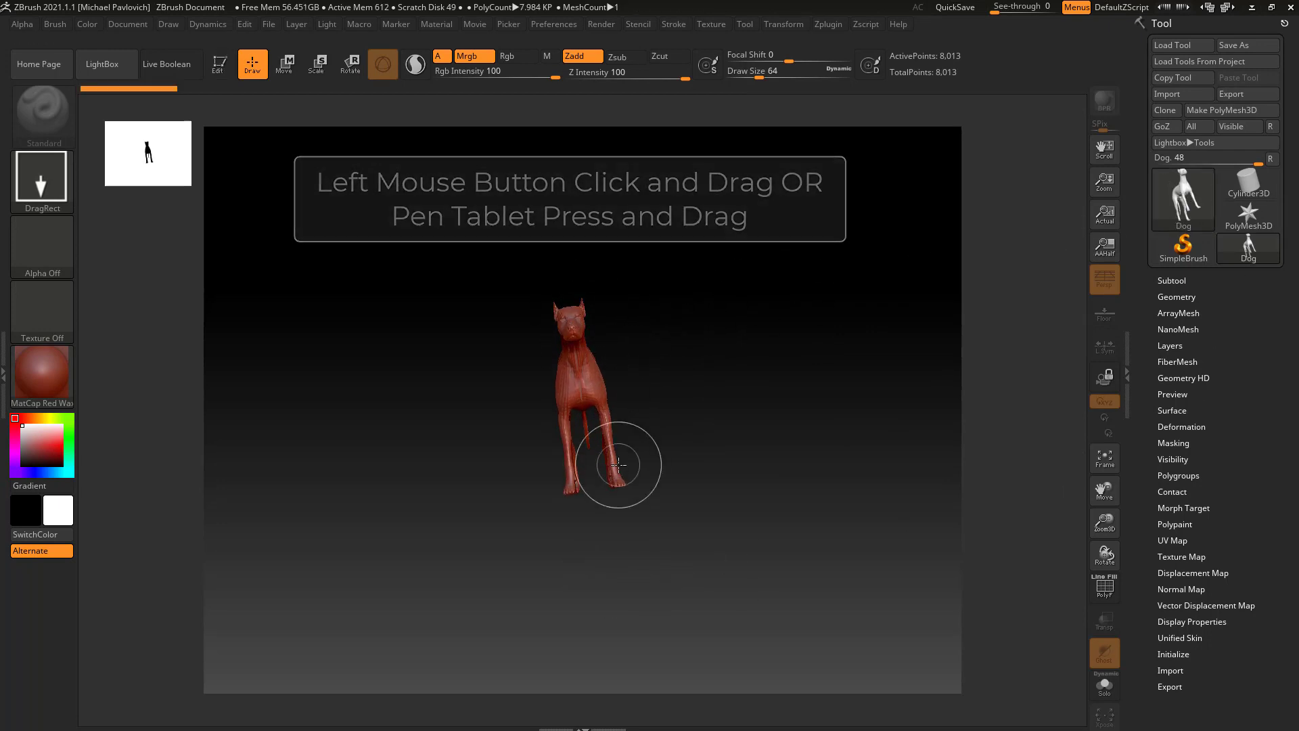
# Switch the stroke to Dots and paint a curving trail of dog geometry around the dog.
pyautogui.click(40, 181)
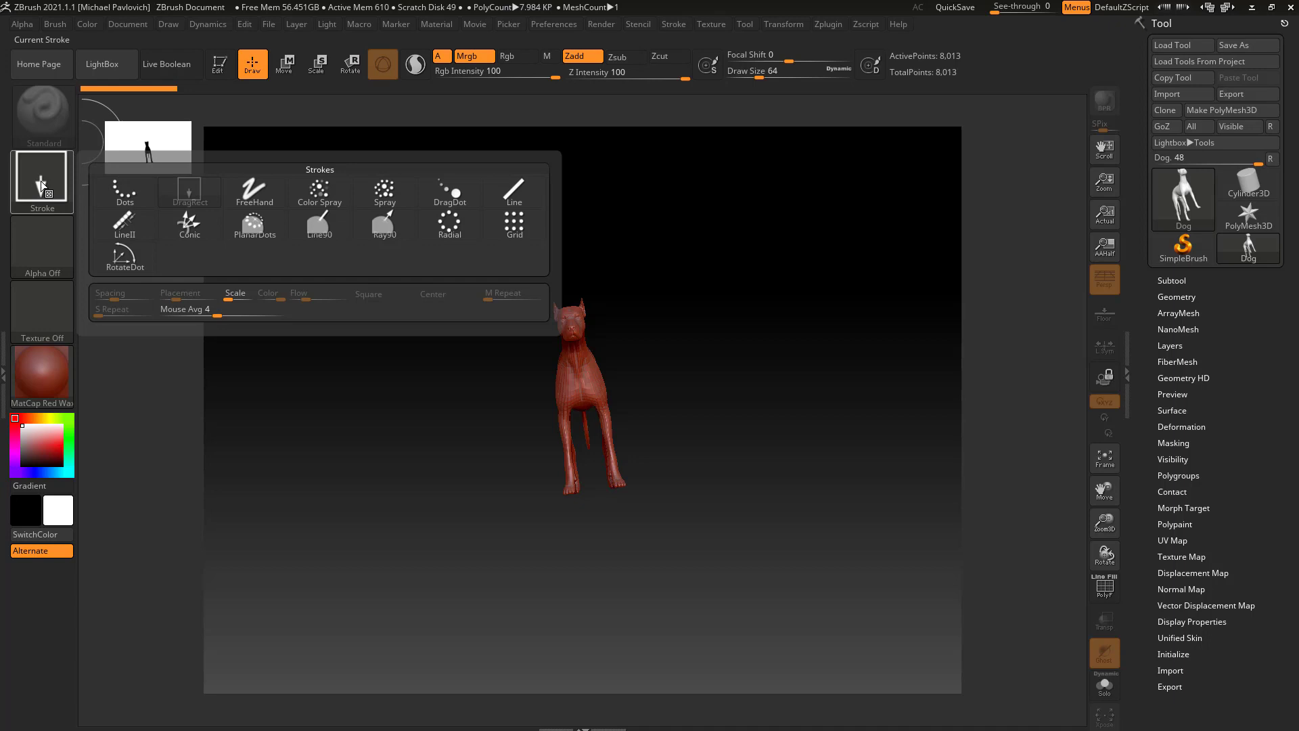
pyautogui.click(126, 196)
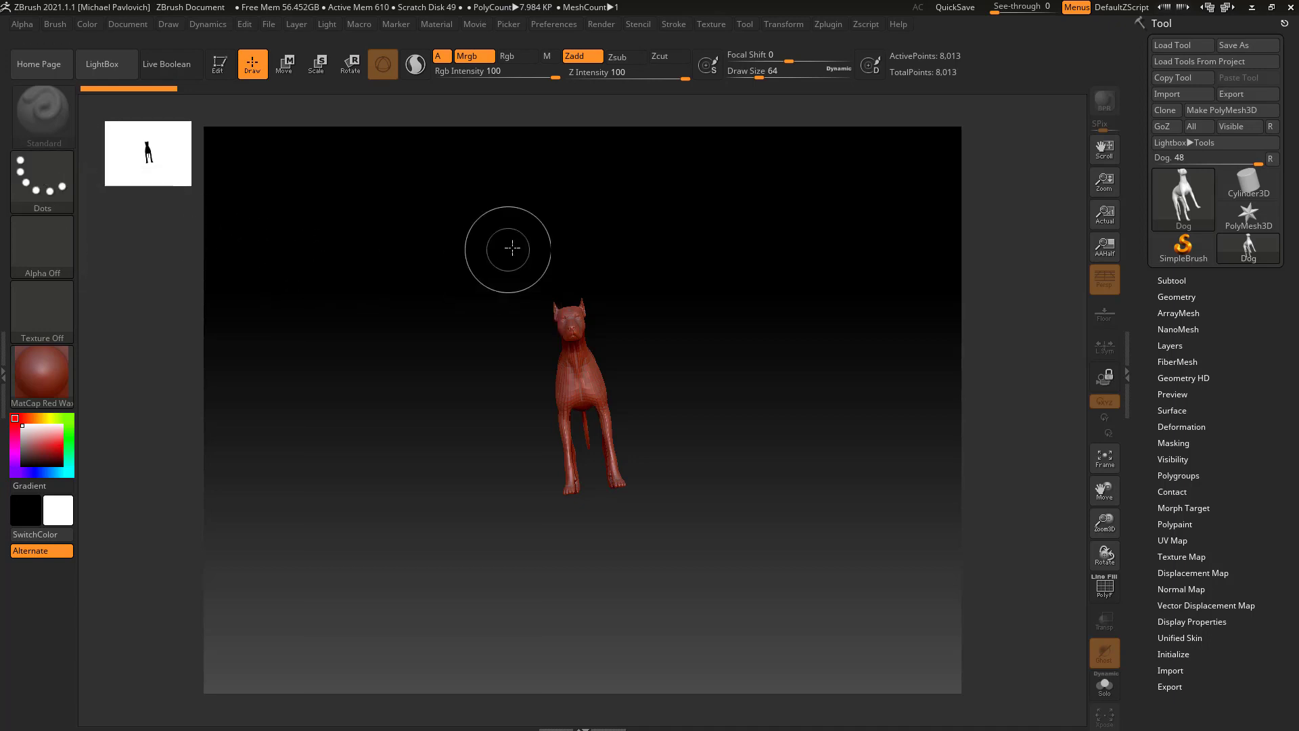
pyautogui.moveTo(511, 246)
pyautogui.mouseDown()
pyautogui.moveTo(452, 437)
pyautogui.moveTo(745, 322)
pyautogui.mouseUp()
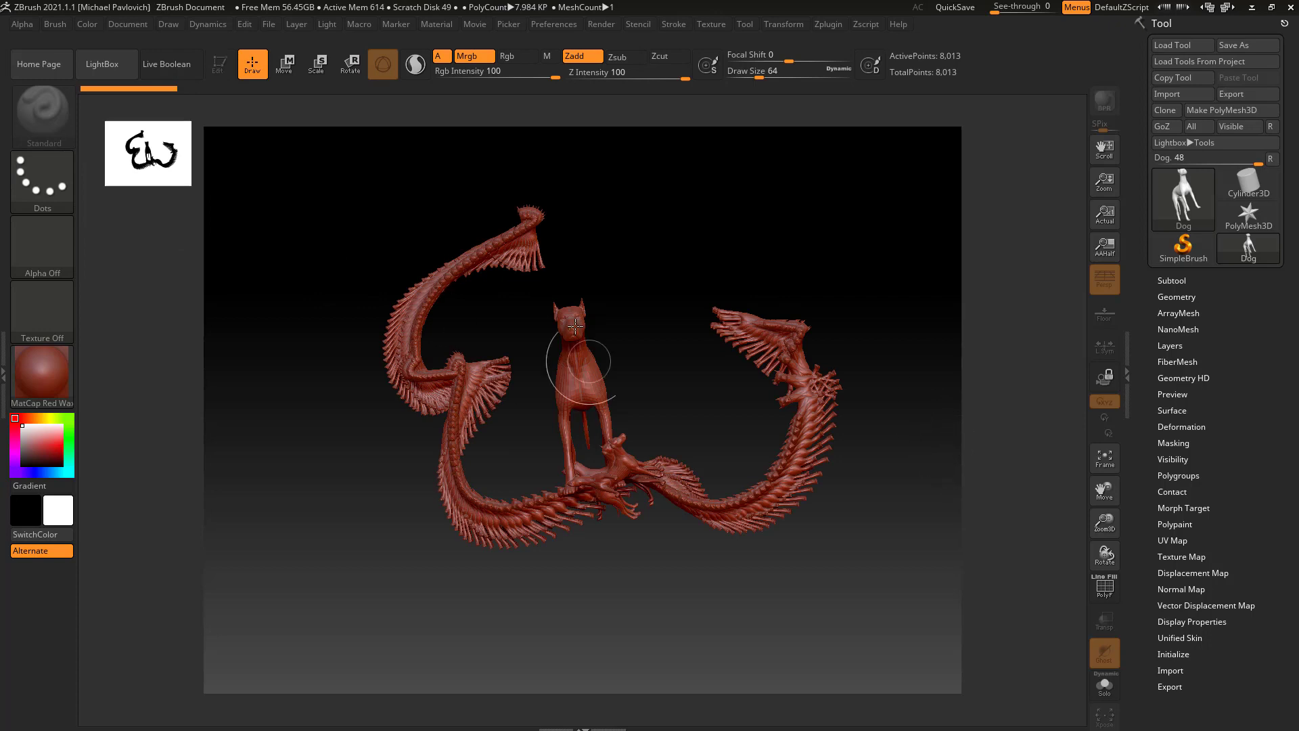
# Switch back to DragRect and stamp about nine more dogs of varied sizes across the canvas.
pyautogui.click(38, 181)
pyautogui.click(190, 189)
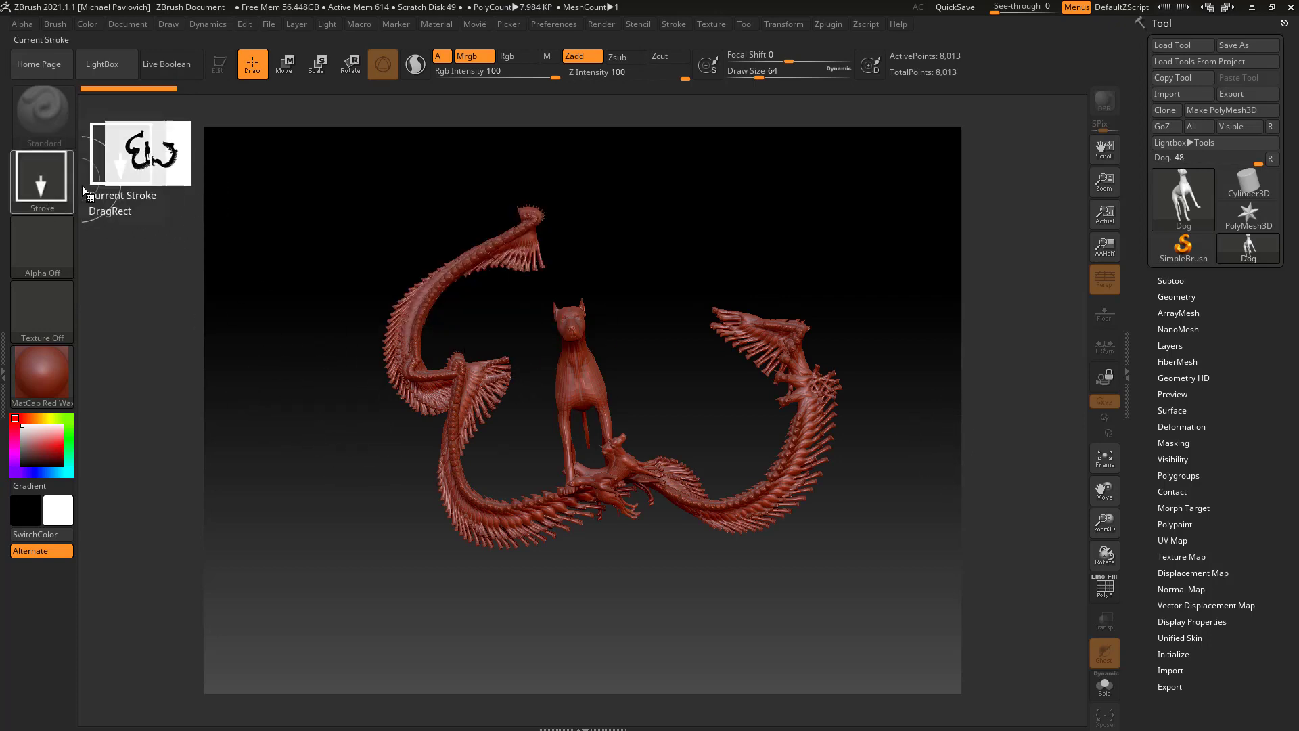
pyautogui.moveTo(331, 409); pyautogui.dragTo(355, 598)
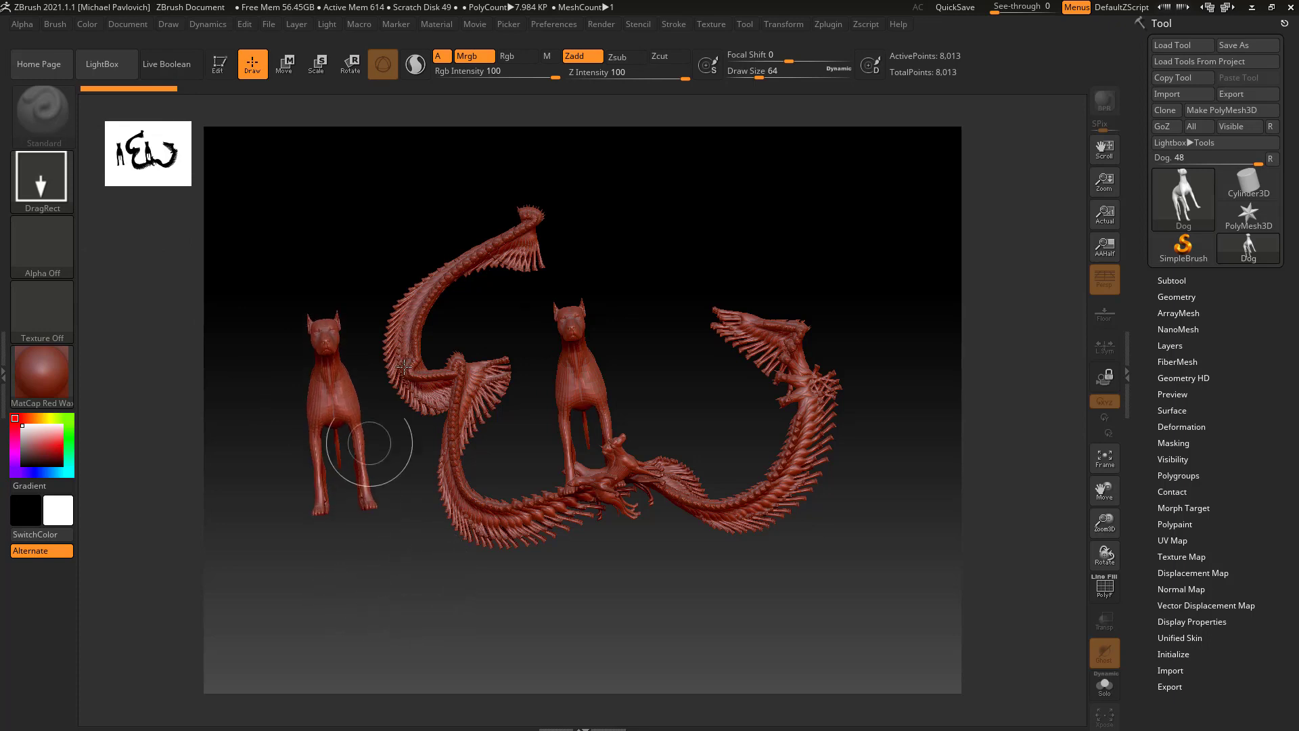
pyautogui.moveTo(531, 379); pyautogui.dragTo(538, 439)
pyautogui.moveTo(650, 386); pyautogui.dragTo(653, 437)
pyautogui.moveTo(680, 385); pyautogui.dragTo(687, 474)
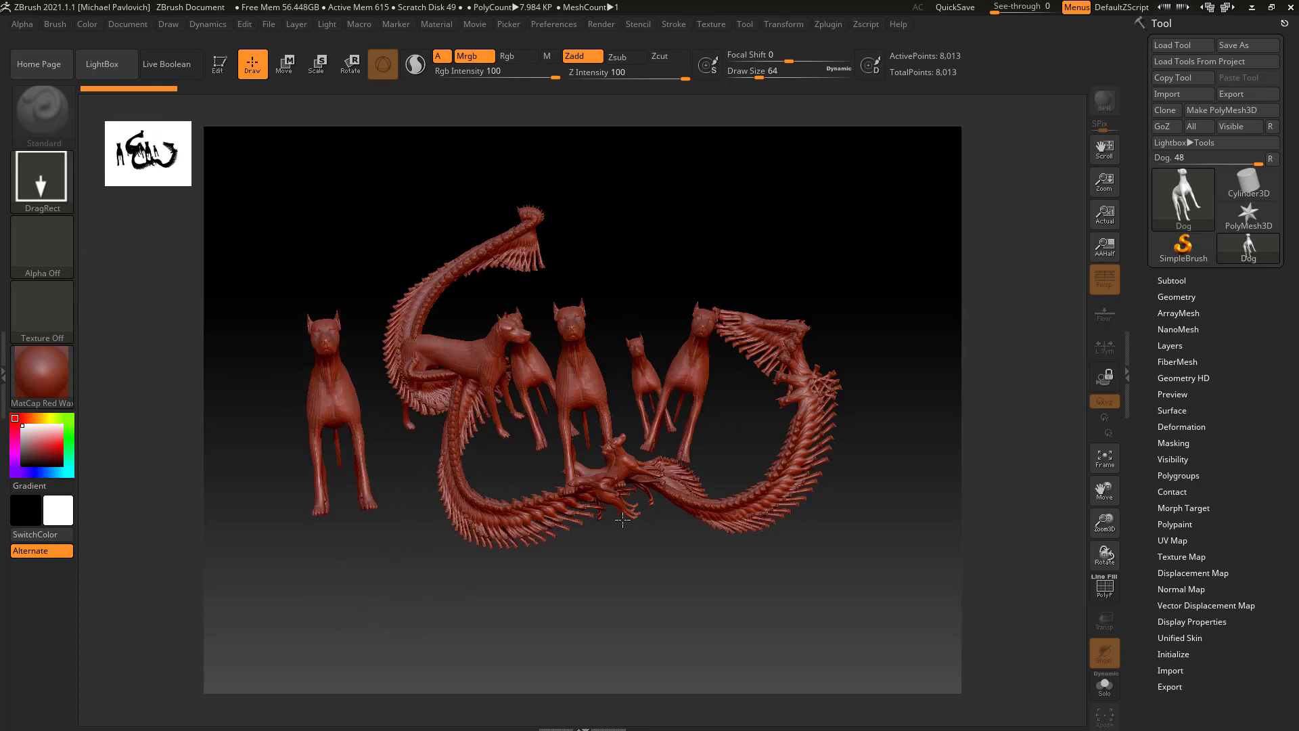
pyautogui.moveTo(559, 450); pyautogui.dragTo(561, 497)
pyautogui.moveTo(461, 416); pyautogui.dragTo(433, 467)
pyautogui.moveTo(495, 291); pyautogui.dragTo(504, 342)
pyautogui.moveTo(588, 298); pyautogui.dragTo(595, 345)
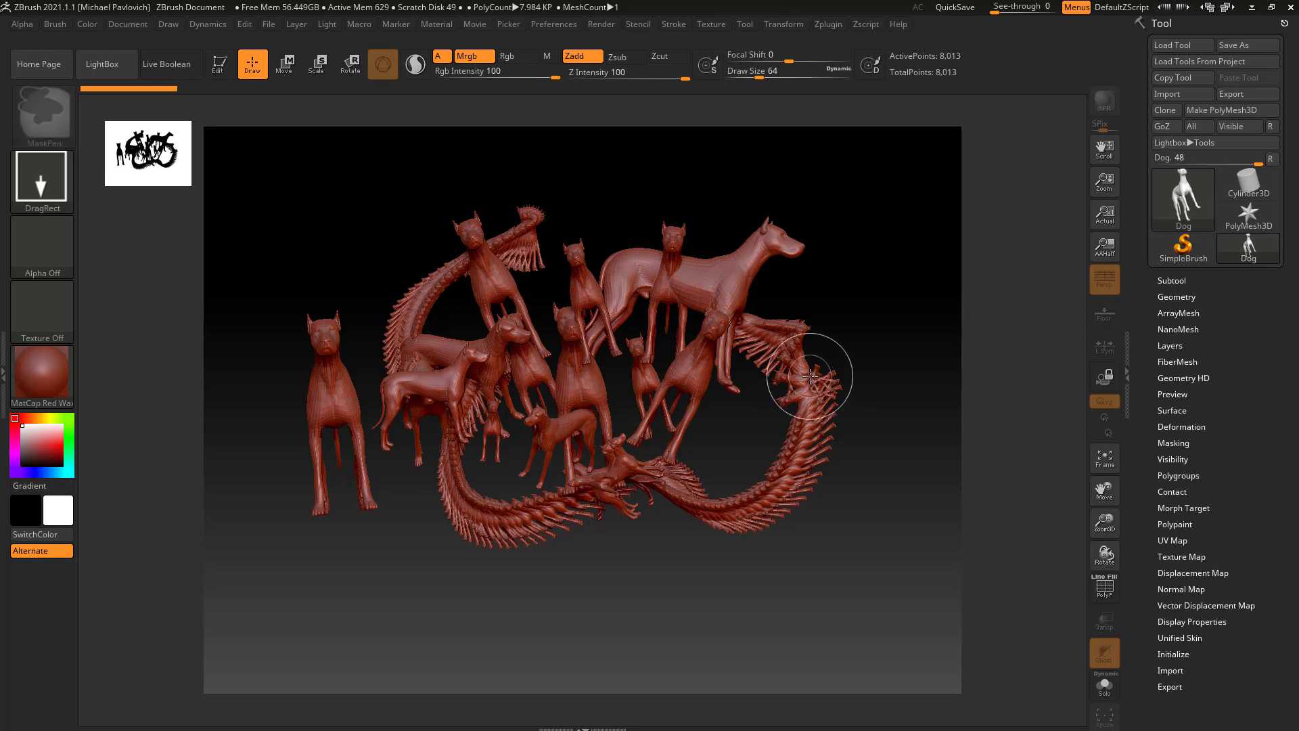
# Clear the canvas with Ctrl+N and draw one Dog in its centre.
pyautogui.hotkey('ctrl', 'n')
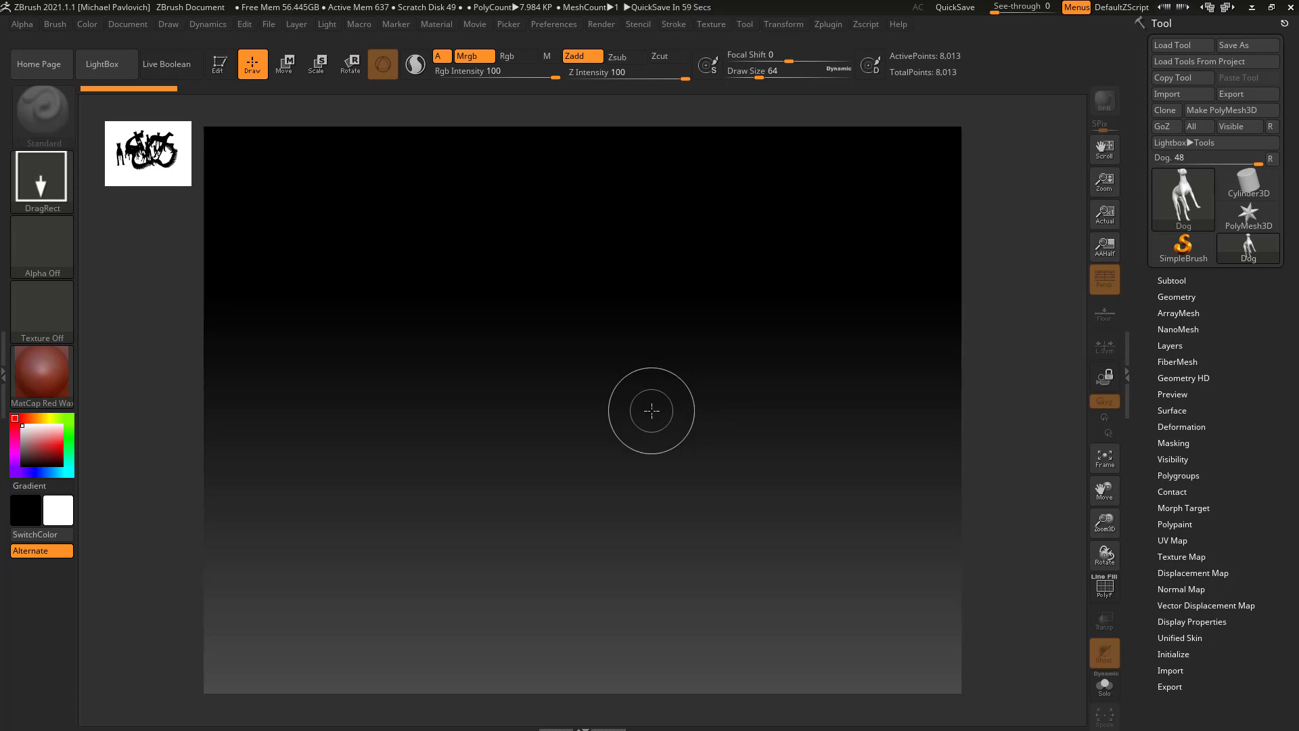
pyautogui.moveTo(521, 362); pyautogui.dragTo(561, 591)
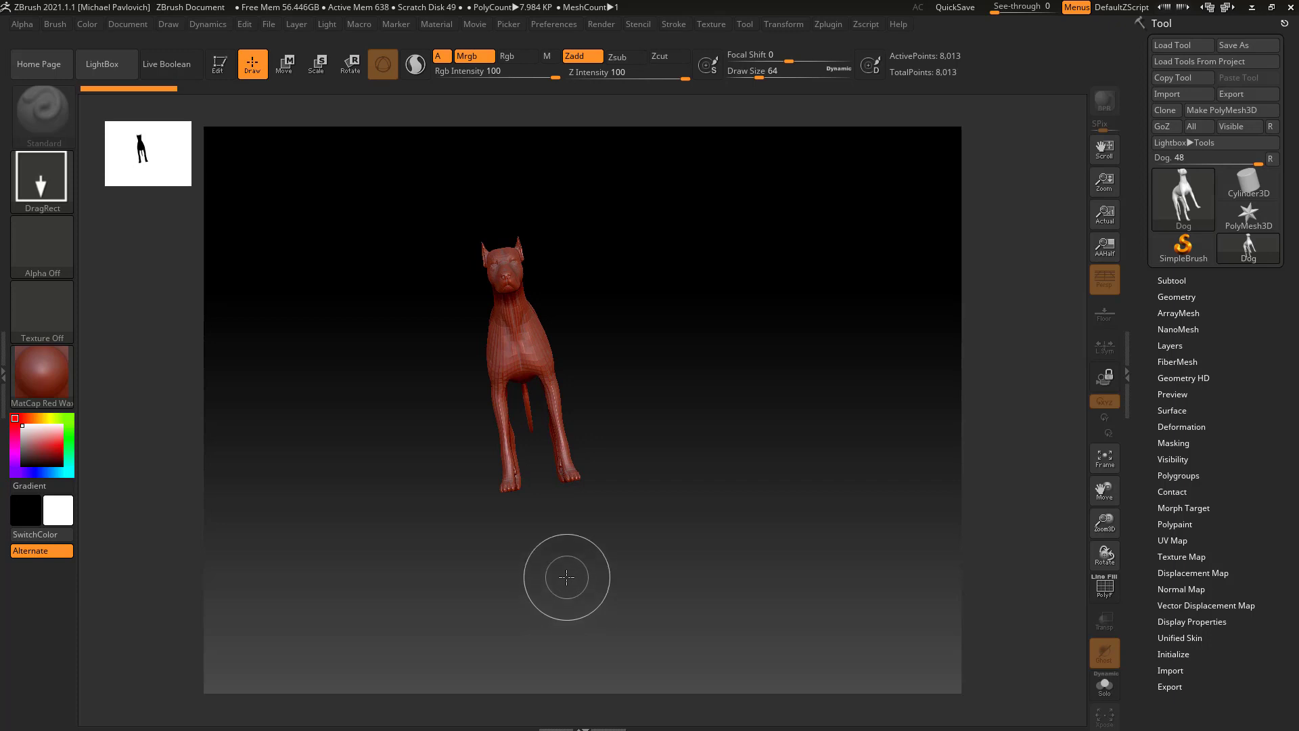
# Put the Dog into Edit mode and sculpt strokes down its neck and chest.
pyautogui.click(220, 69)
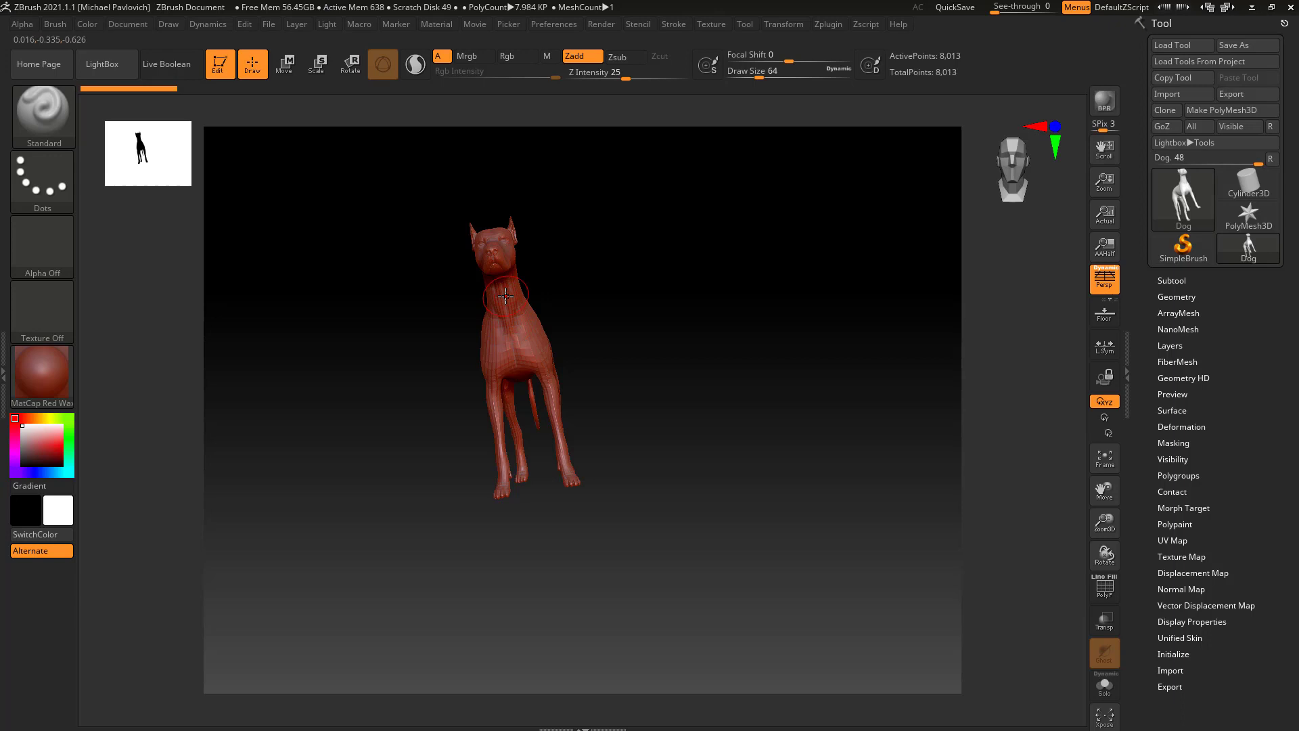
pyautogui.moveTo(506, 296)
pyautogui.mouseDown()
pyautogui.moveTo(542, 365)
pyautogui.moveTo(473, 318)
pyautogui.mouseUp()
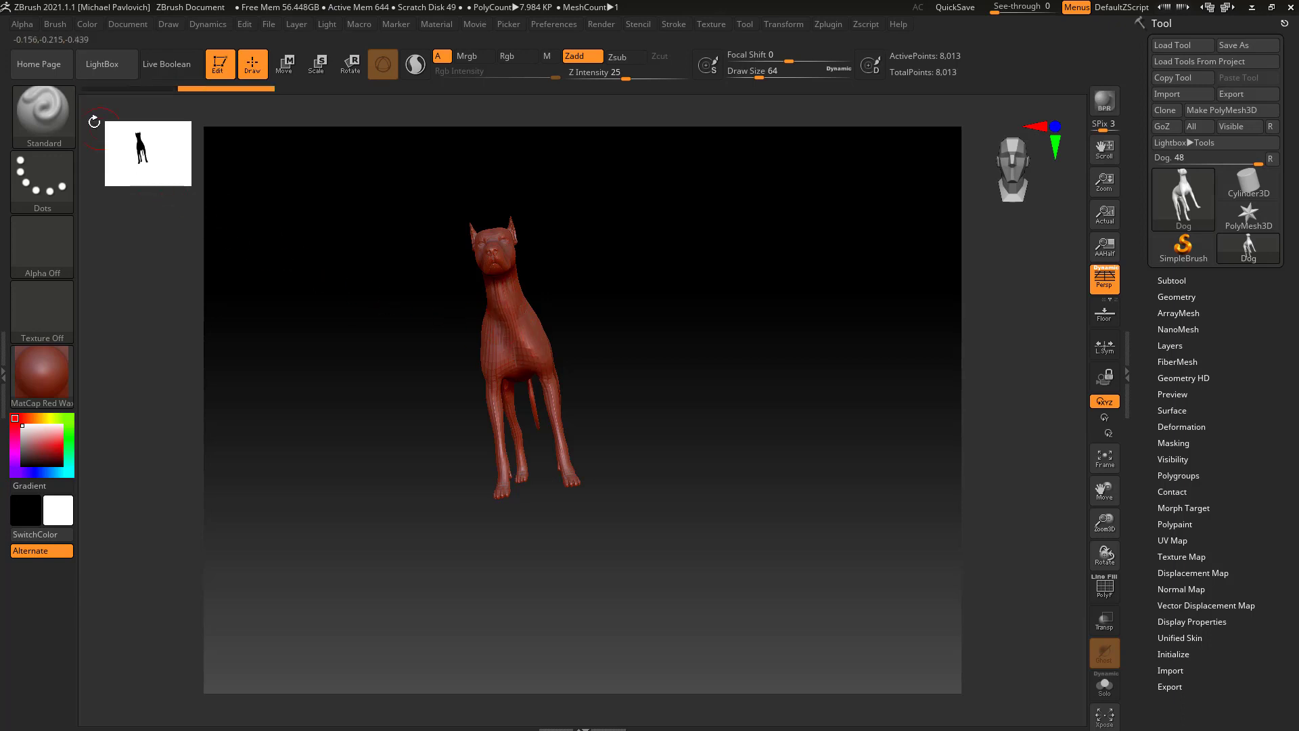
pyautogui.moveTo(562, 336)
pyautogui.mouseDown()
pyautogui.moveTo(501, 358)
pyautogui.moveTo(487, 334)
pyautogui.moveTo(493, 237)
pyautogui.moveTo(506, 349)
pyautogui.mouseUp()
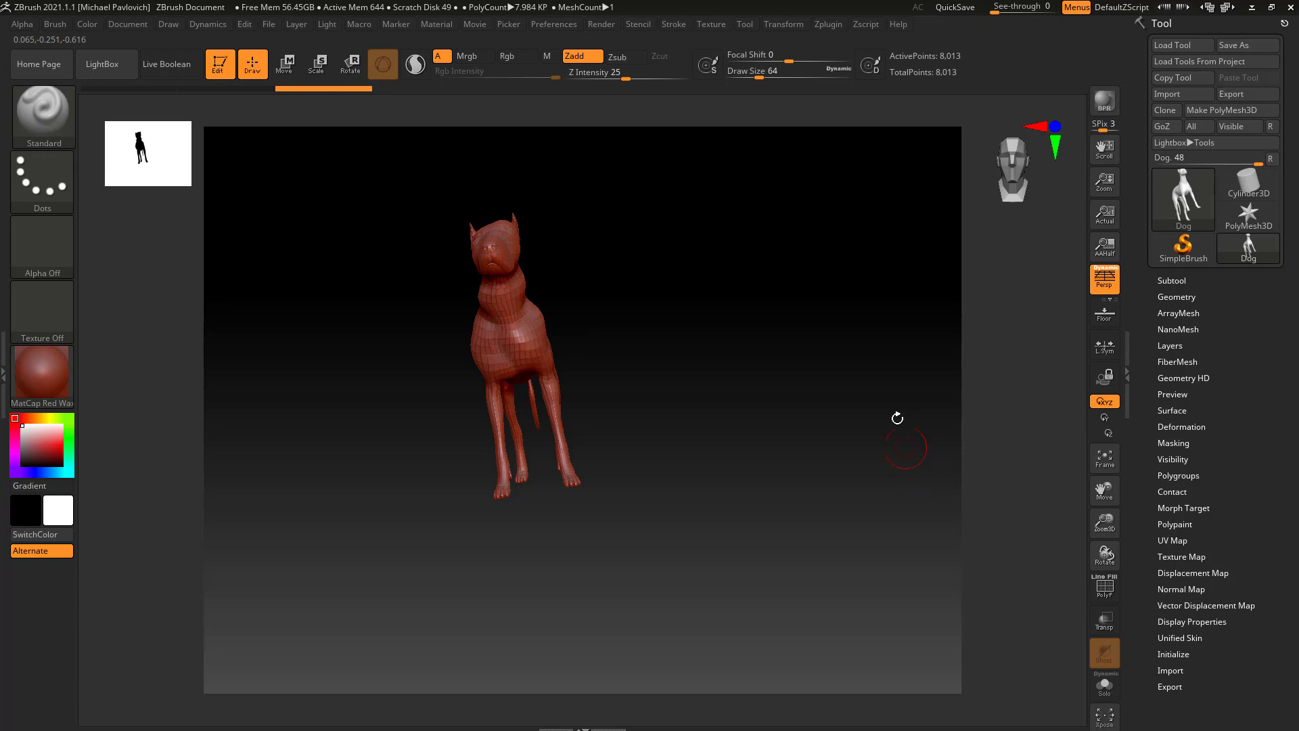
# Rotate the Dog through side and rear views to a right-side profile.
pyautogui.moveTo(708, 197); pyautogui.dragTo(678, 211)
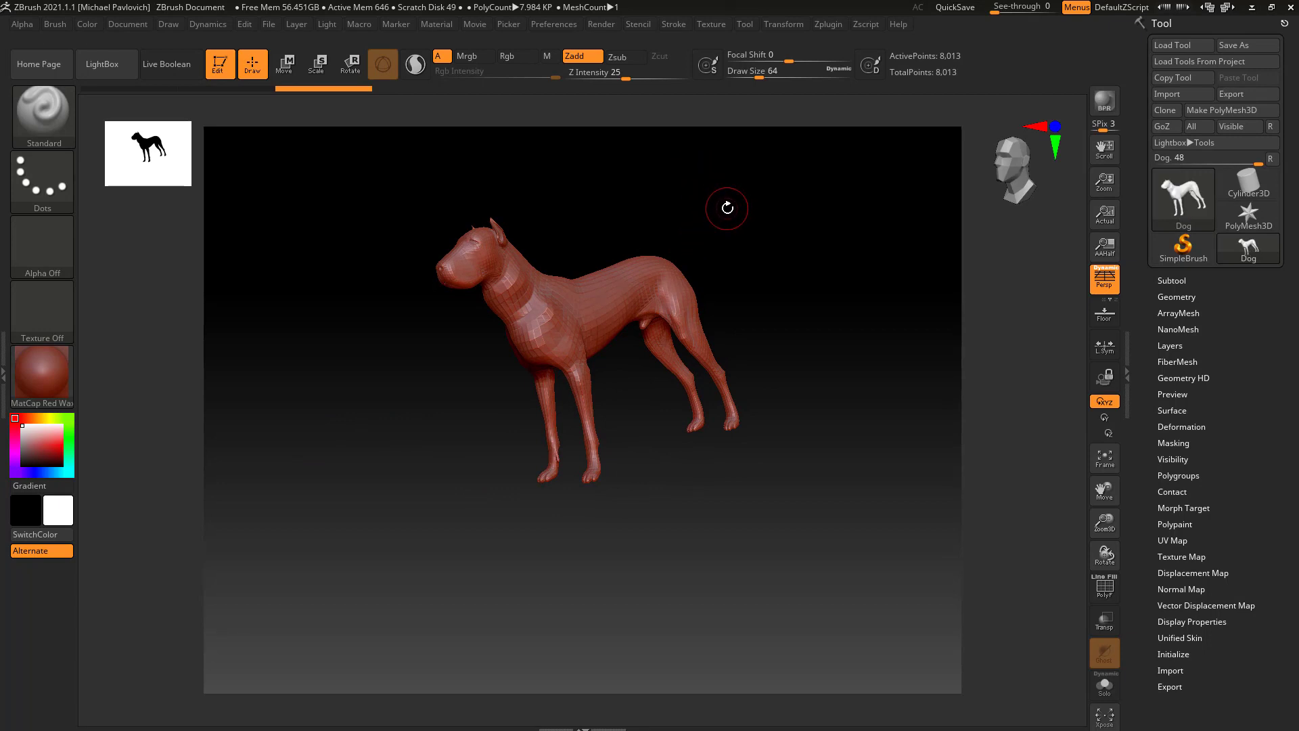
pyautogui.moveTo(751, 189); pyautogui.dragTo(704, 211)
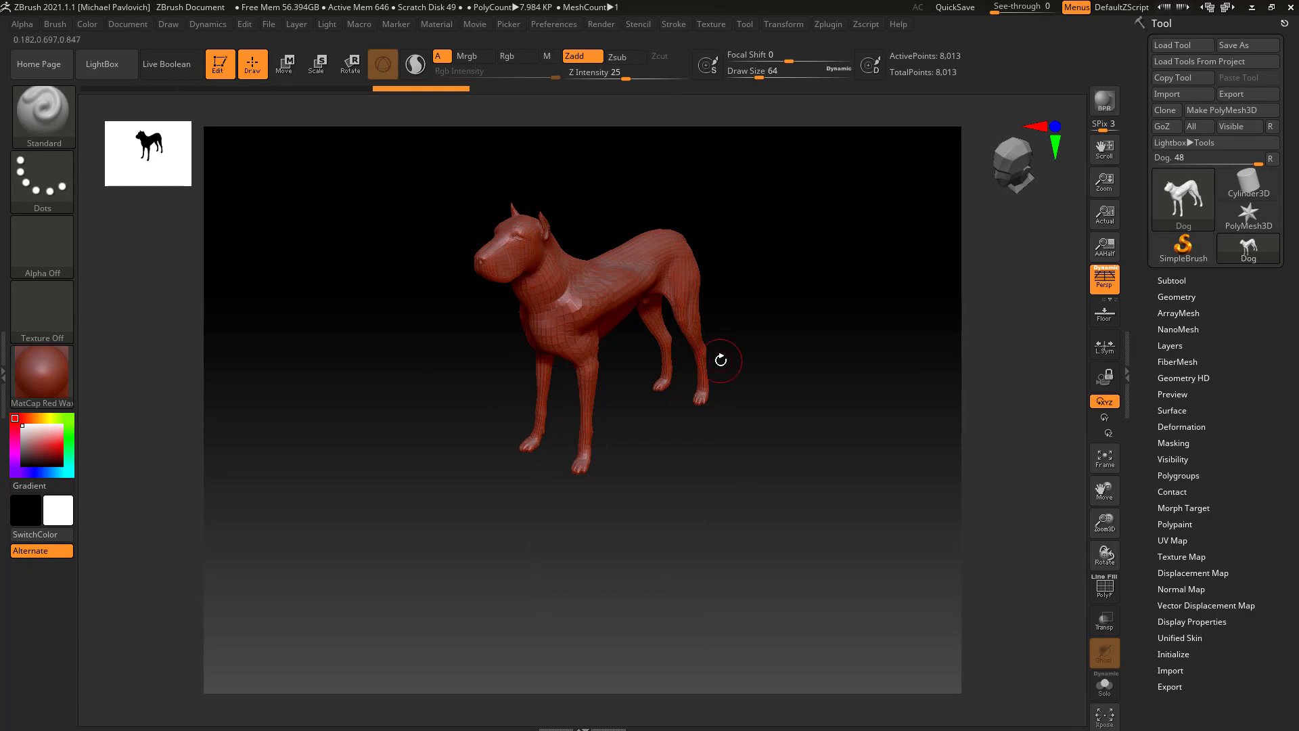
pyautogui.moveTo(618, 223); pyautogui.dragTo(342, 169)
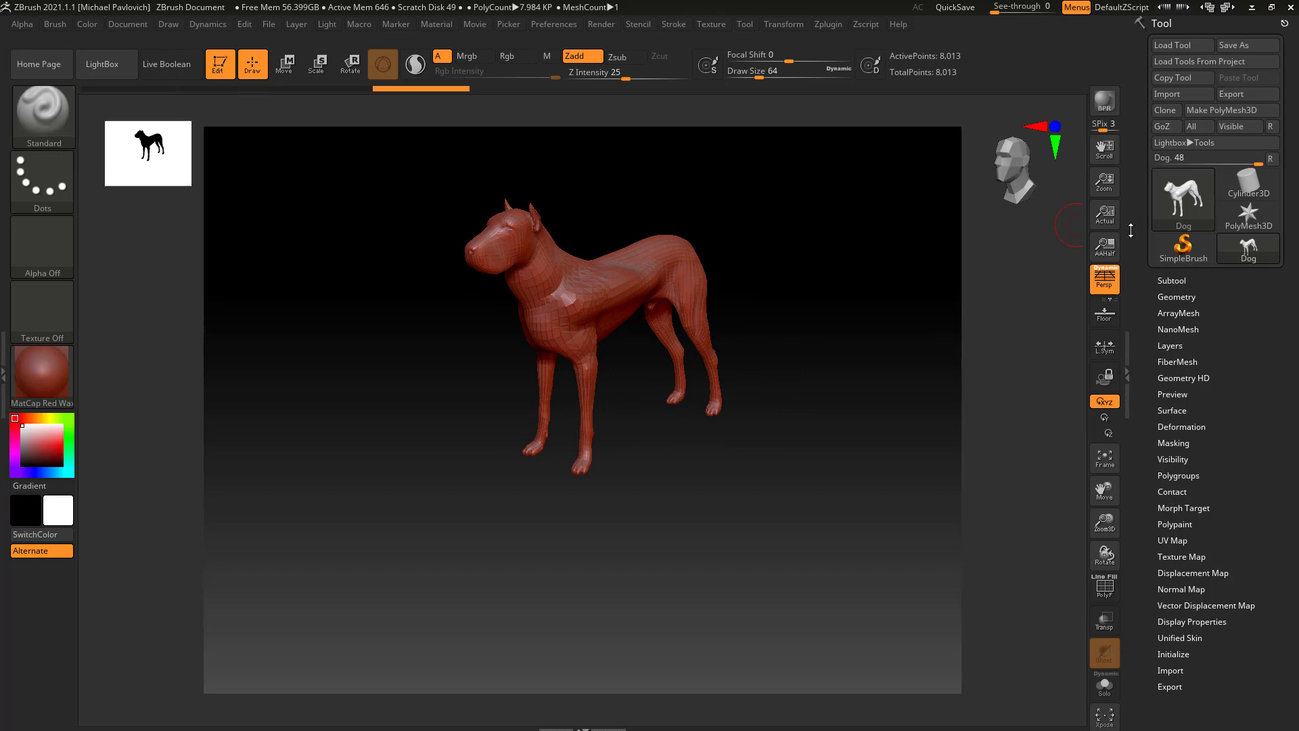
# Expand the Subtool section of the Tool palette to show the Dog subtool and Geometry options.
pyautogui.scroll(-1, 1179, 264)
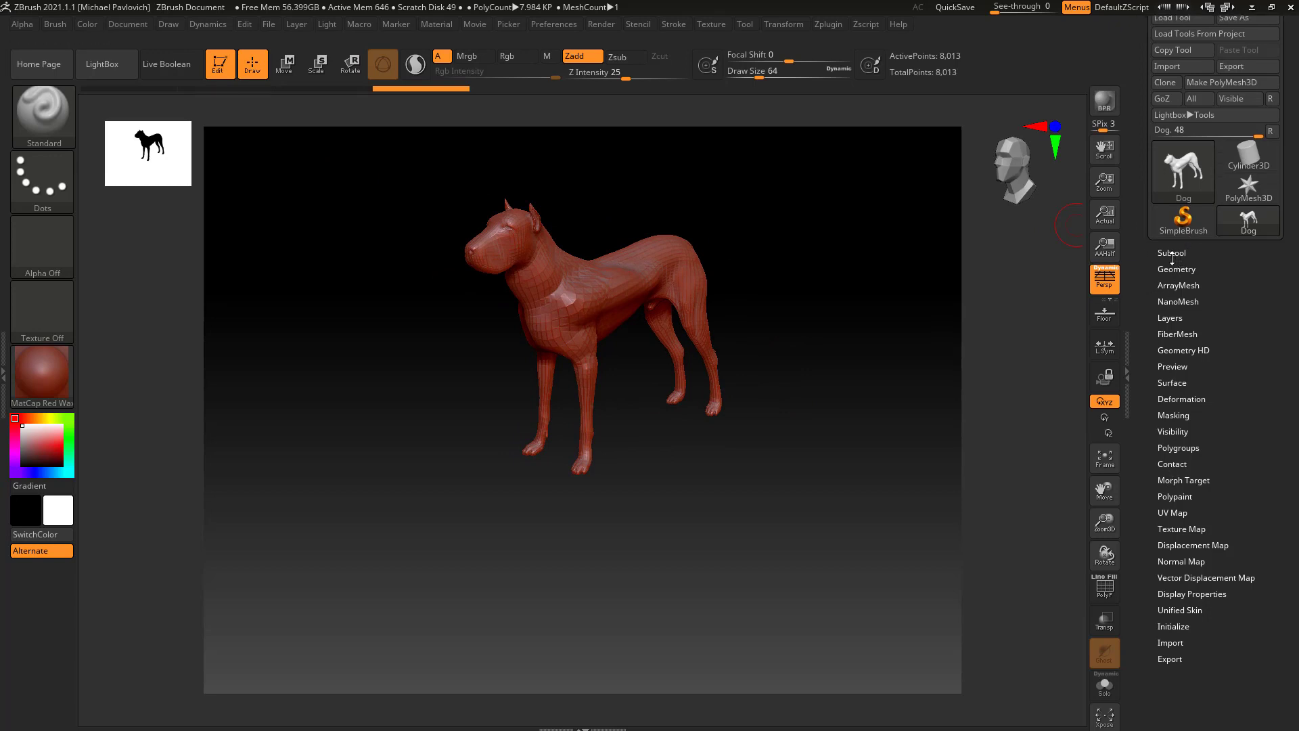
pyautogui.click(1173, 254)
pyautogui.scroll(-5, 1145, 206)
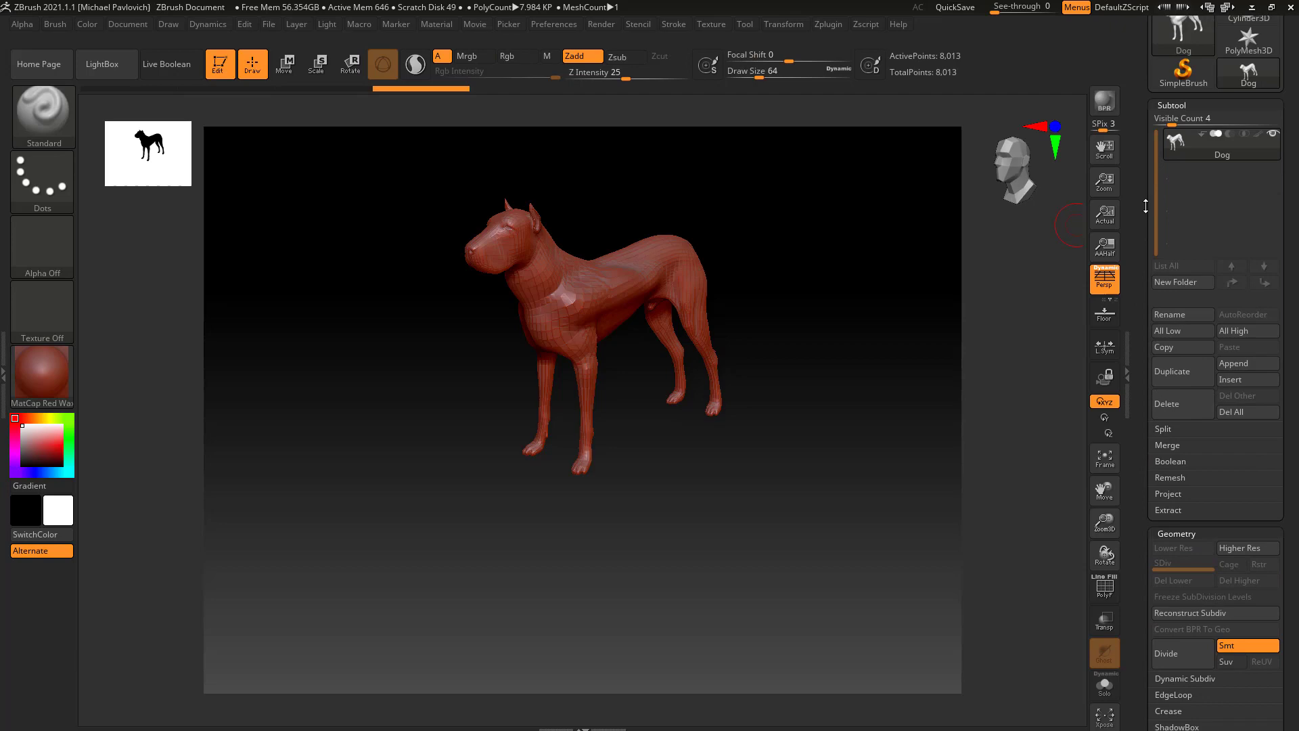
pyautogui.scroll(5, 1146, 207)
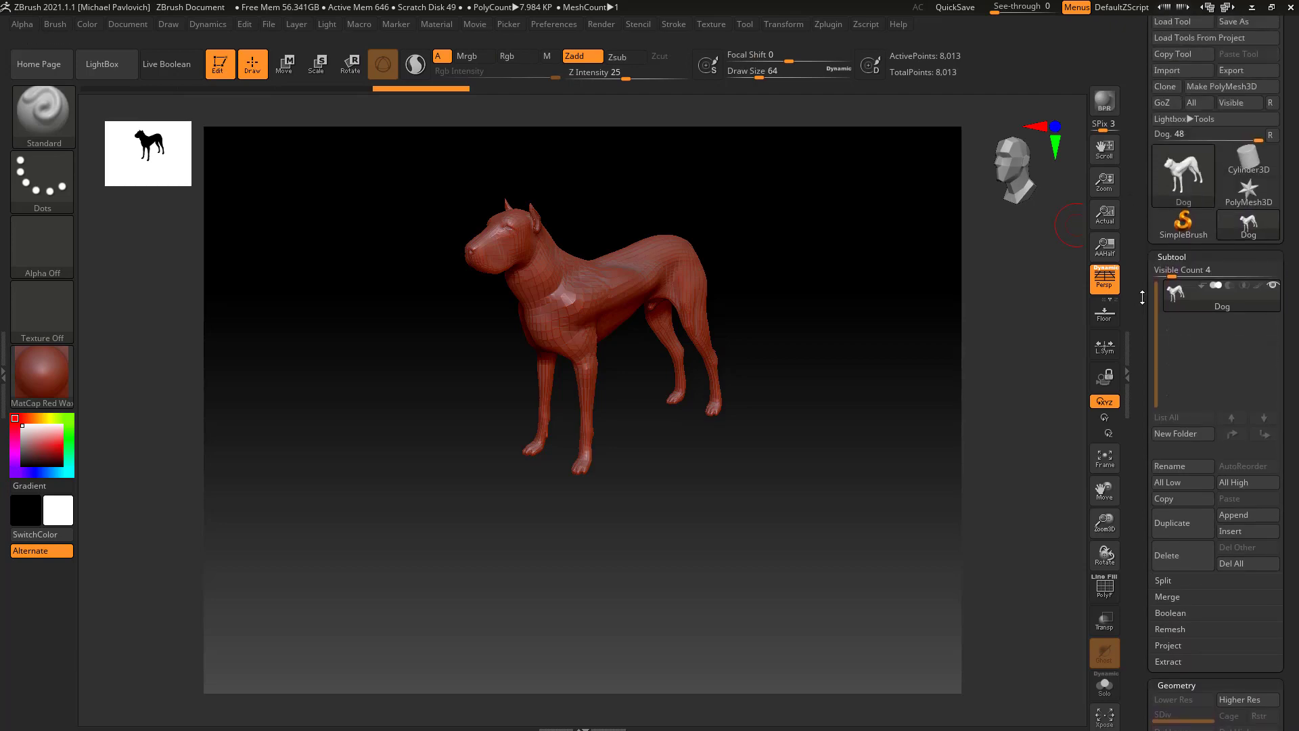
pyautogui.scroll(-8, 1142, 297)
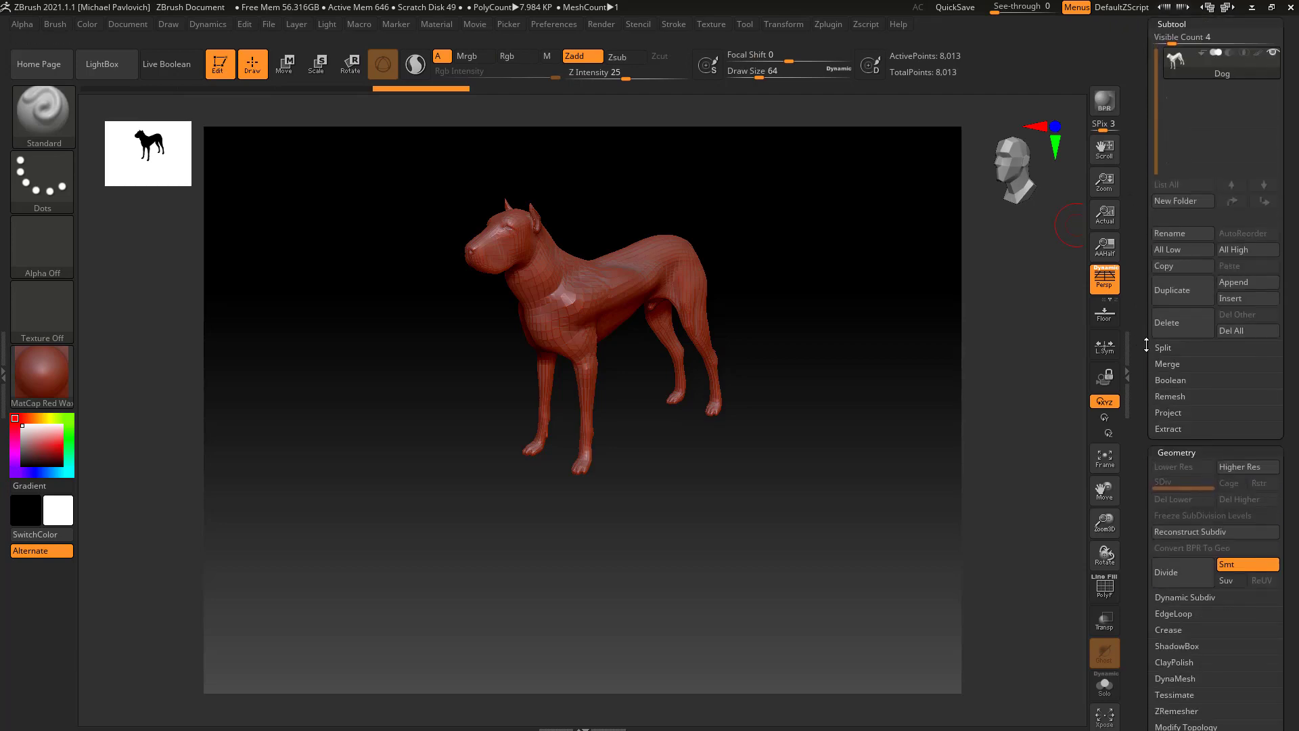
pyautogui.scroll(-10, 1147, 345)
pyautogui.scroll(10, 1133, 340)
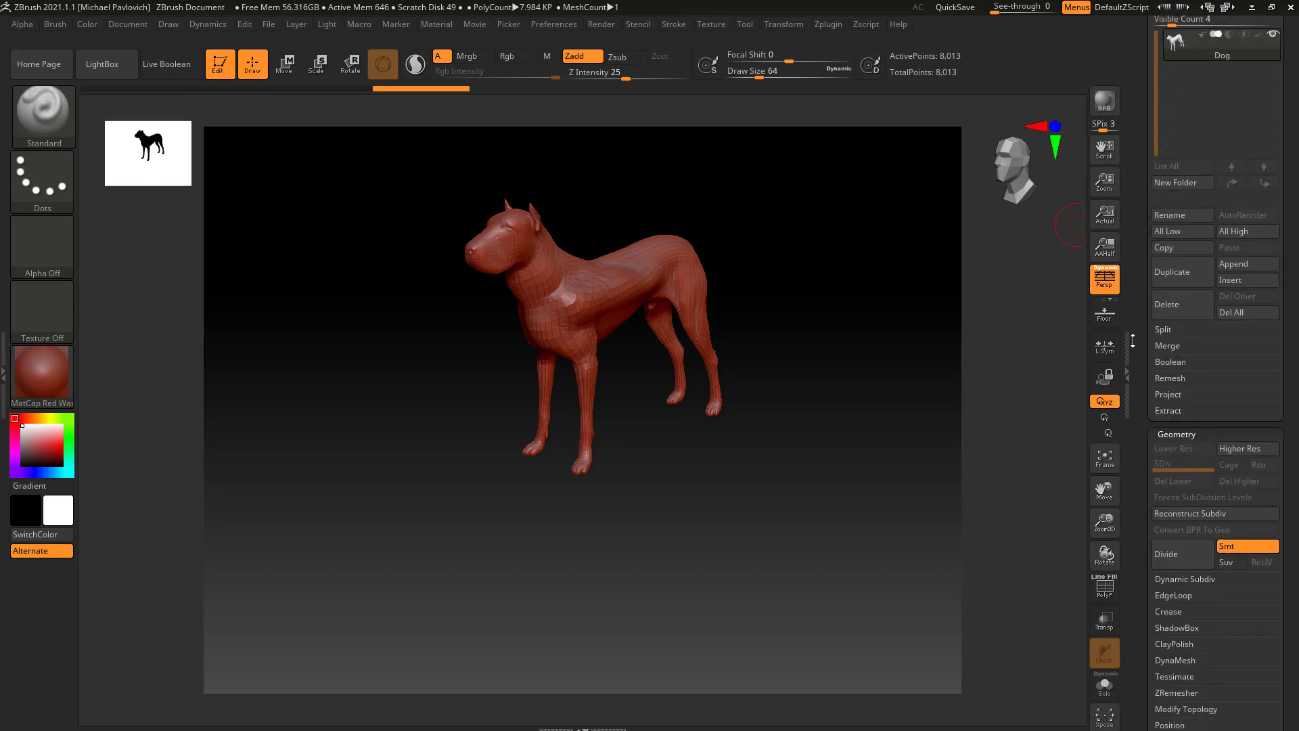
pyautogui.scroll(4, 1133, 340)
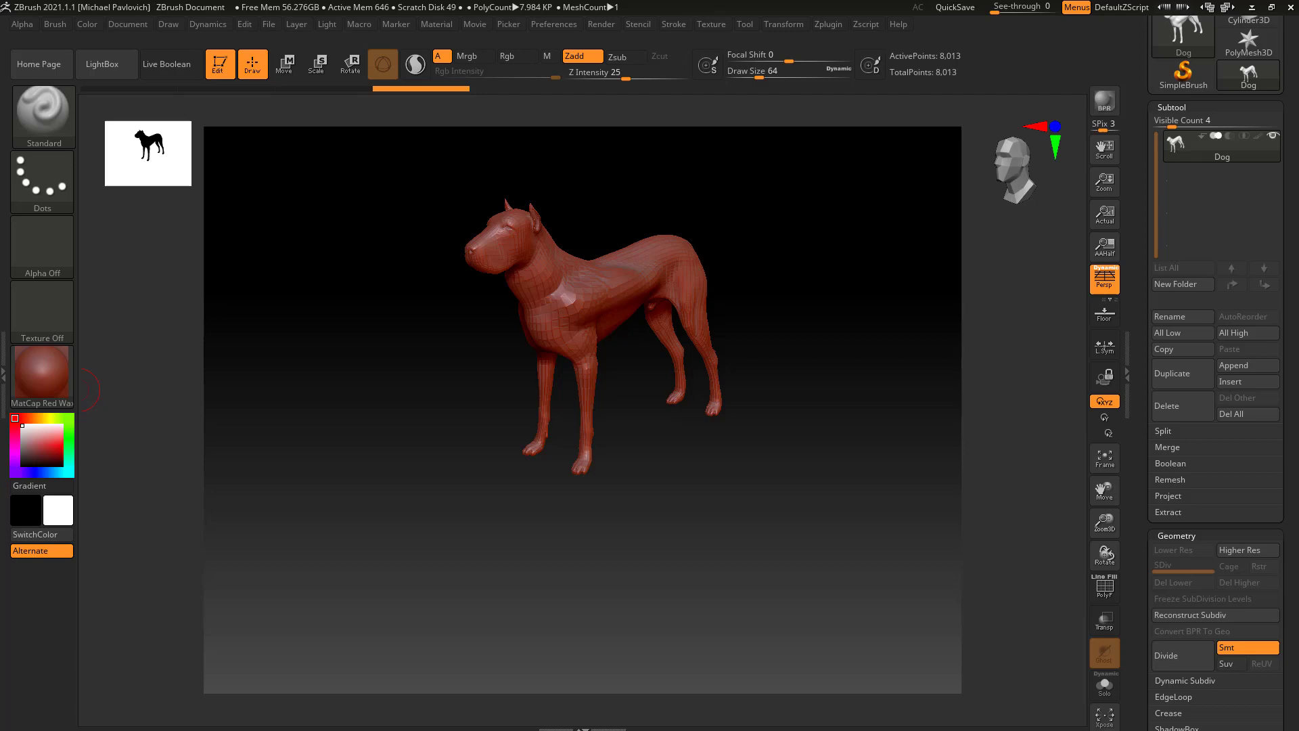
# Open the left tray and expand, then collapse, the Brush Samples and Twist settings.
pyautogui.click(5, 374)
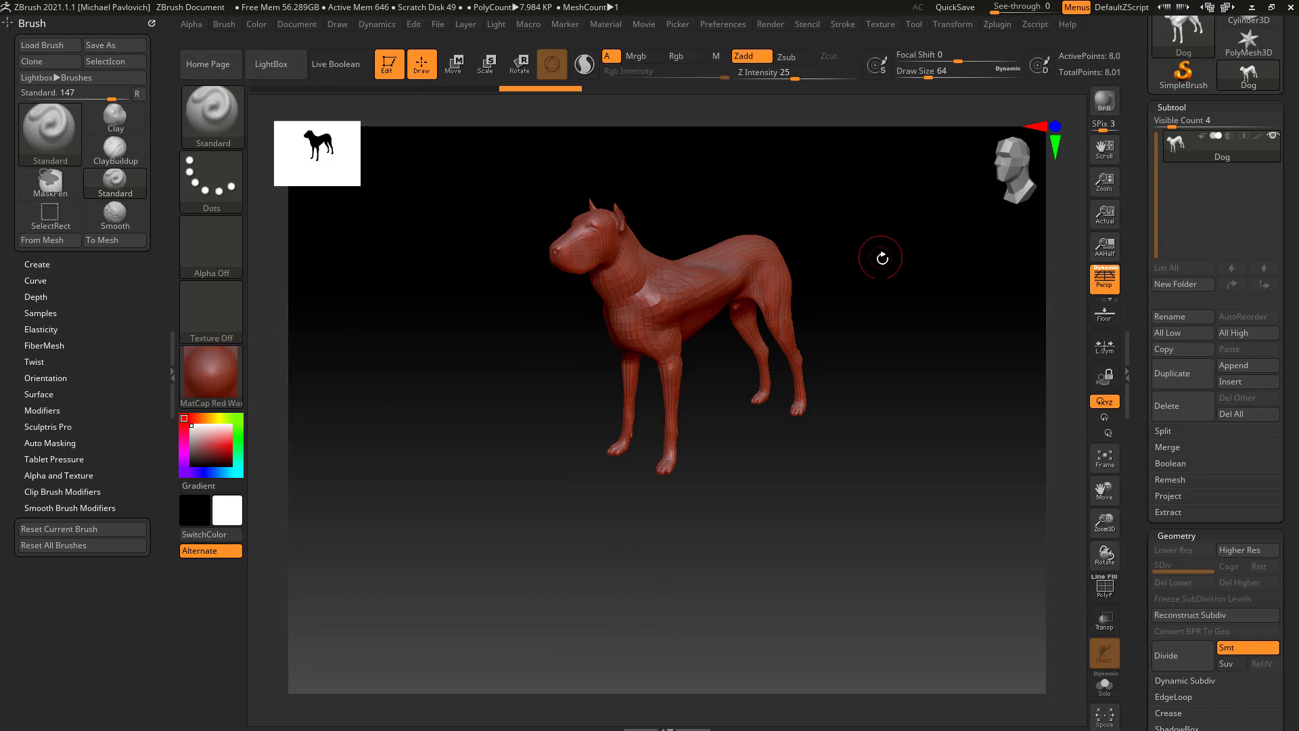
pyautogui.scroll(5, 1157, 156)
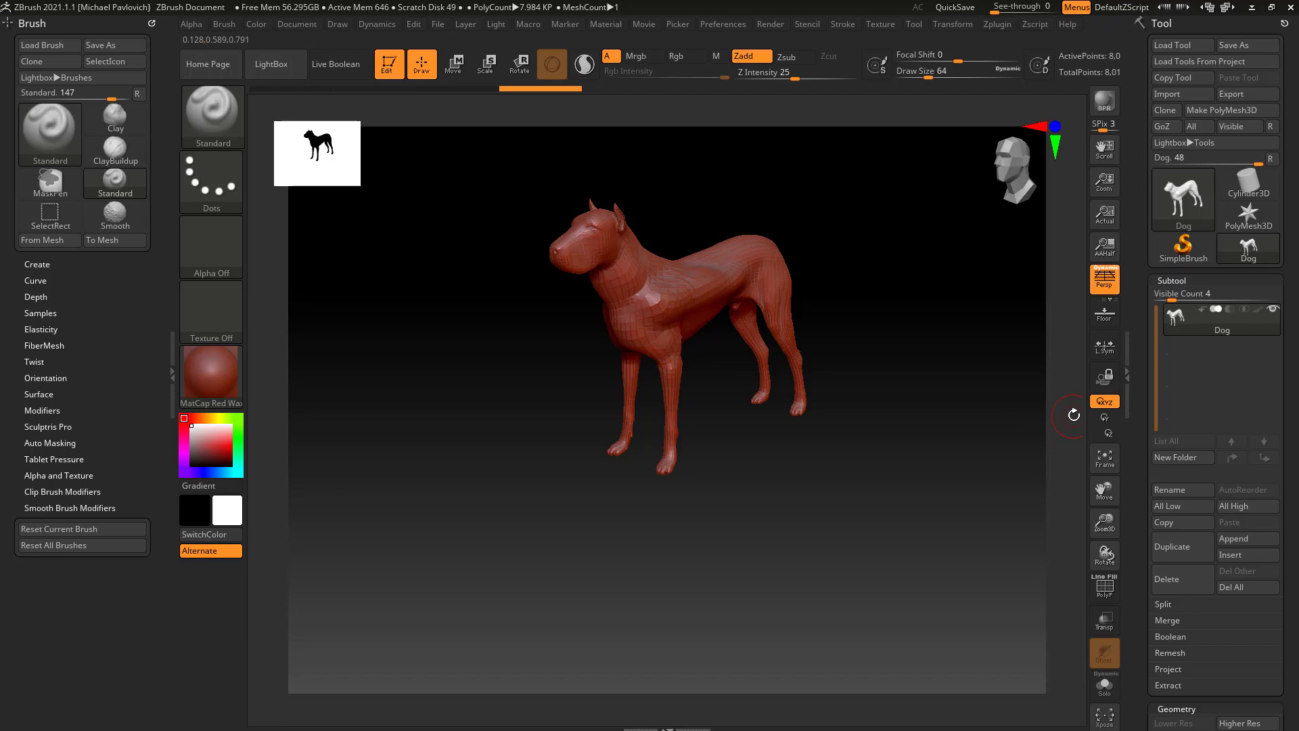
pyautogui.scroll(-10, 1134, 277)
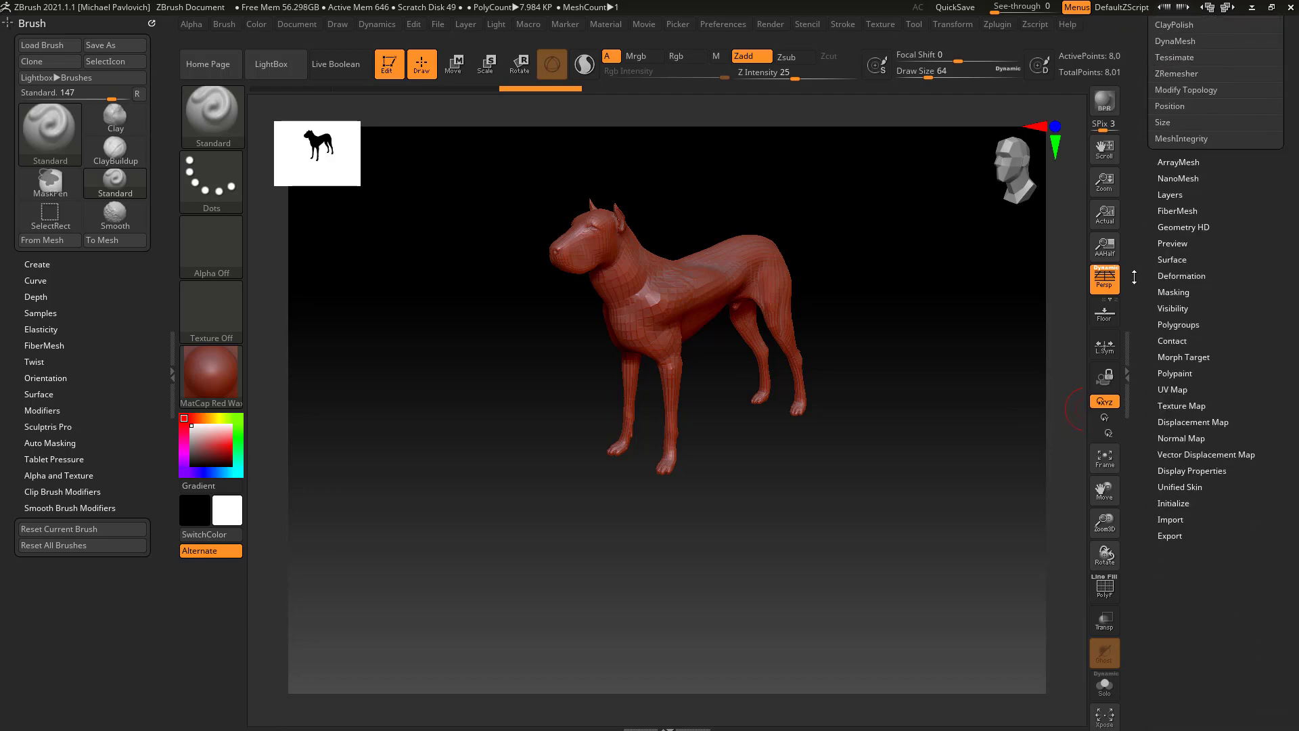
pyautogui.scroll(10, 1134, 277)
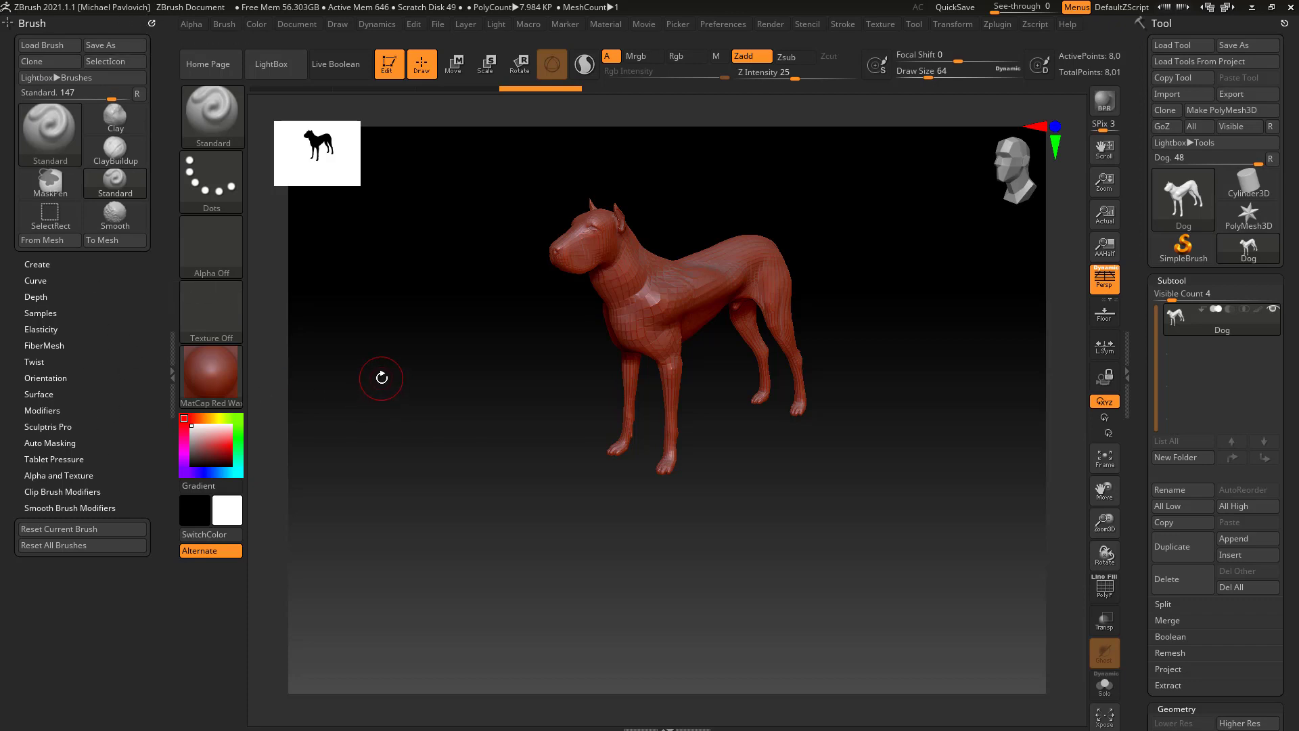
pyautogui.scroll(-5, 156, 291)
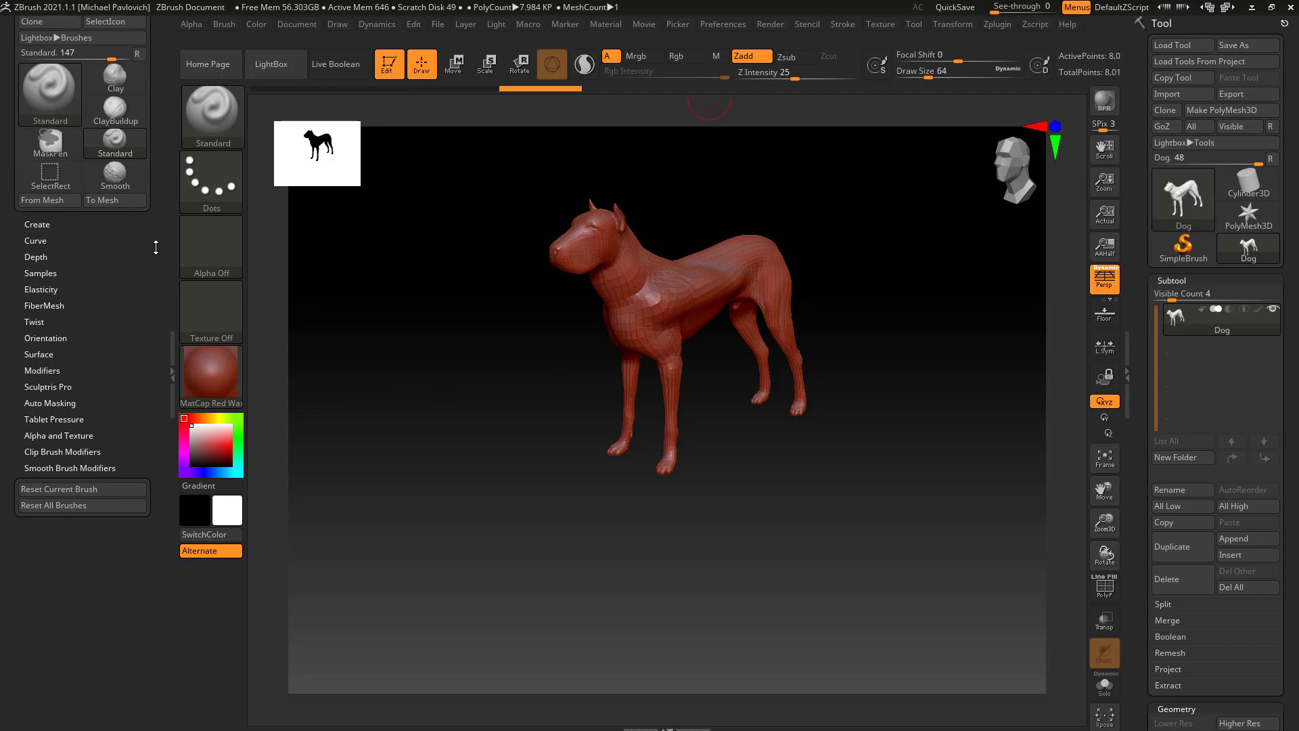
pyautogui.scroll(5, 154, 348)
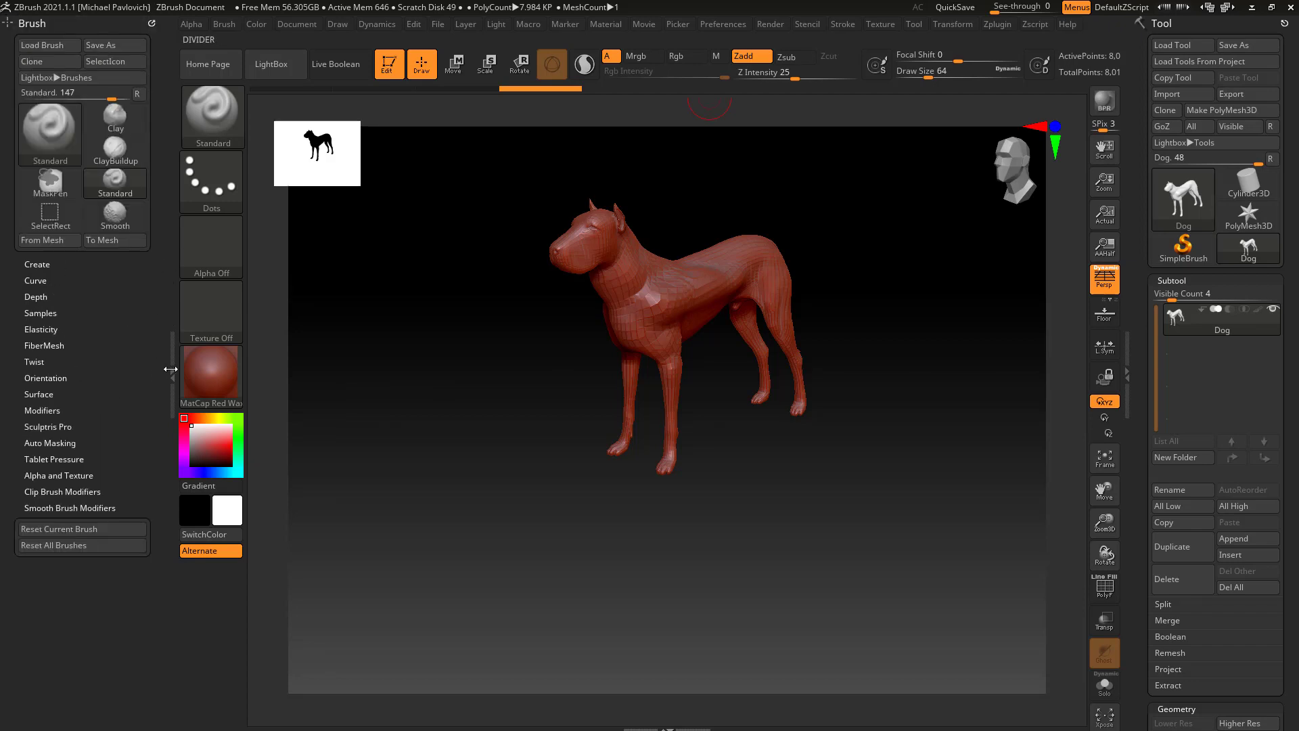
pyautogui.click(40, 313)
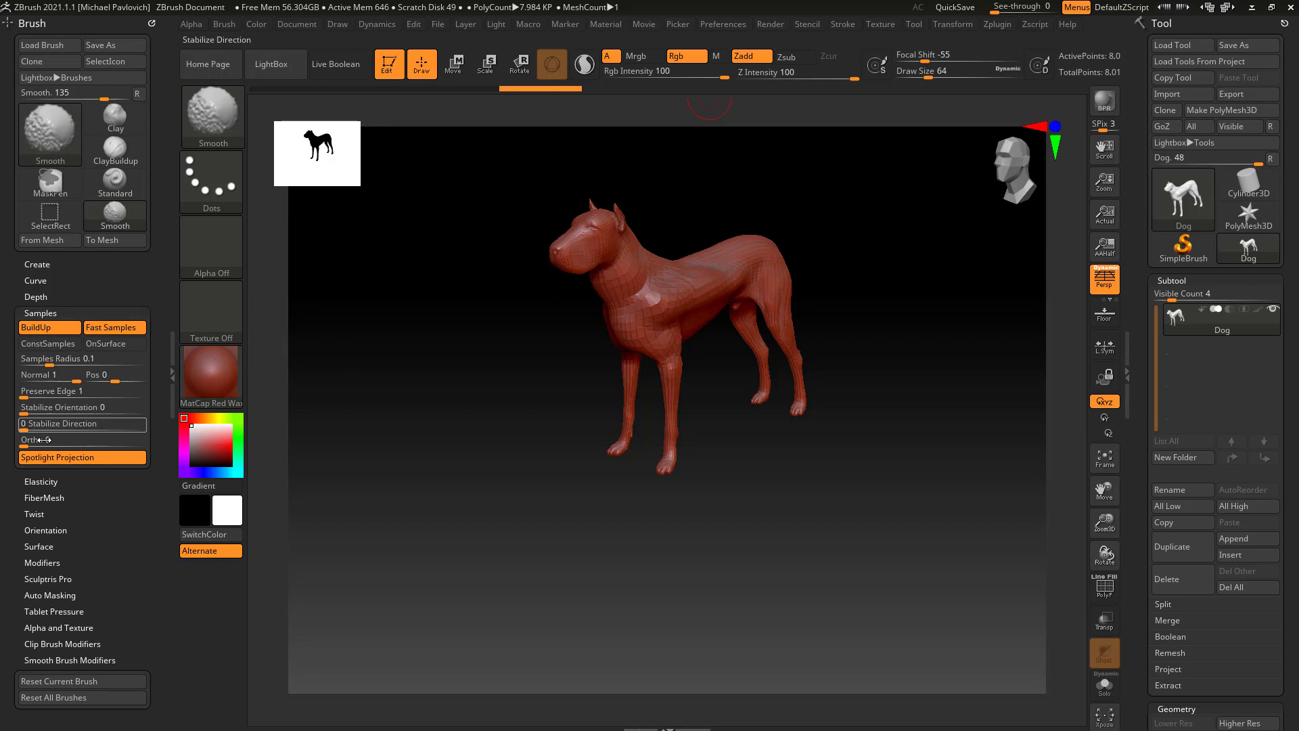
pyautogui.click(43, 513)
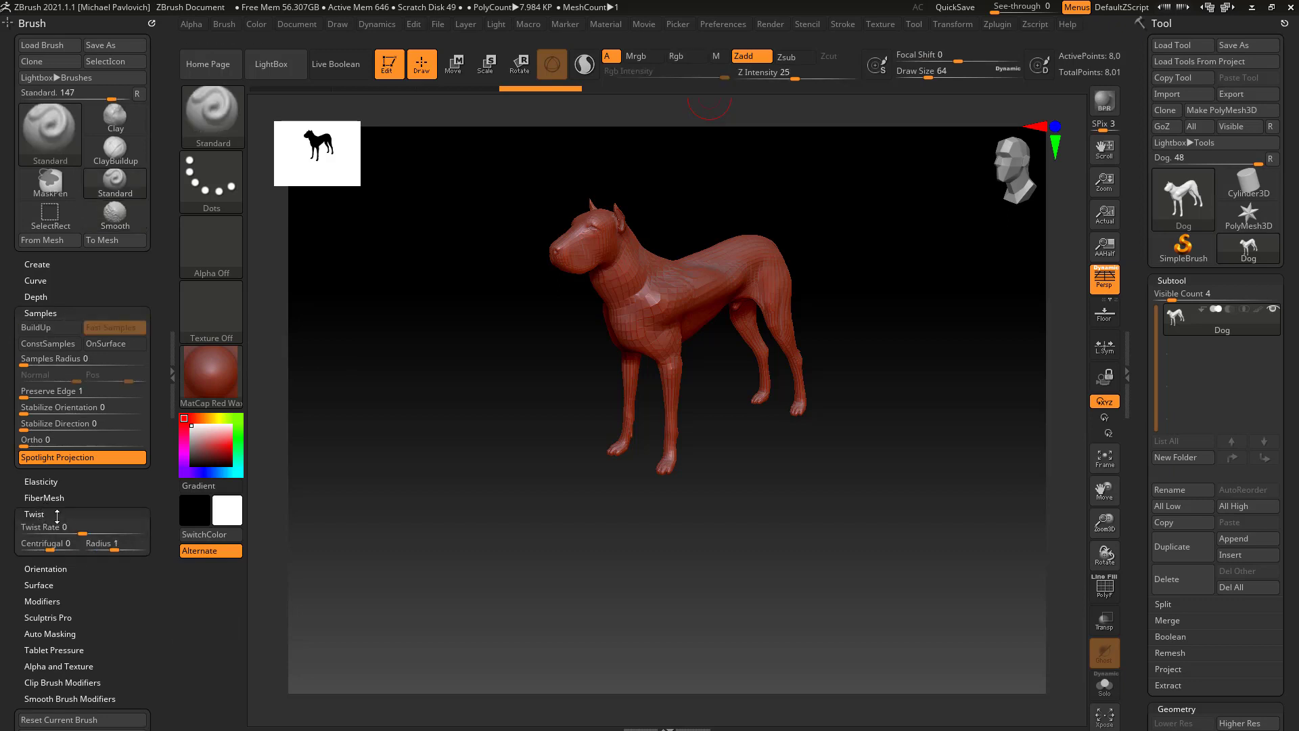
pyautogui.click(34, 514)
pyautogui.click(41, 313)
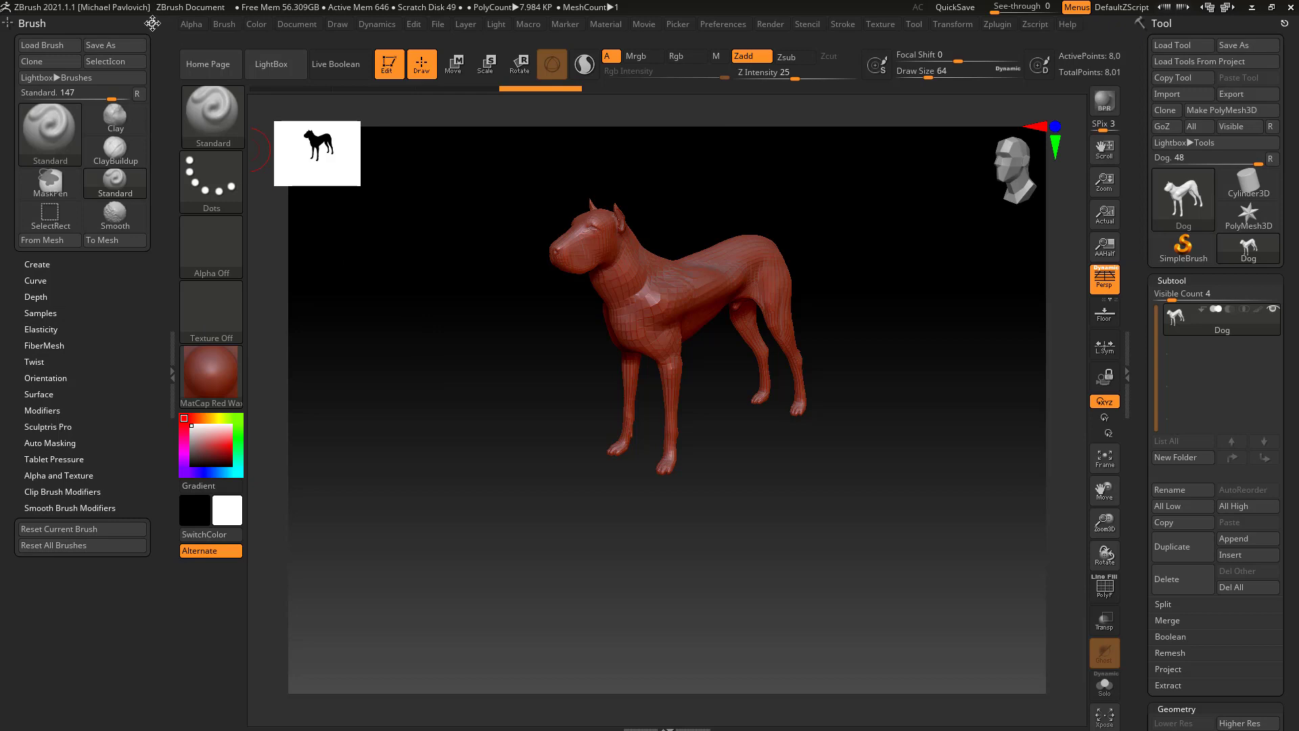
# Pull the Brush palette out of the tray and dock it back from the Brush menu.
pyautogui.moveTo(152, 23); pyautogui.dragTo(196, 37)
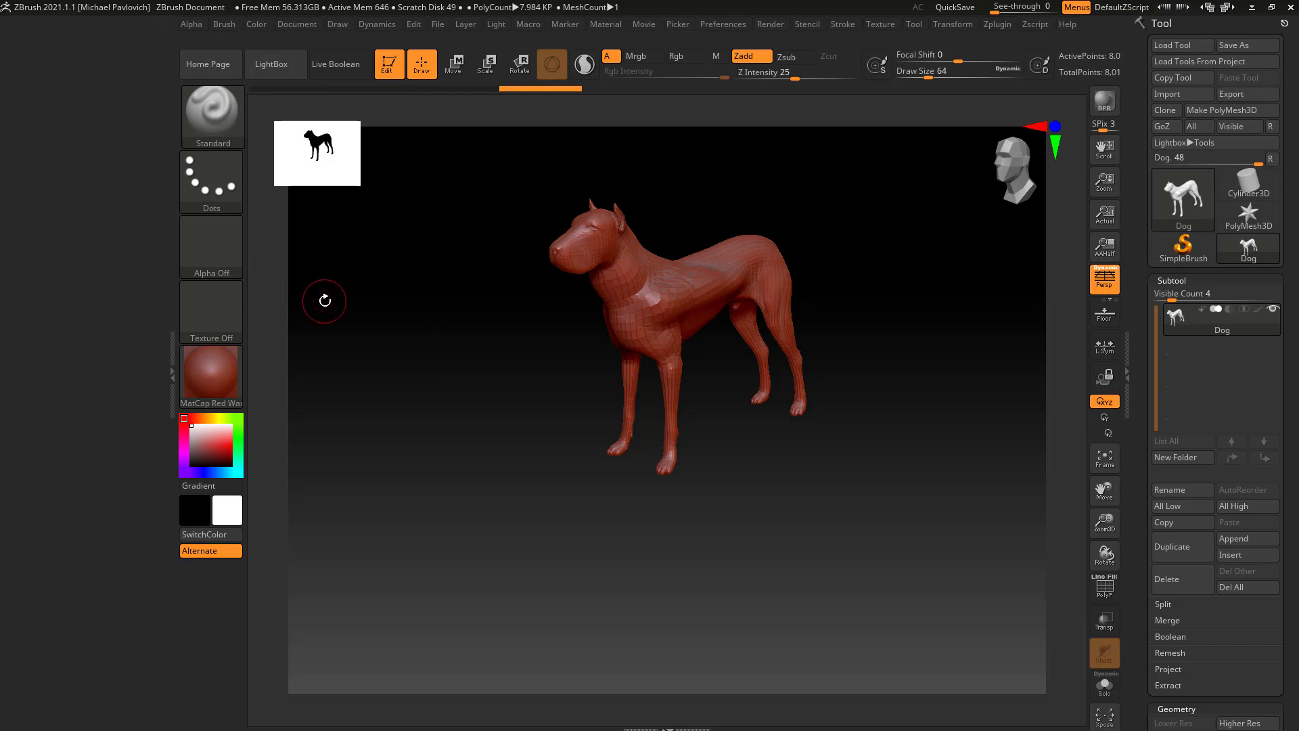
pyautogui.click(225, 23)
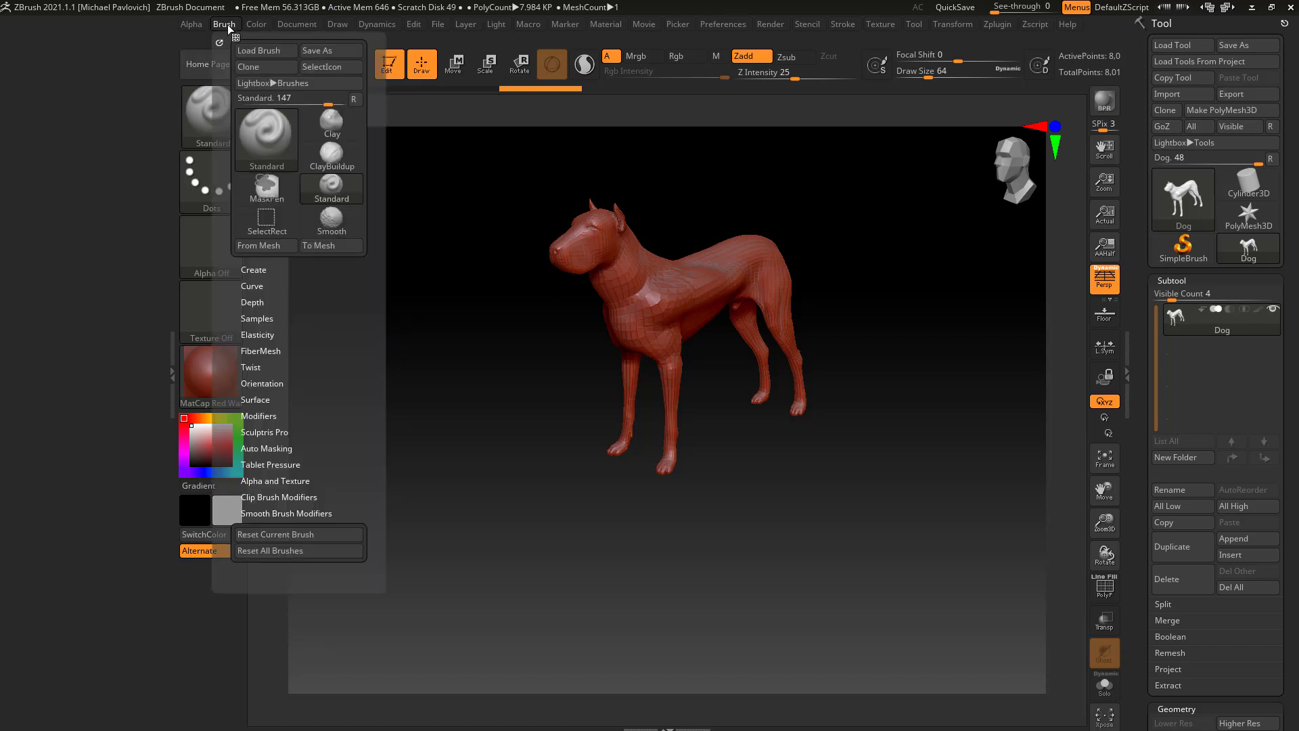
pyautogui.moveTo(221, 37)
pyautogui.mouseDown()
pyautogui.moveTo(157, 68)
pyautogui.moveTo(101, 41)
pyautogui.mouseUp()
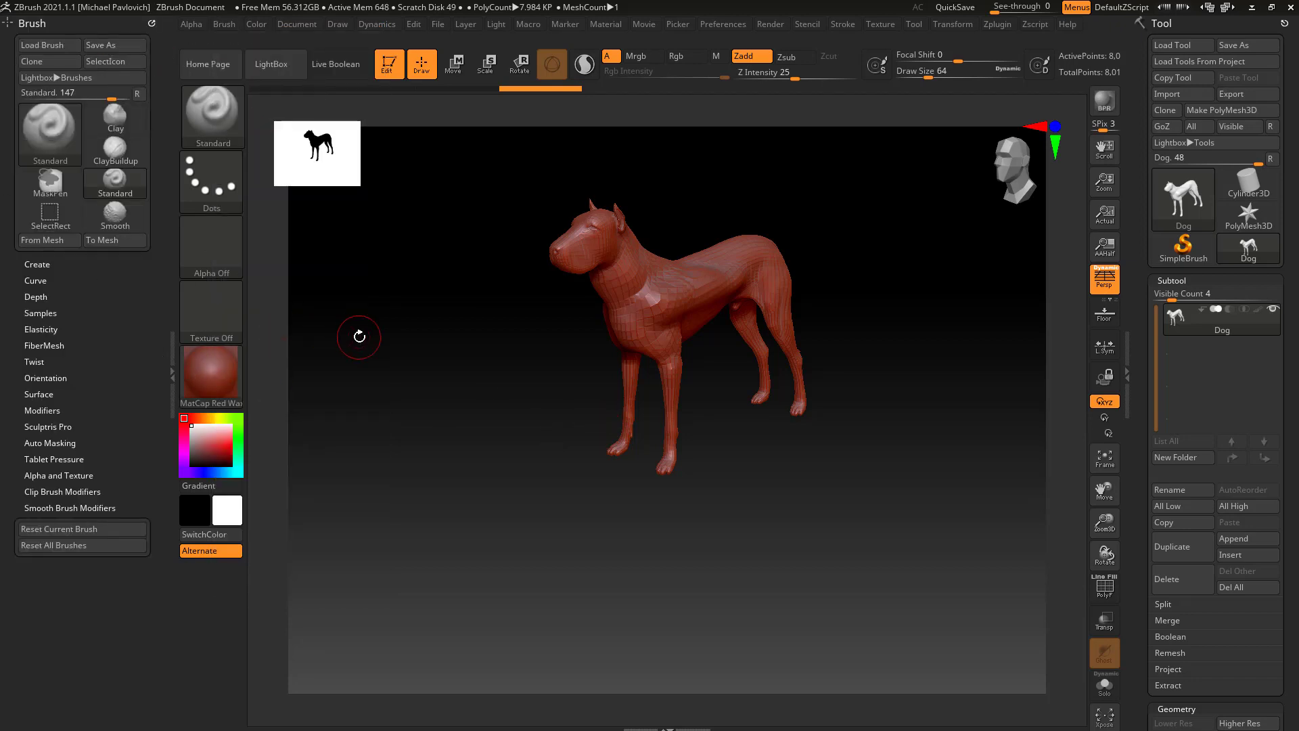
# Dock the Preferences palette at the top of the left tray and remove the Brush palette.
pyautogui.click(726, 24)
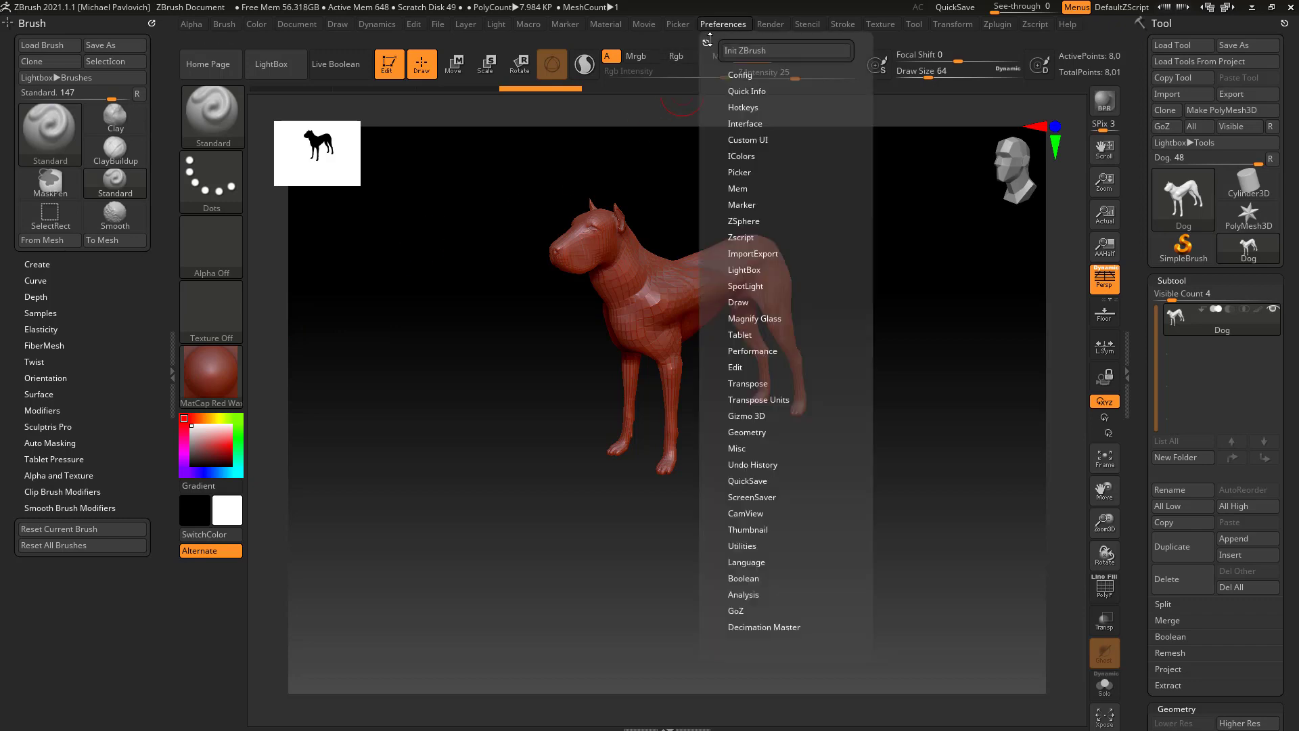
pyautogui.moveTo(708, 41)
pyautogui.mouseDown()
pyautogui.moveTo(655, 64)
pyautogui.moveTo(136, 41)
pyautogui.moveTo(82, 101)
pyautogui.mouseUp()
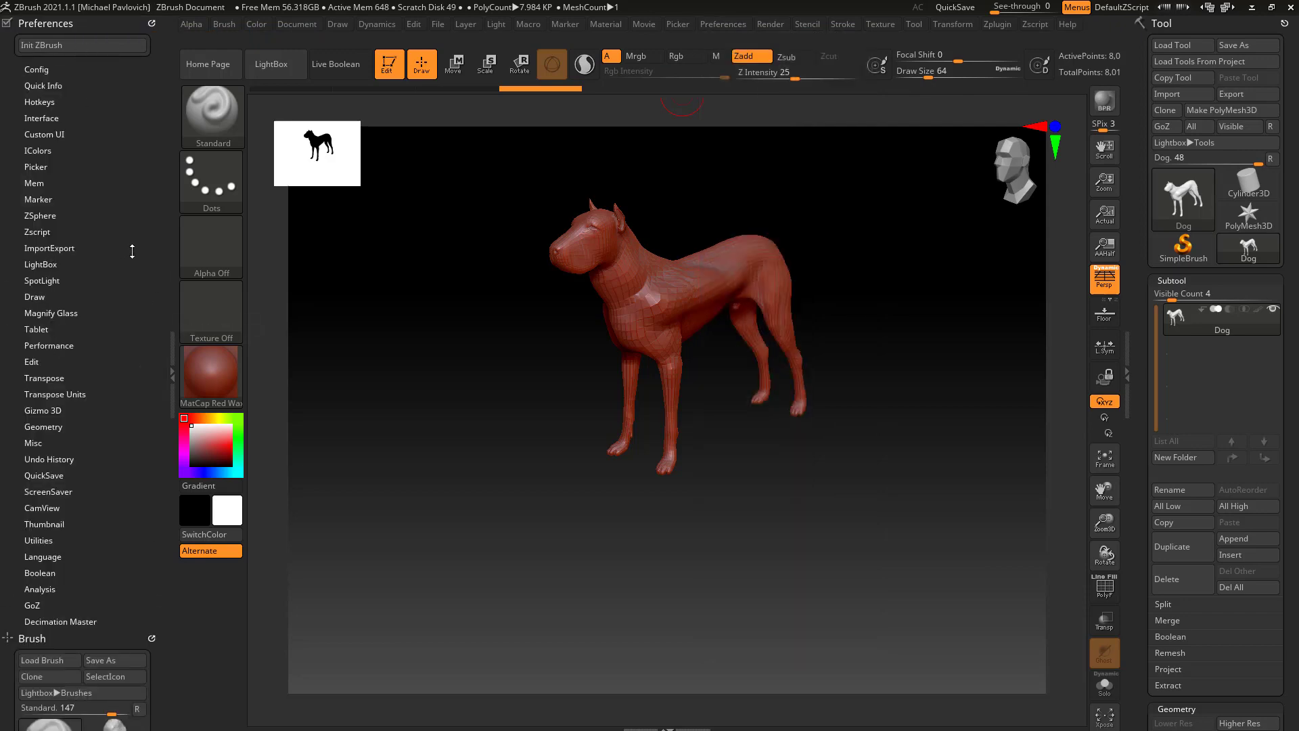
pyautogui.moveTo(139, 441)
pyautogui.mouseDown()
pyautogui.moveTo(134, 359)
pyautogui.moveTo(124, 455)
pyautogui.mouseUp()
pyautogui.click(154, 637)
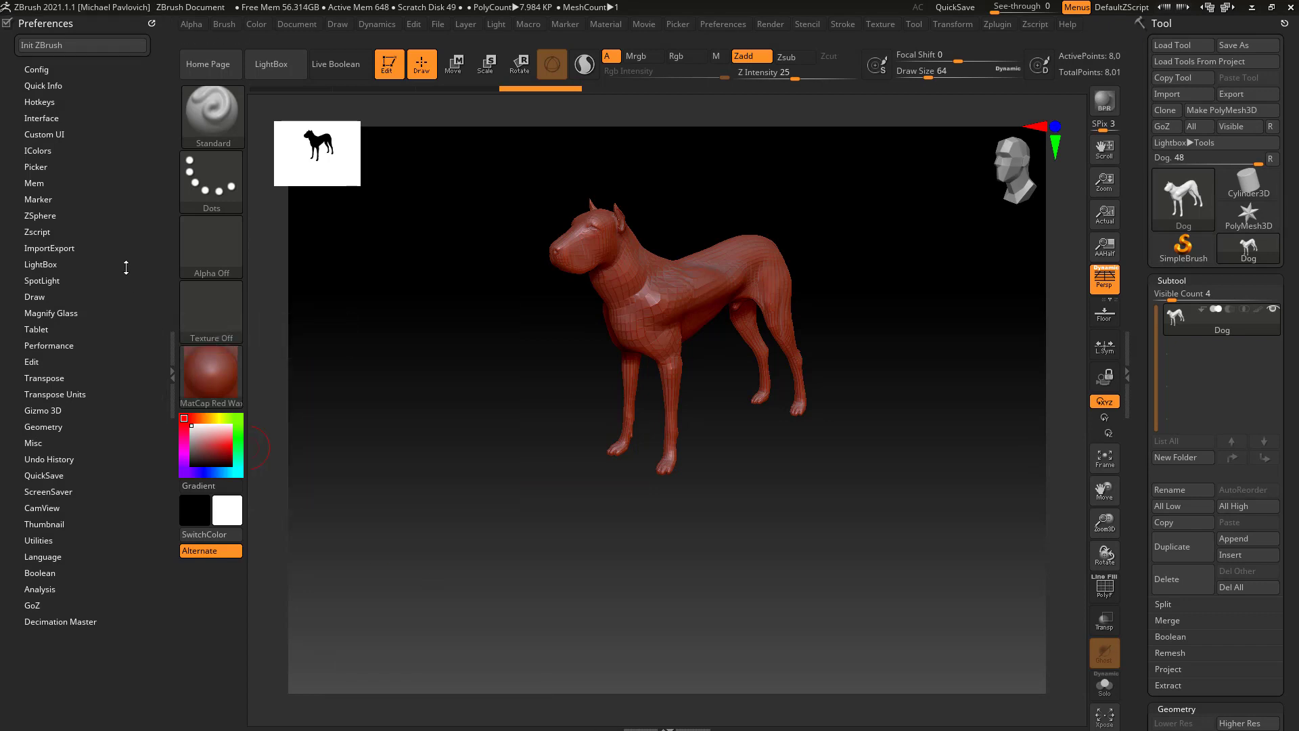